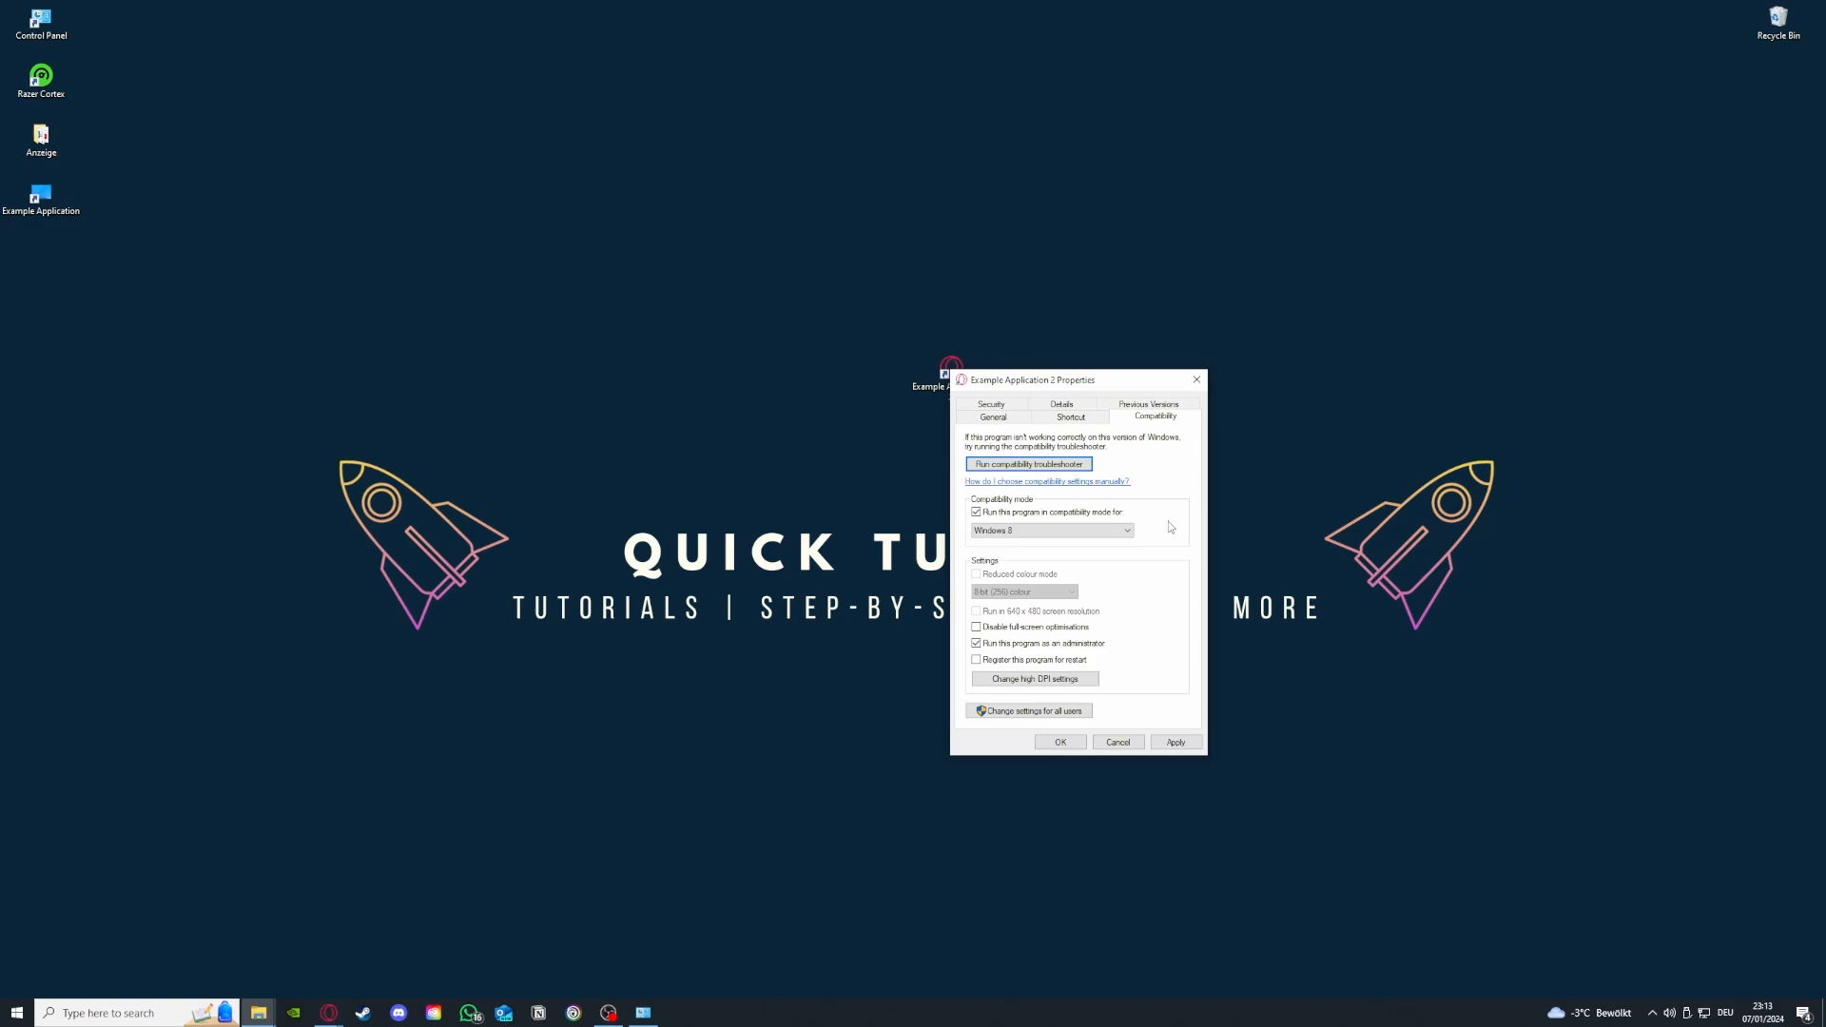
- Apply the compatibility settings for Example Application 2 and close its properties
click(1176, 743)
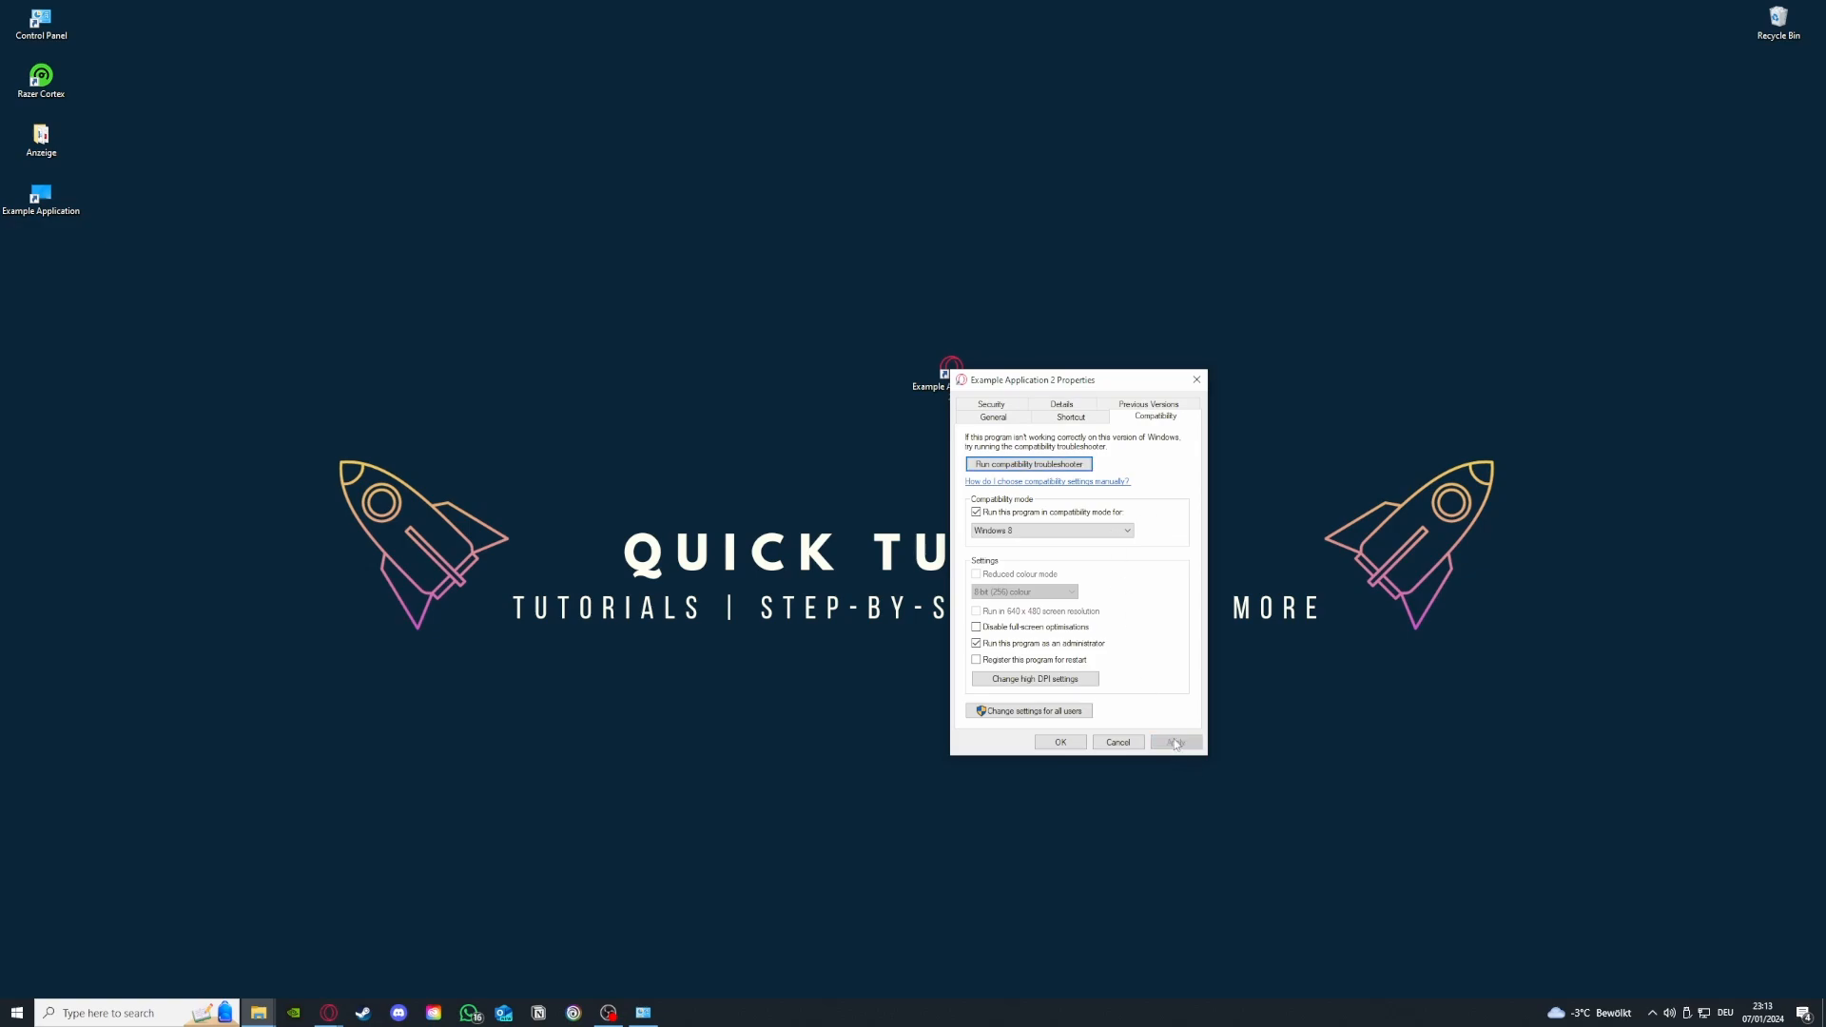
click(1058, 743)
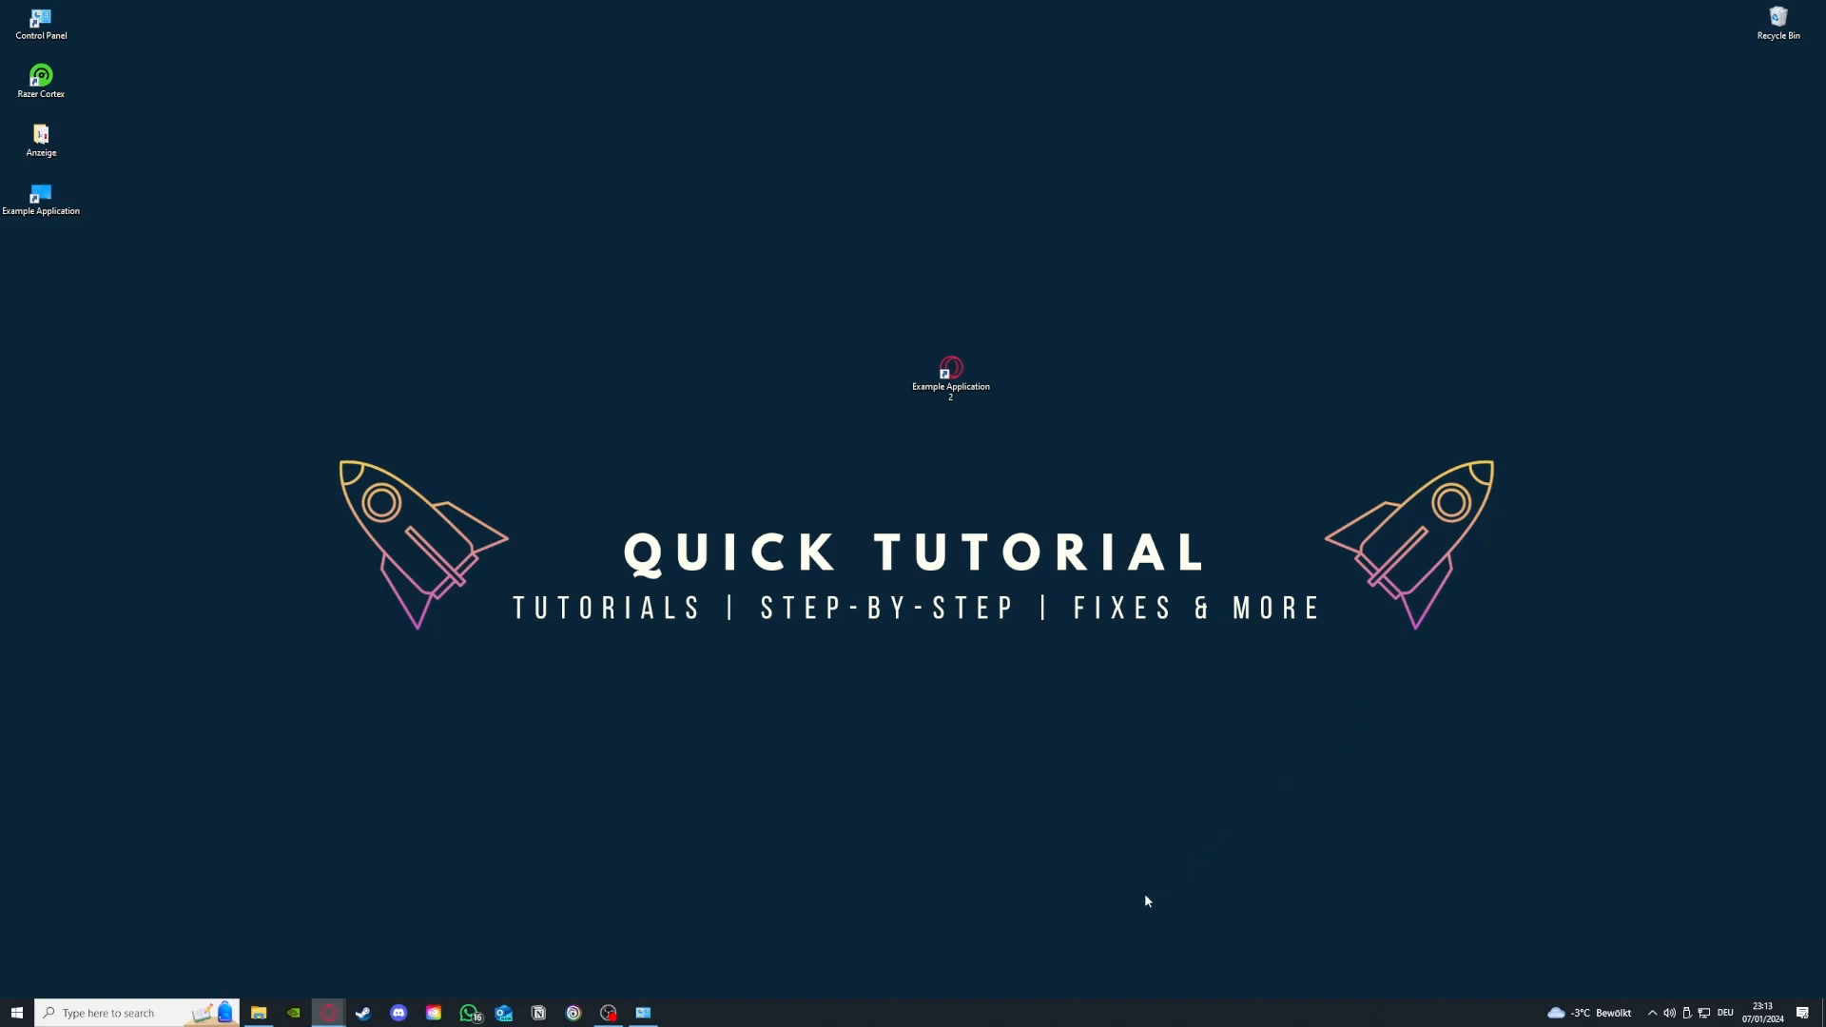
- Open Task Manager from the desktop and maximize its window
right_click(1007, 1014)
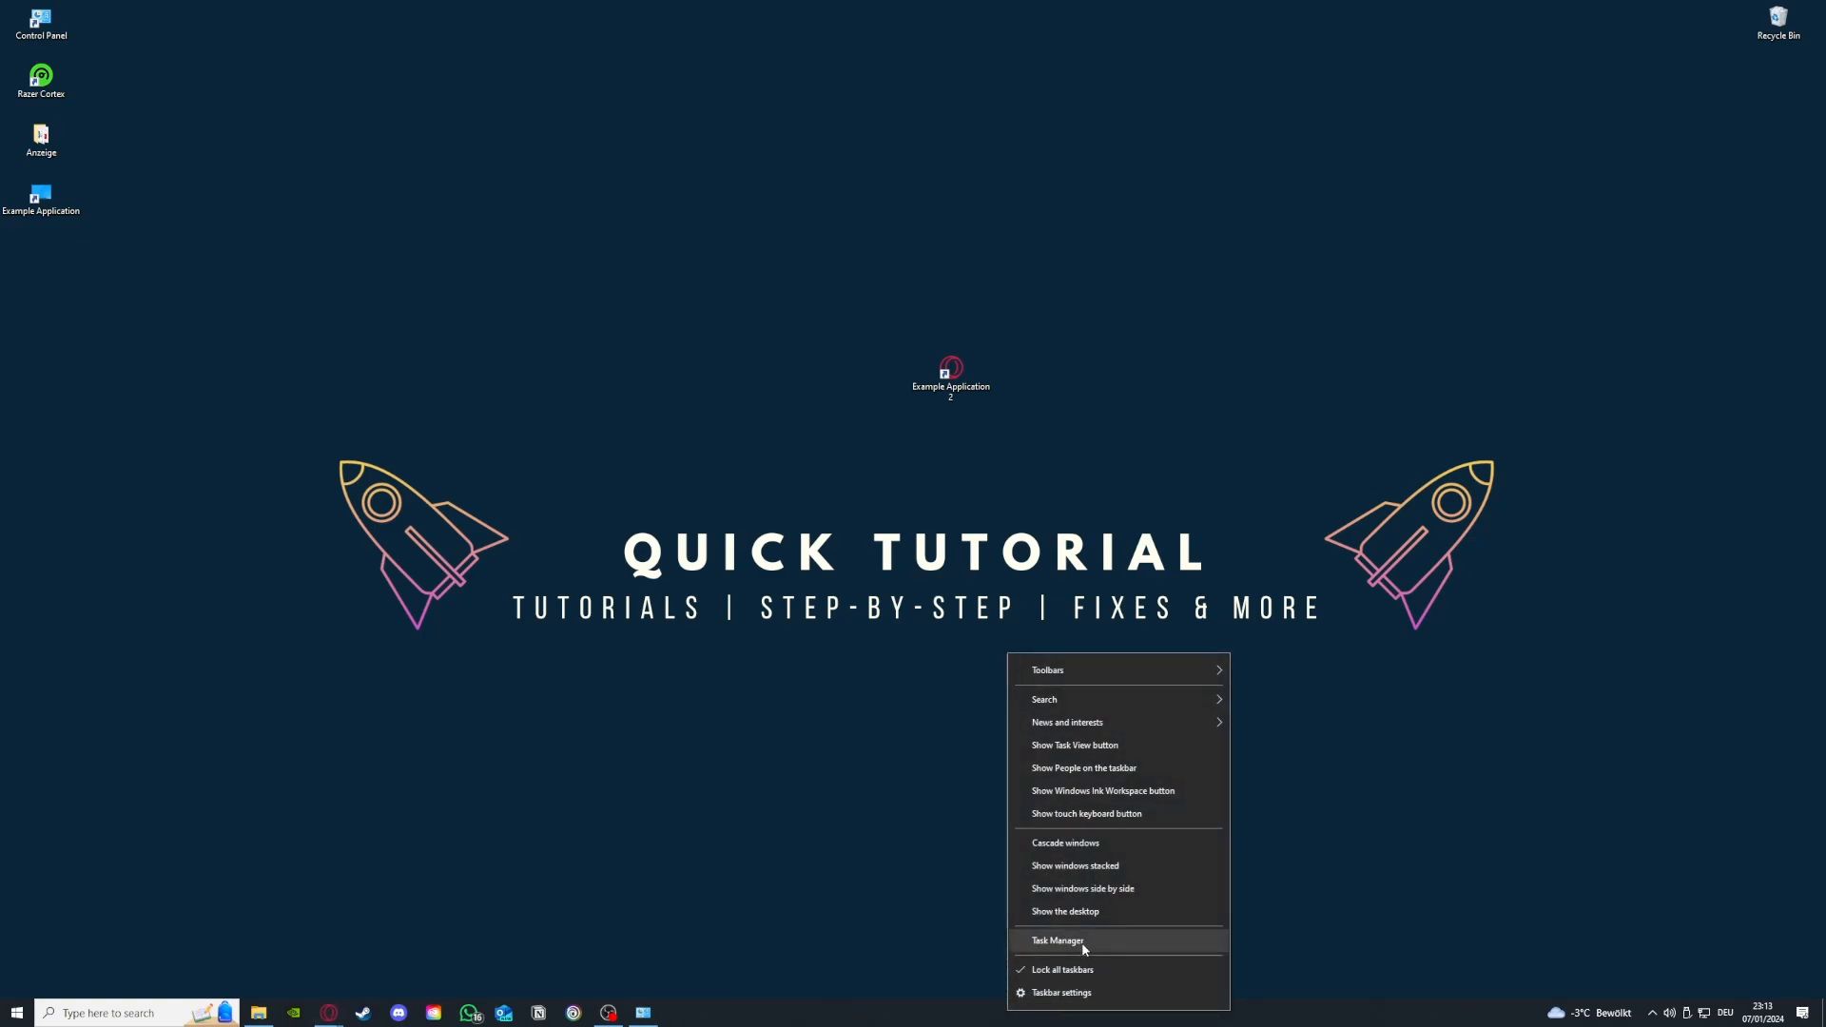
click(1084, 939)
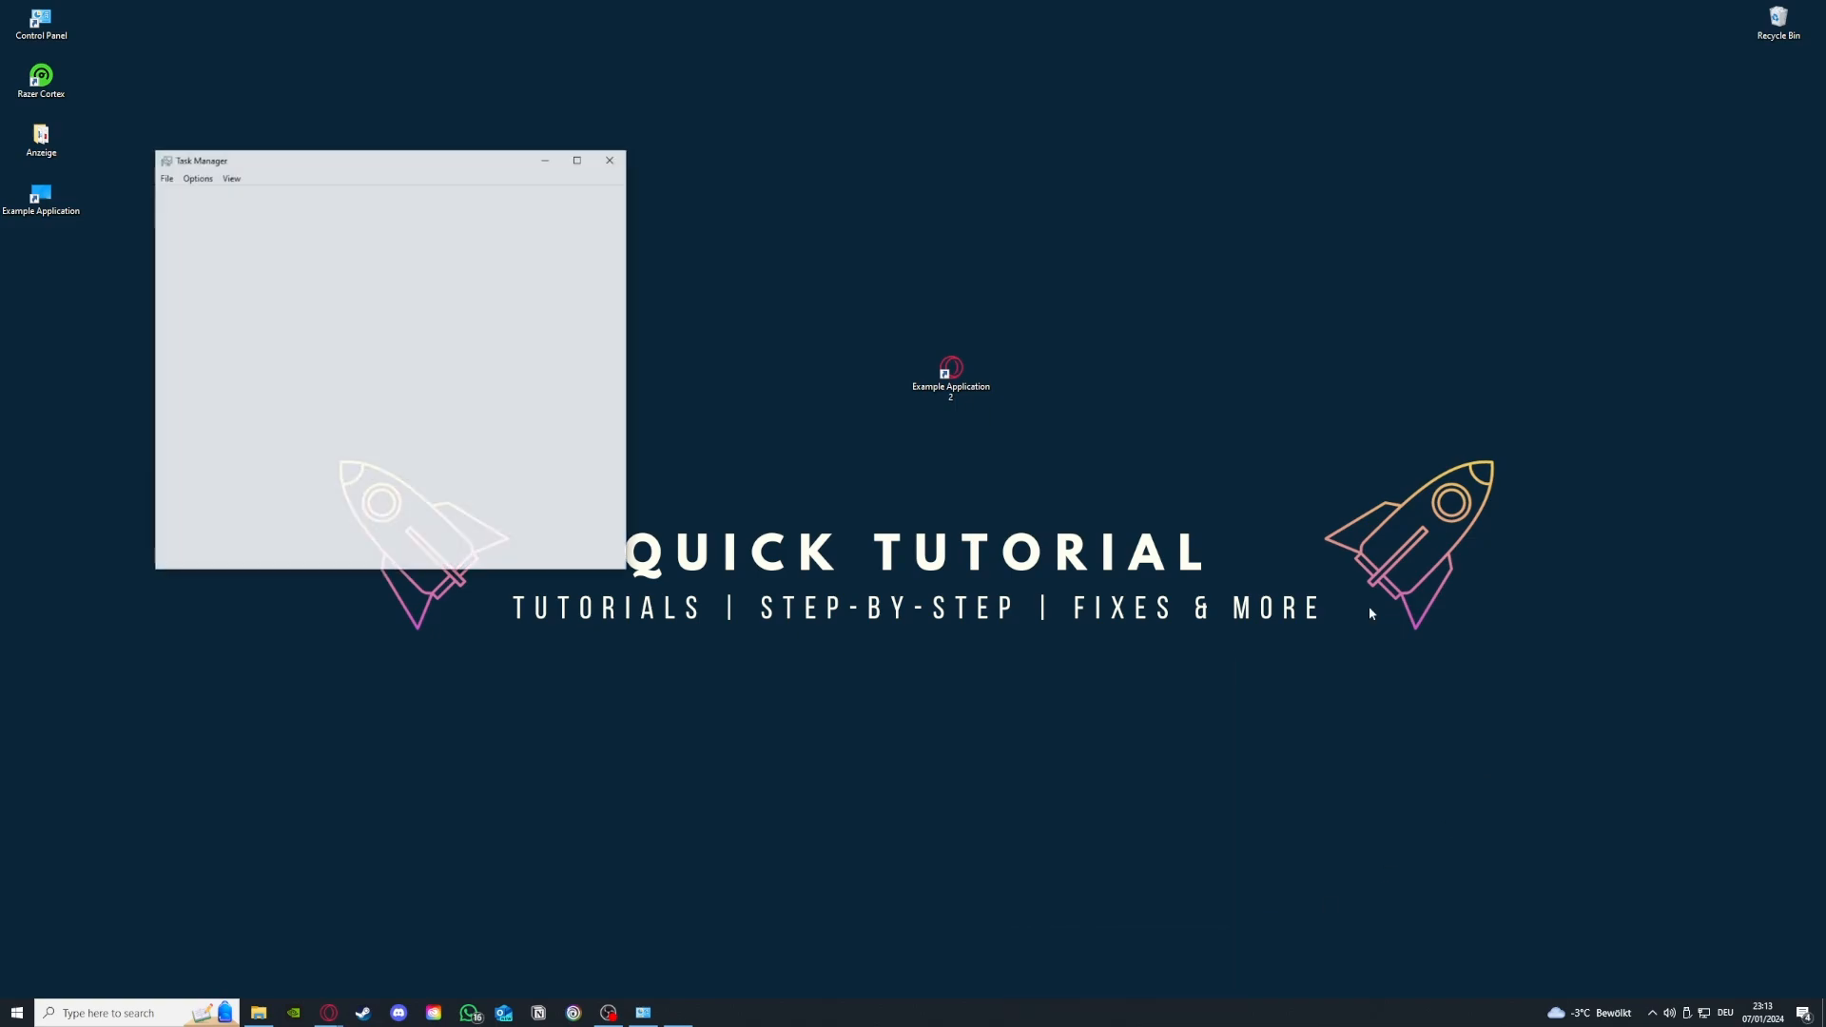
click(579, 159)
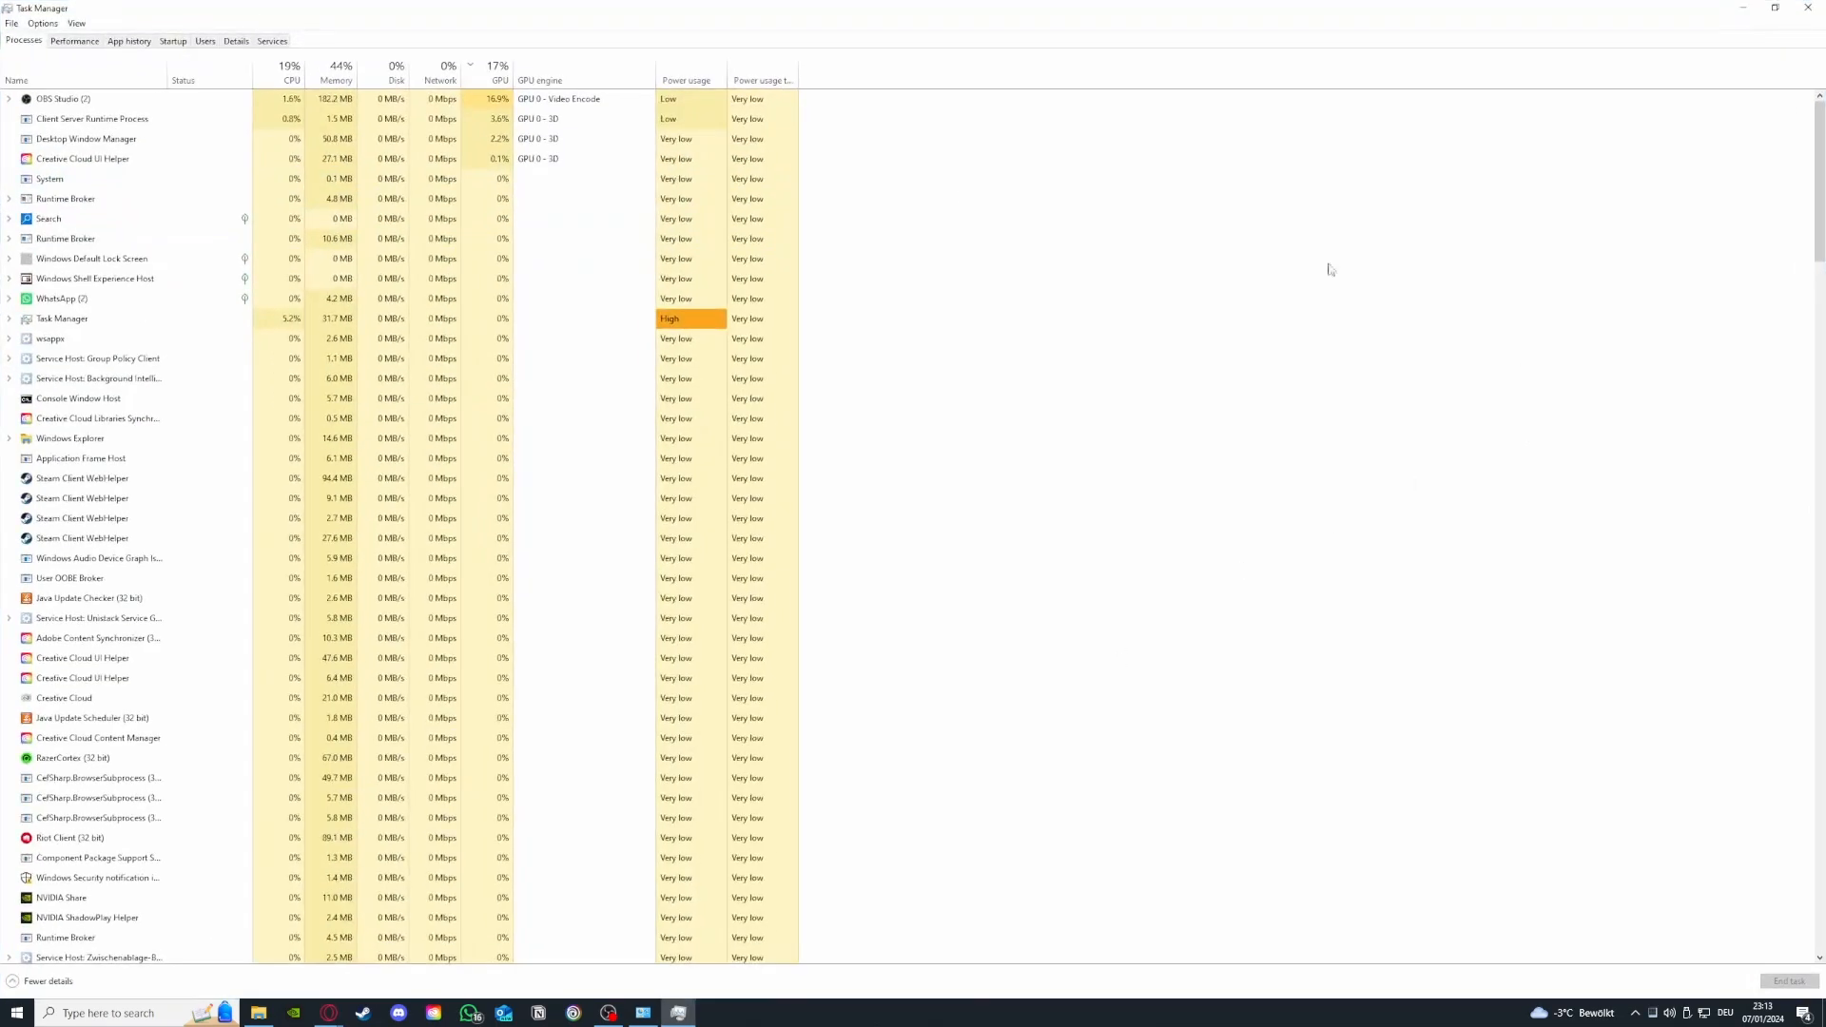
- Look through the running processes and end the first Steam Client WebHelper task
scroll(221, 277, down, 7)
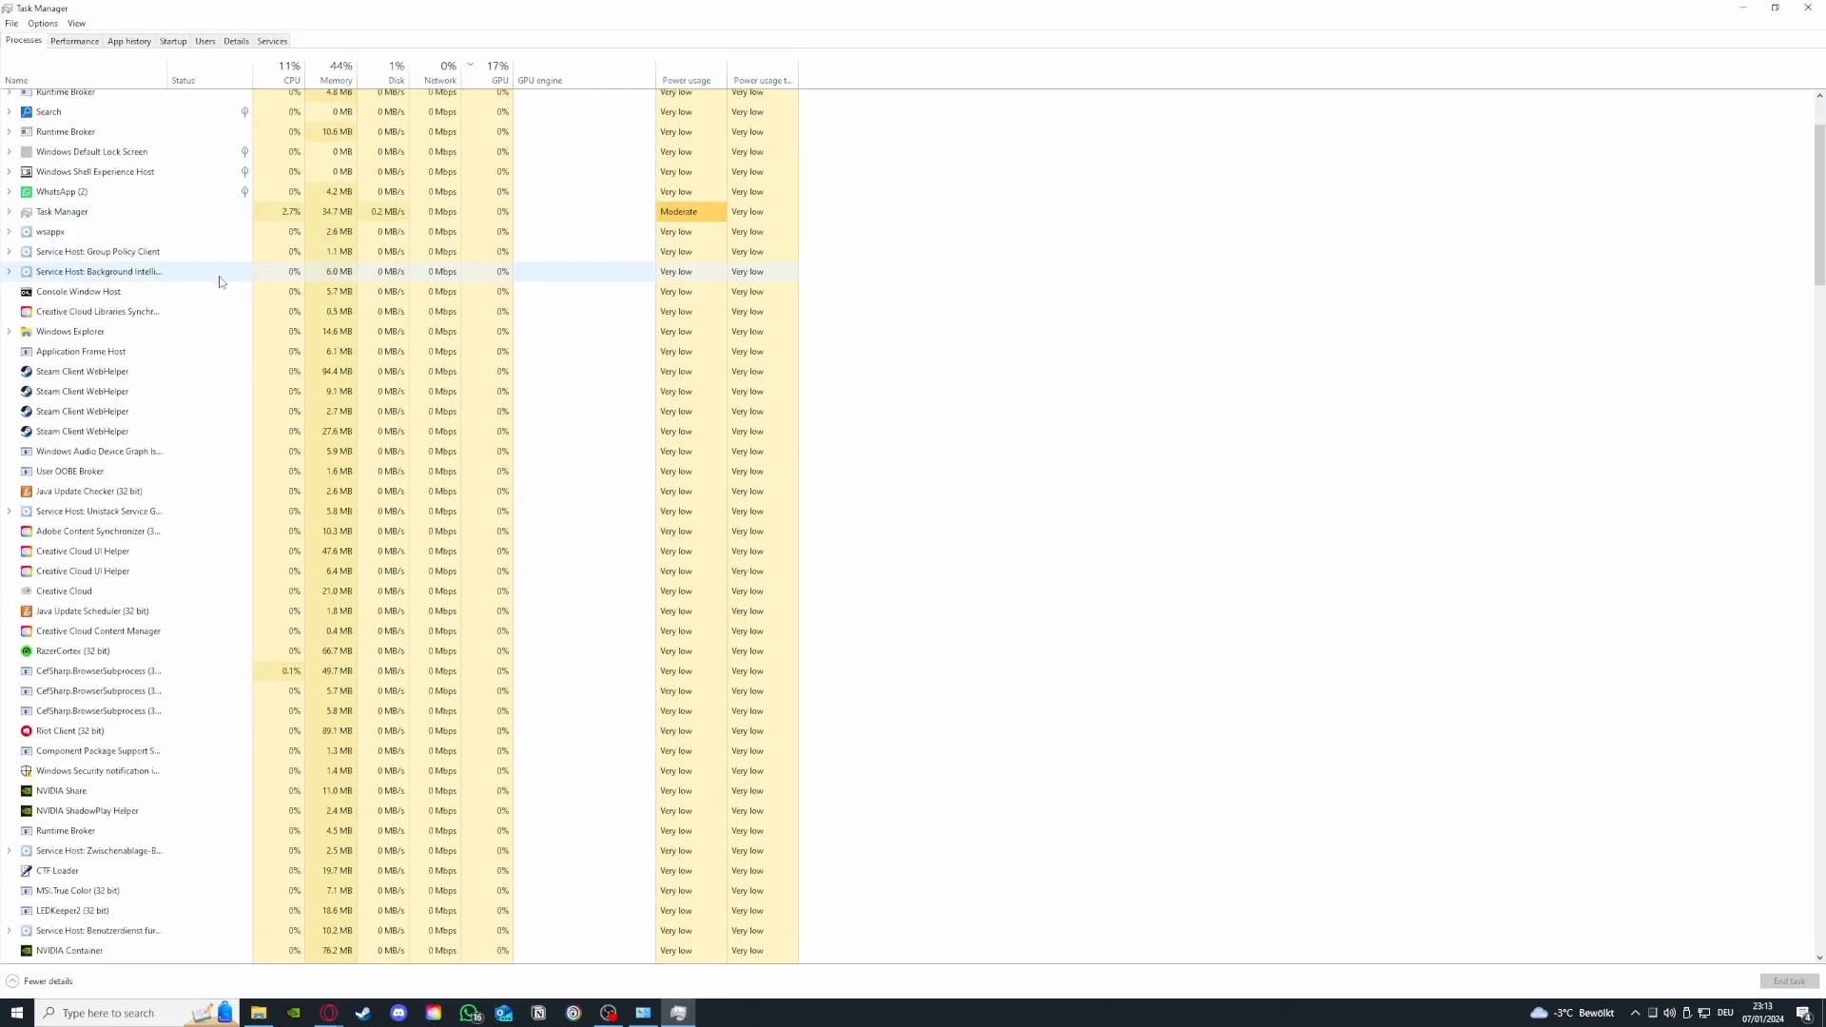
scroll(219, 282, down, 12)
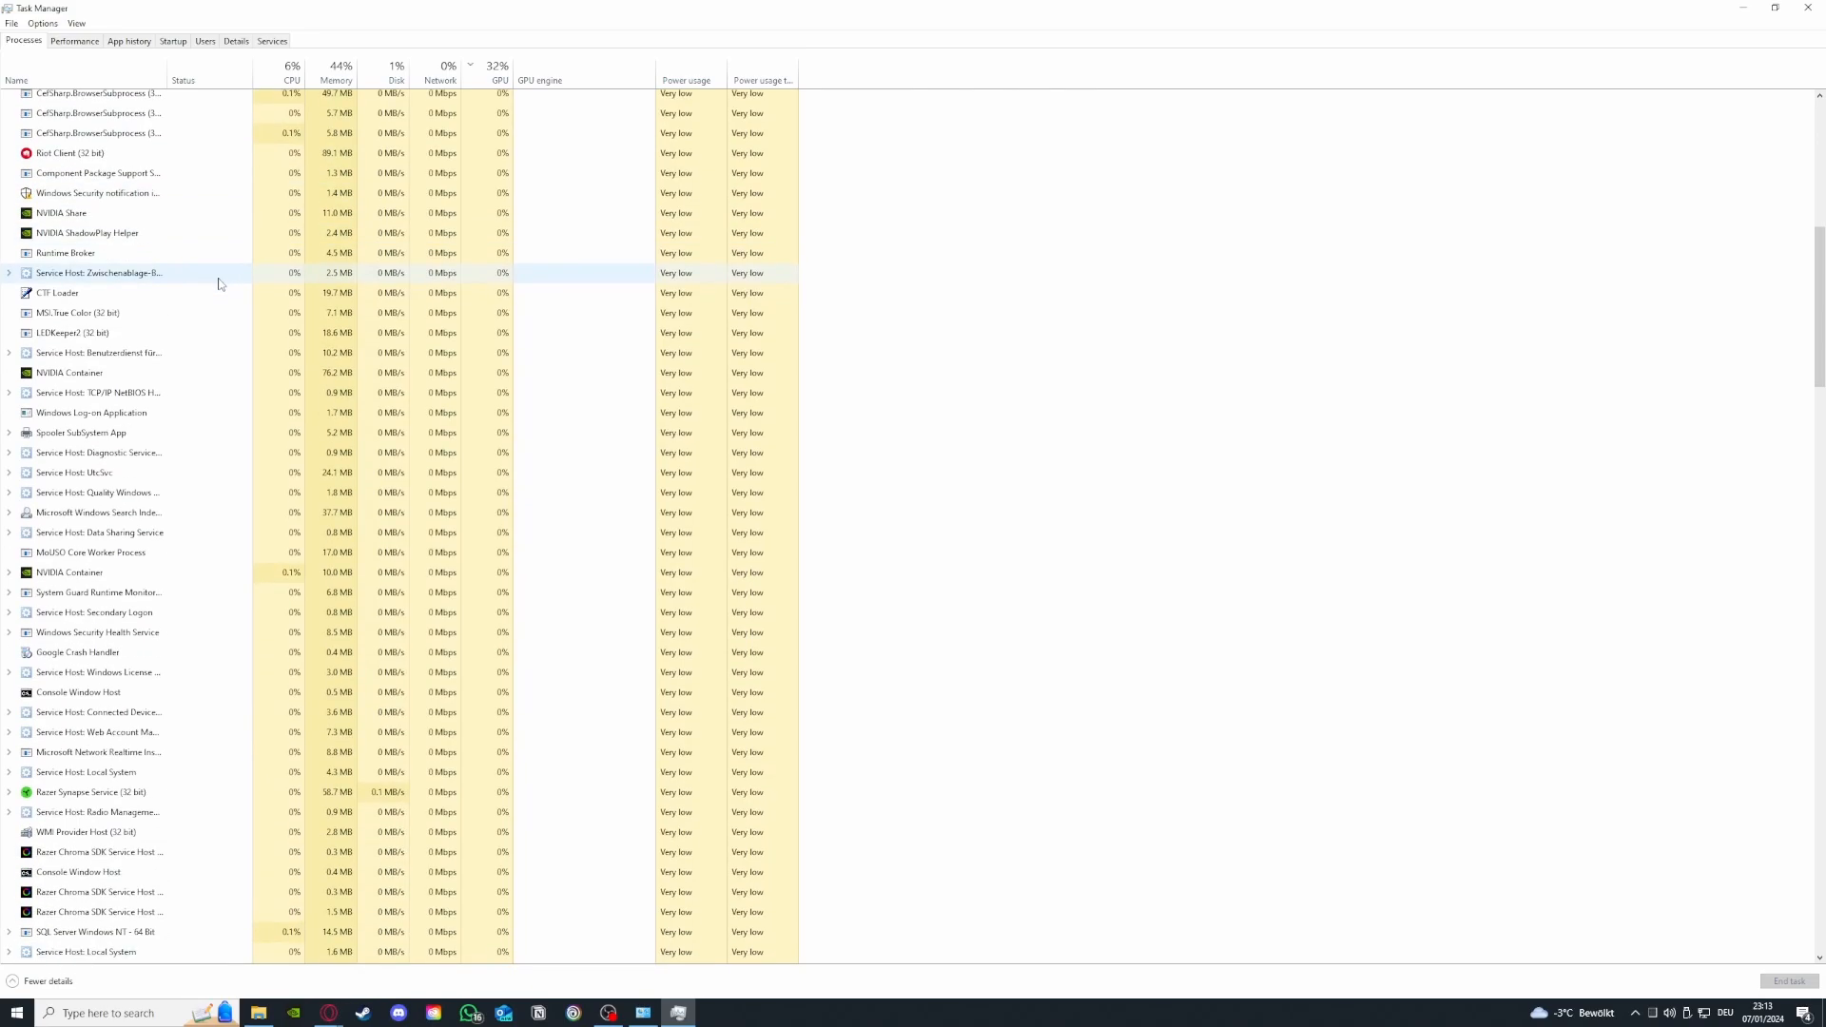
scroll(221, 287, down, 11)
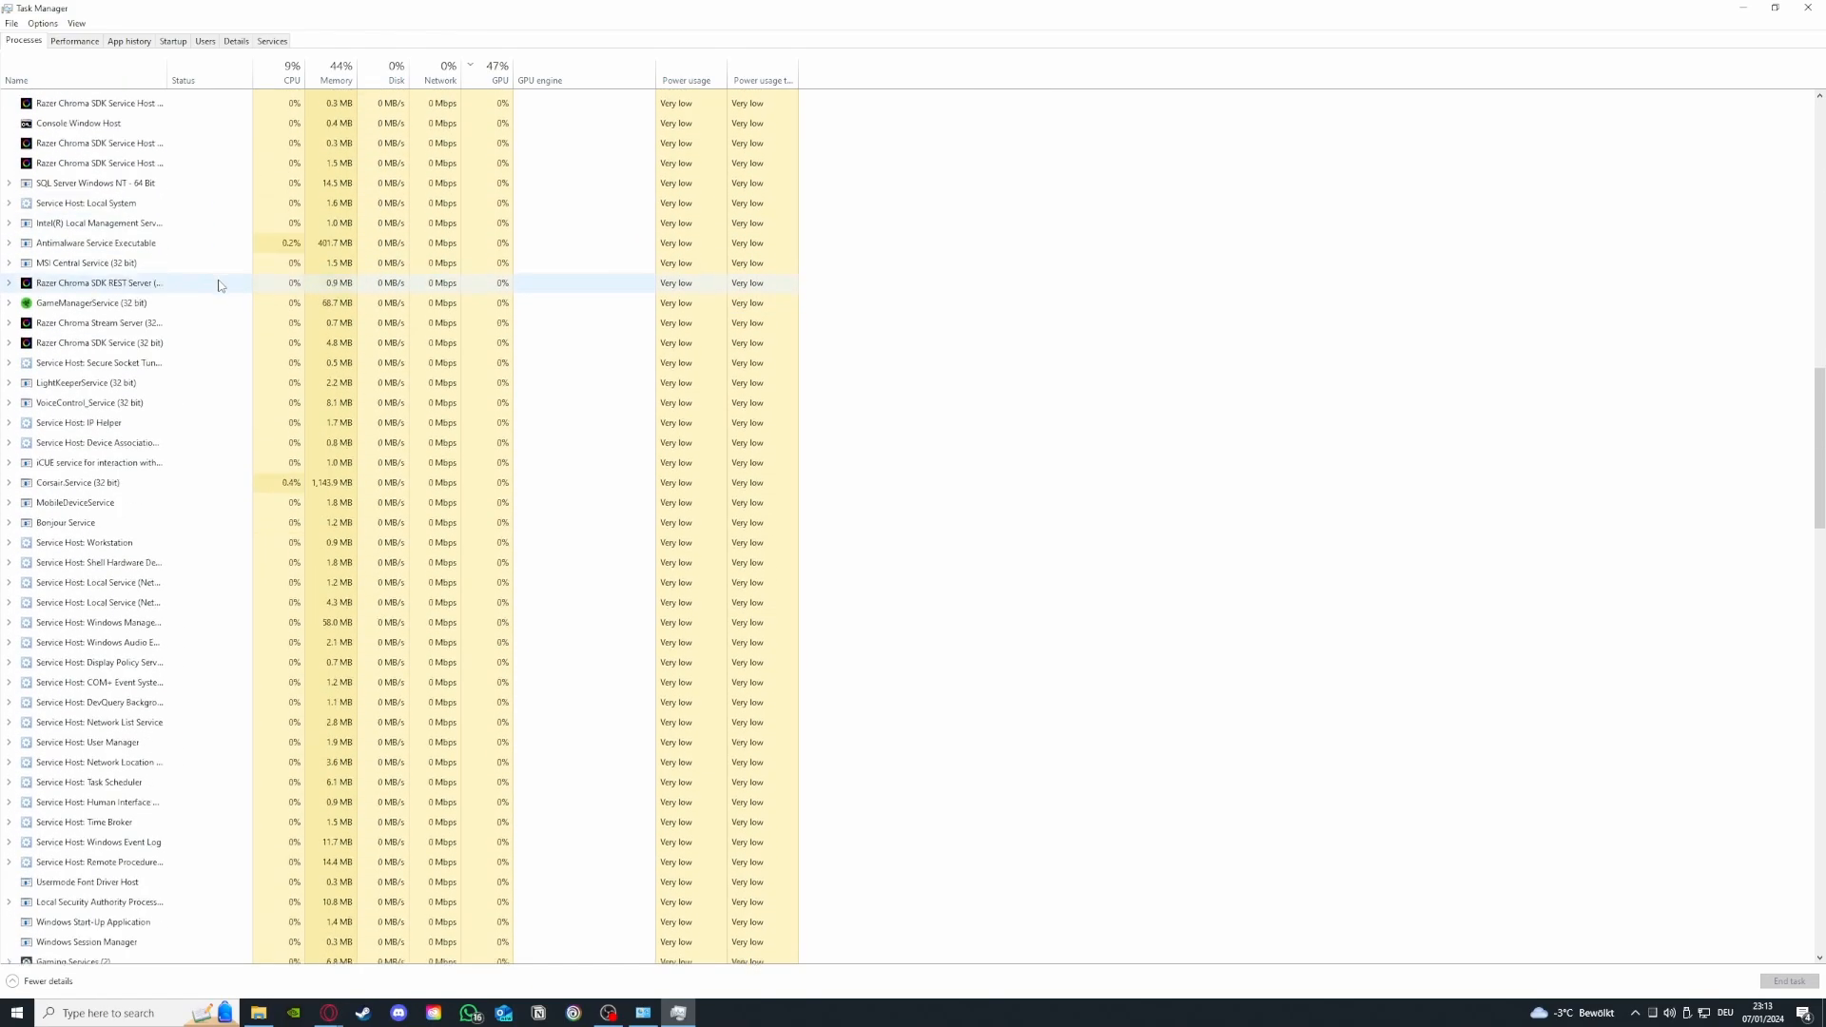
scroll(229, 301, down, 4)
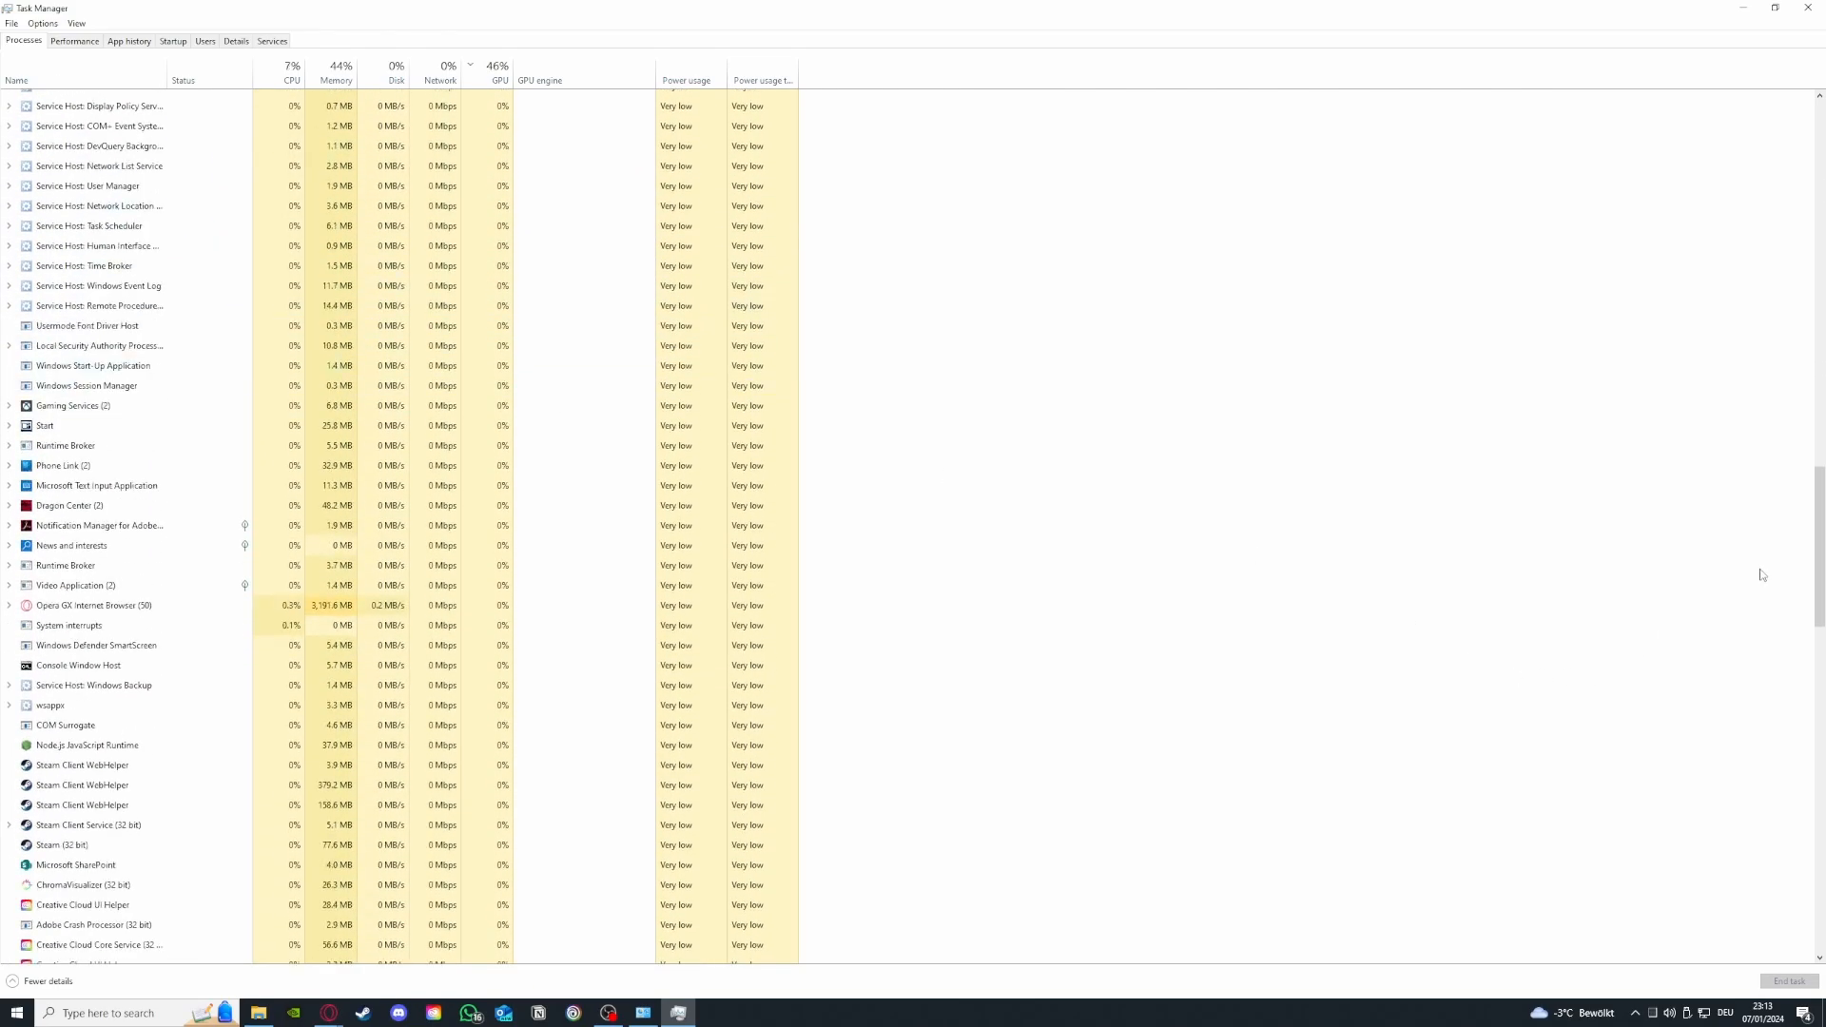
drag(1818, 573, 1818, 190)
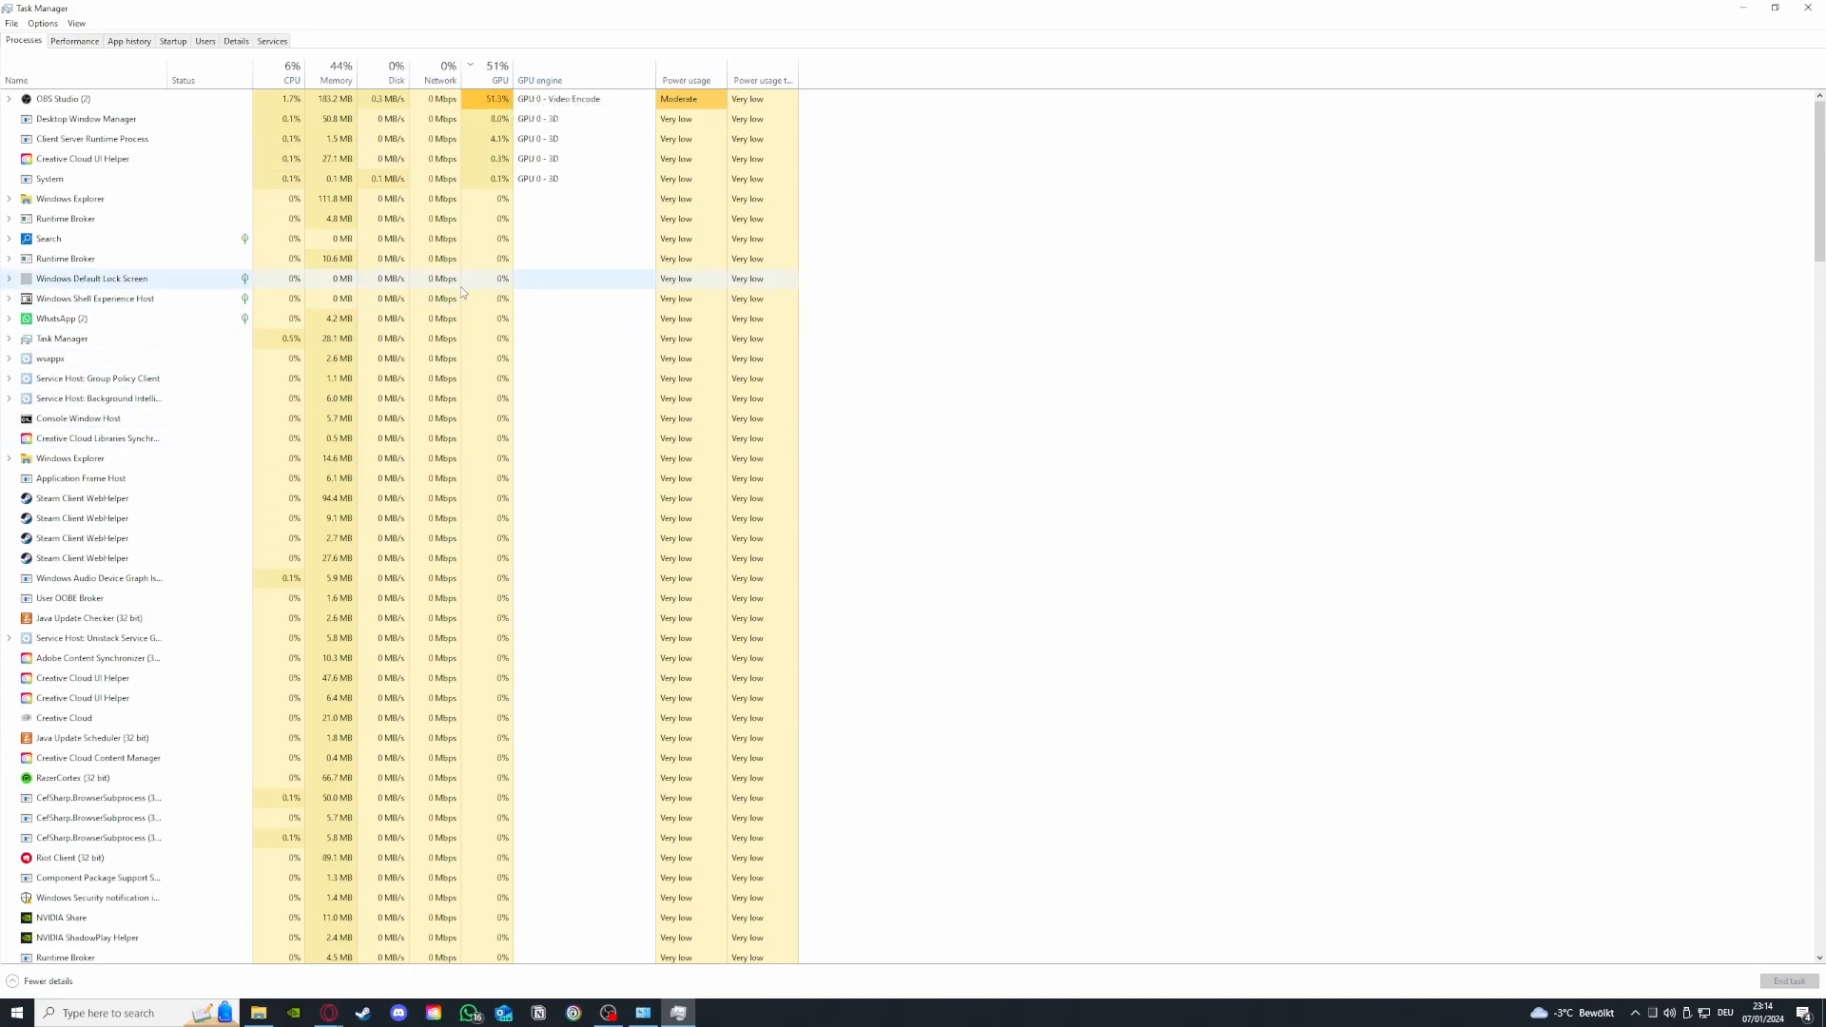
click(215, 502)
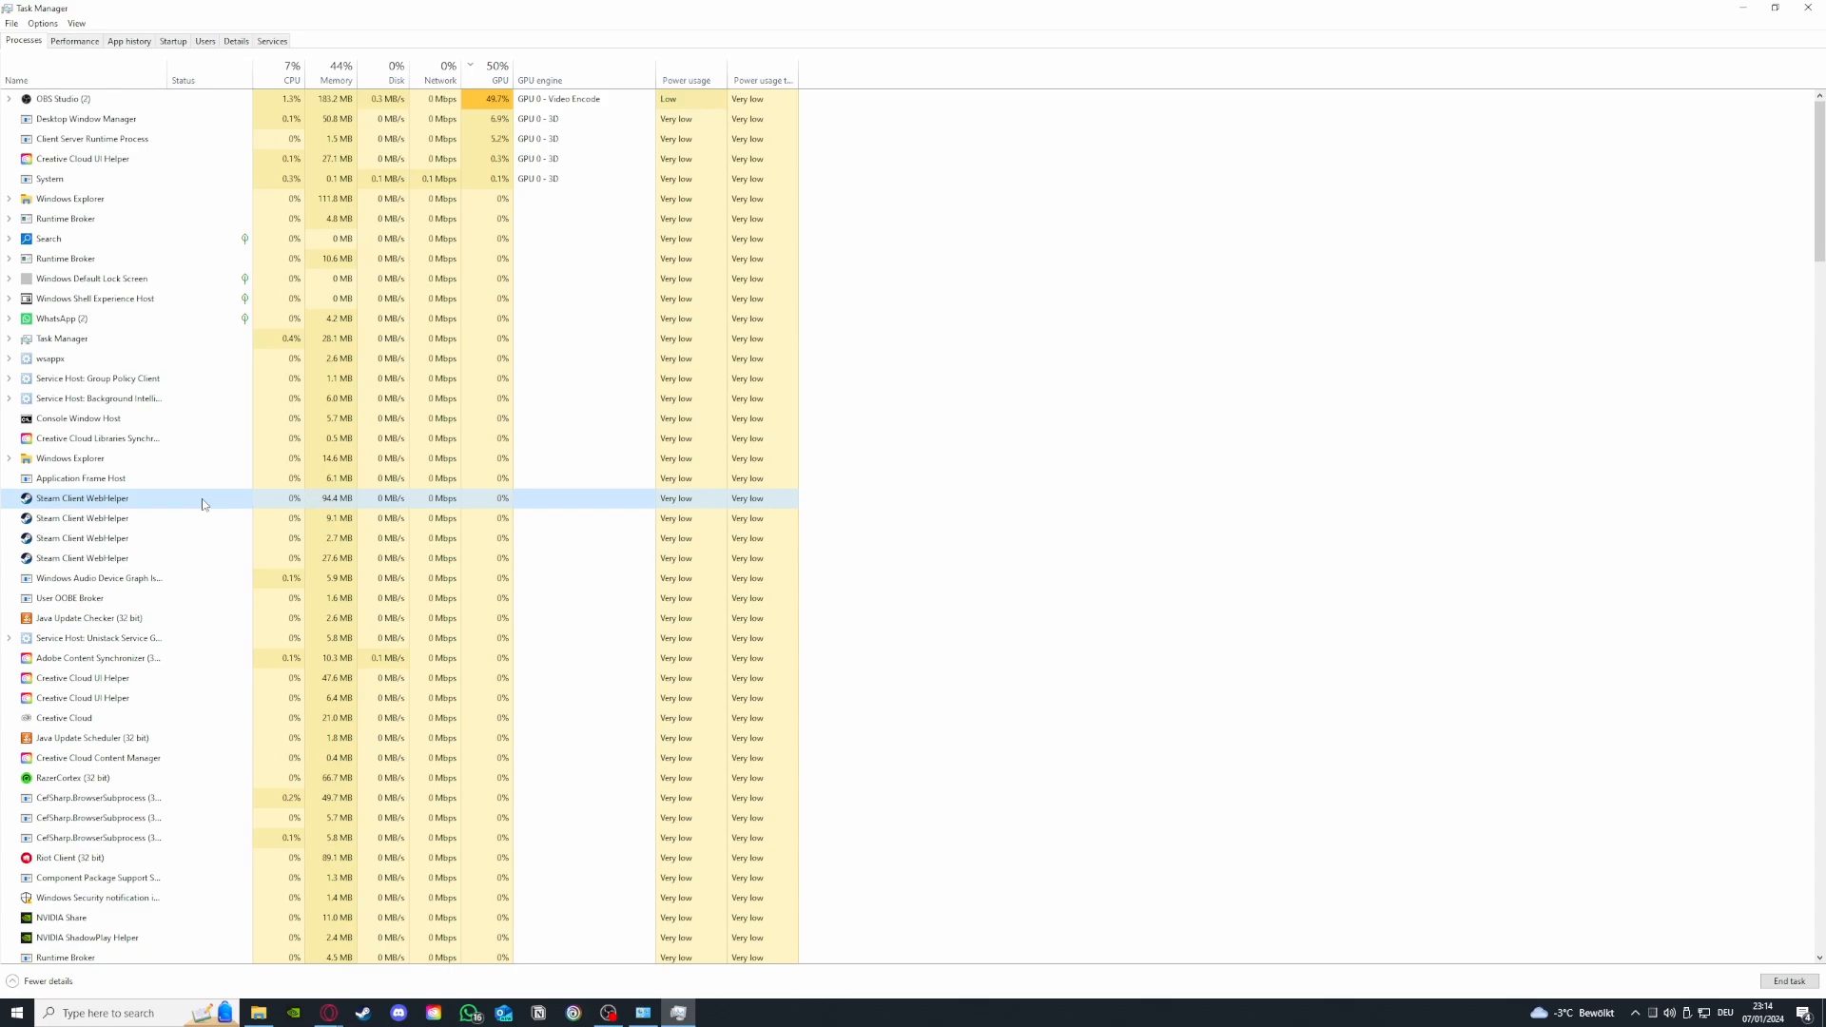
right_click(203, 503)
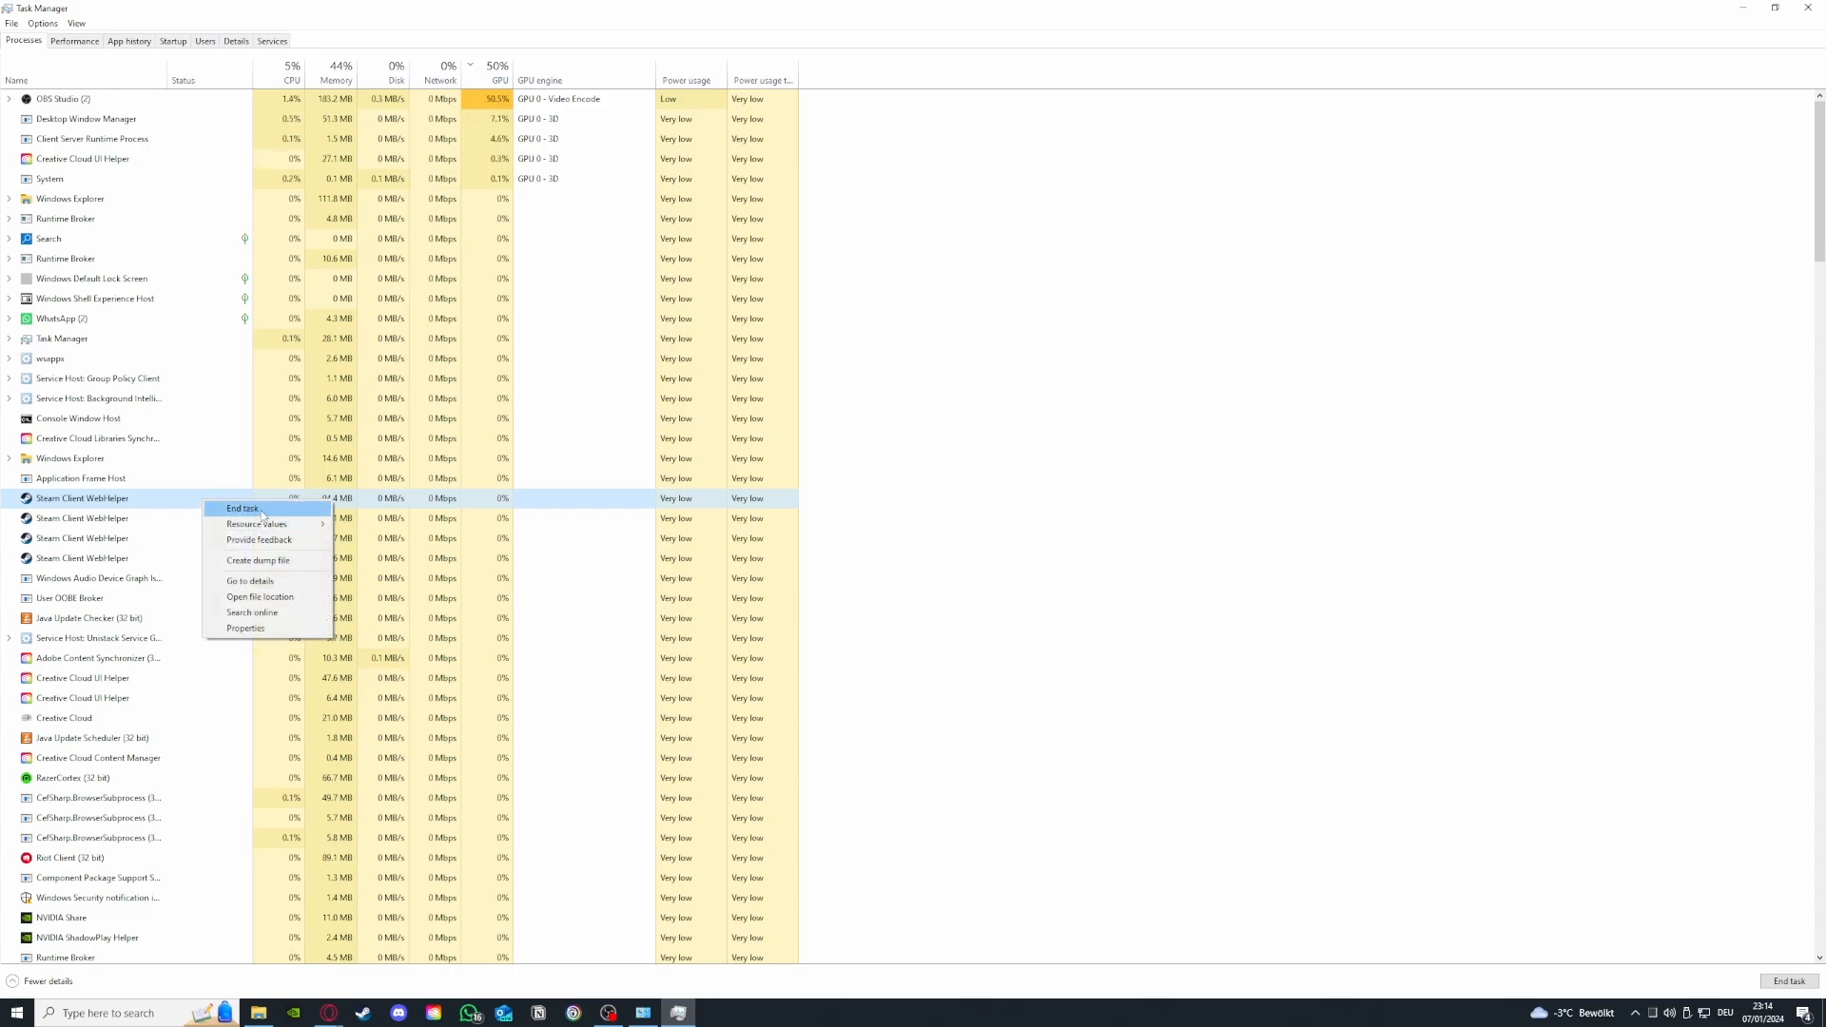
click(246, 509)
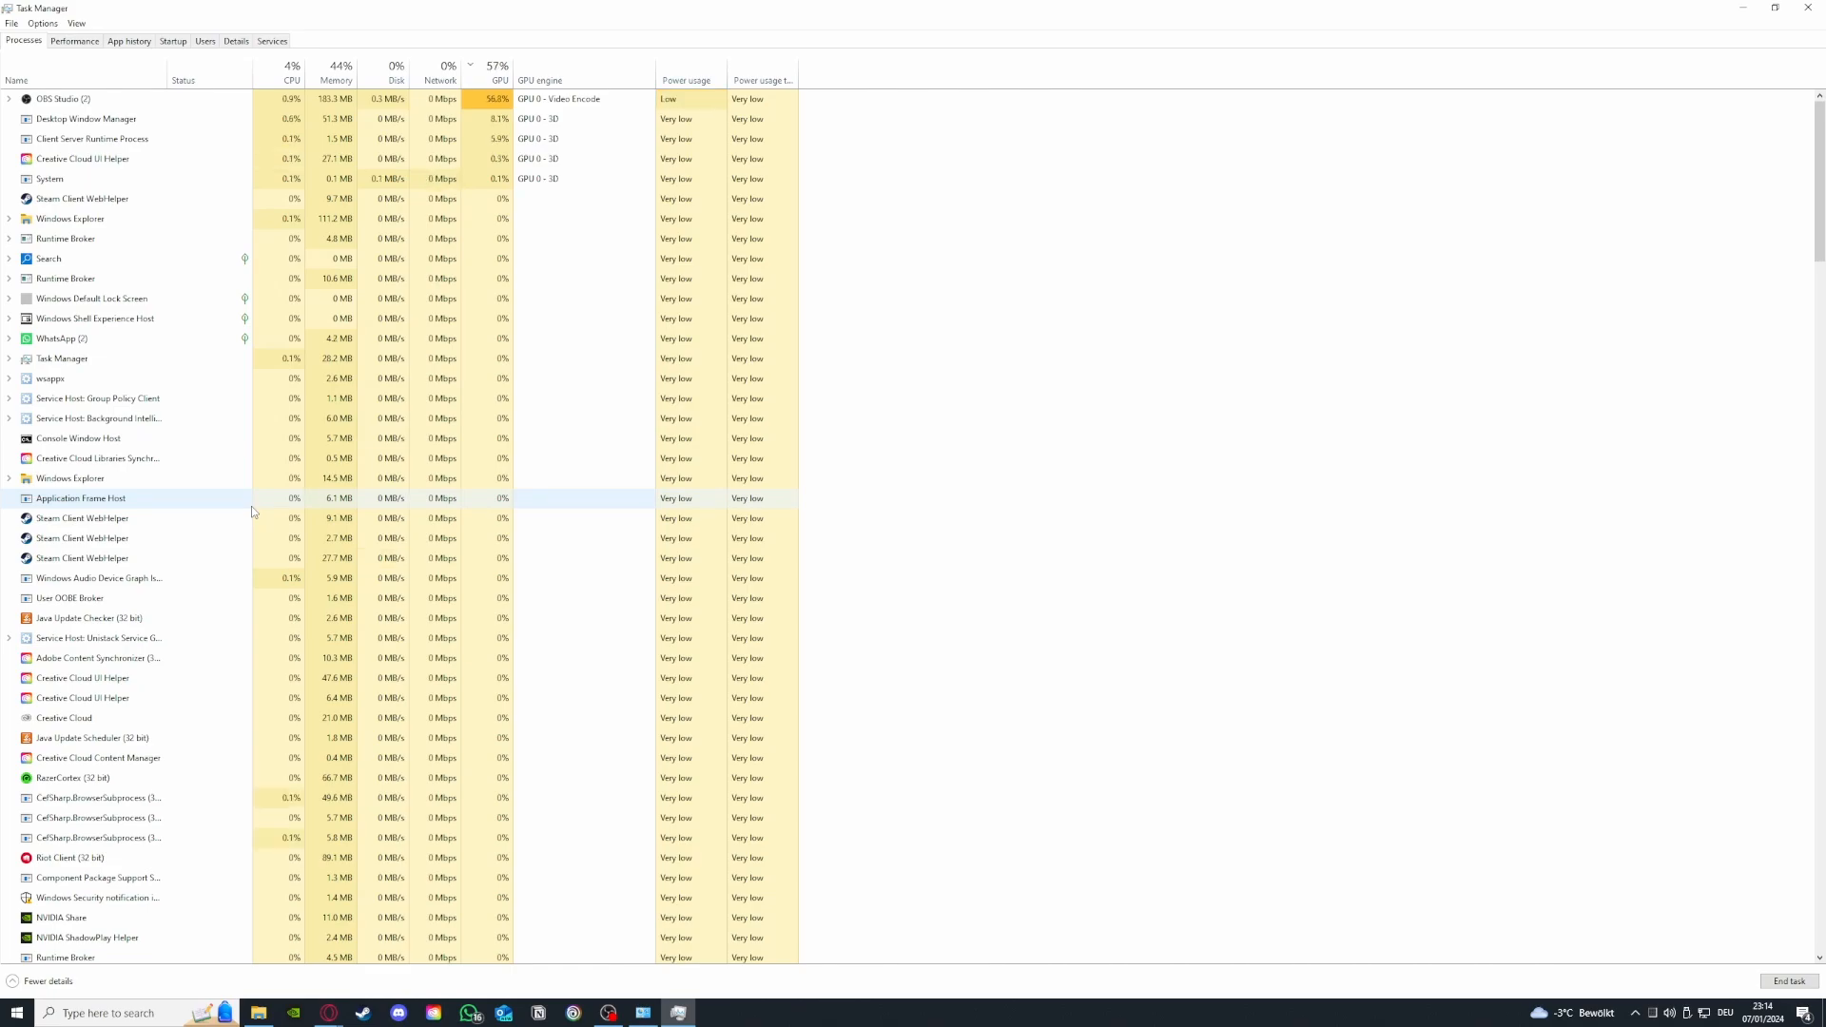
- View the CPU and GPU performance graphs, then return to the list of running processes
click(96, 43)
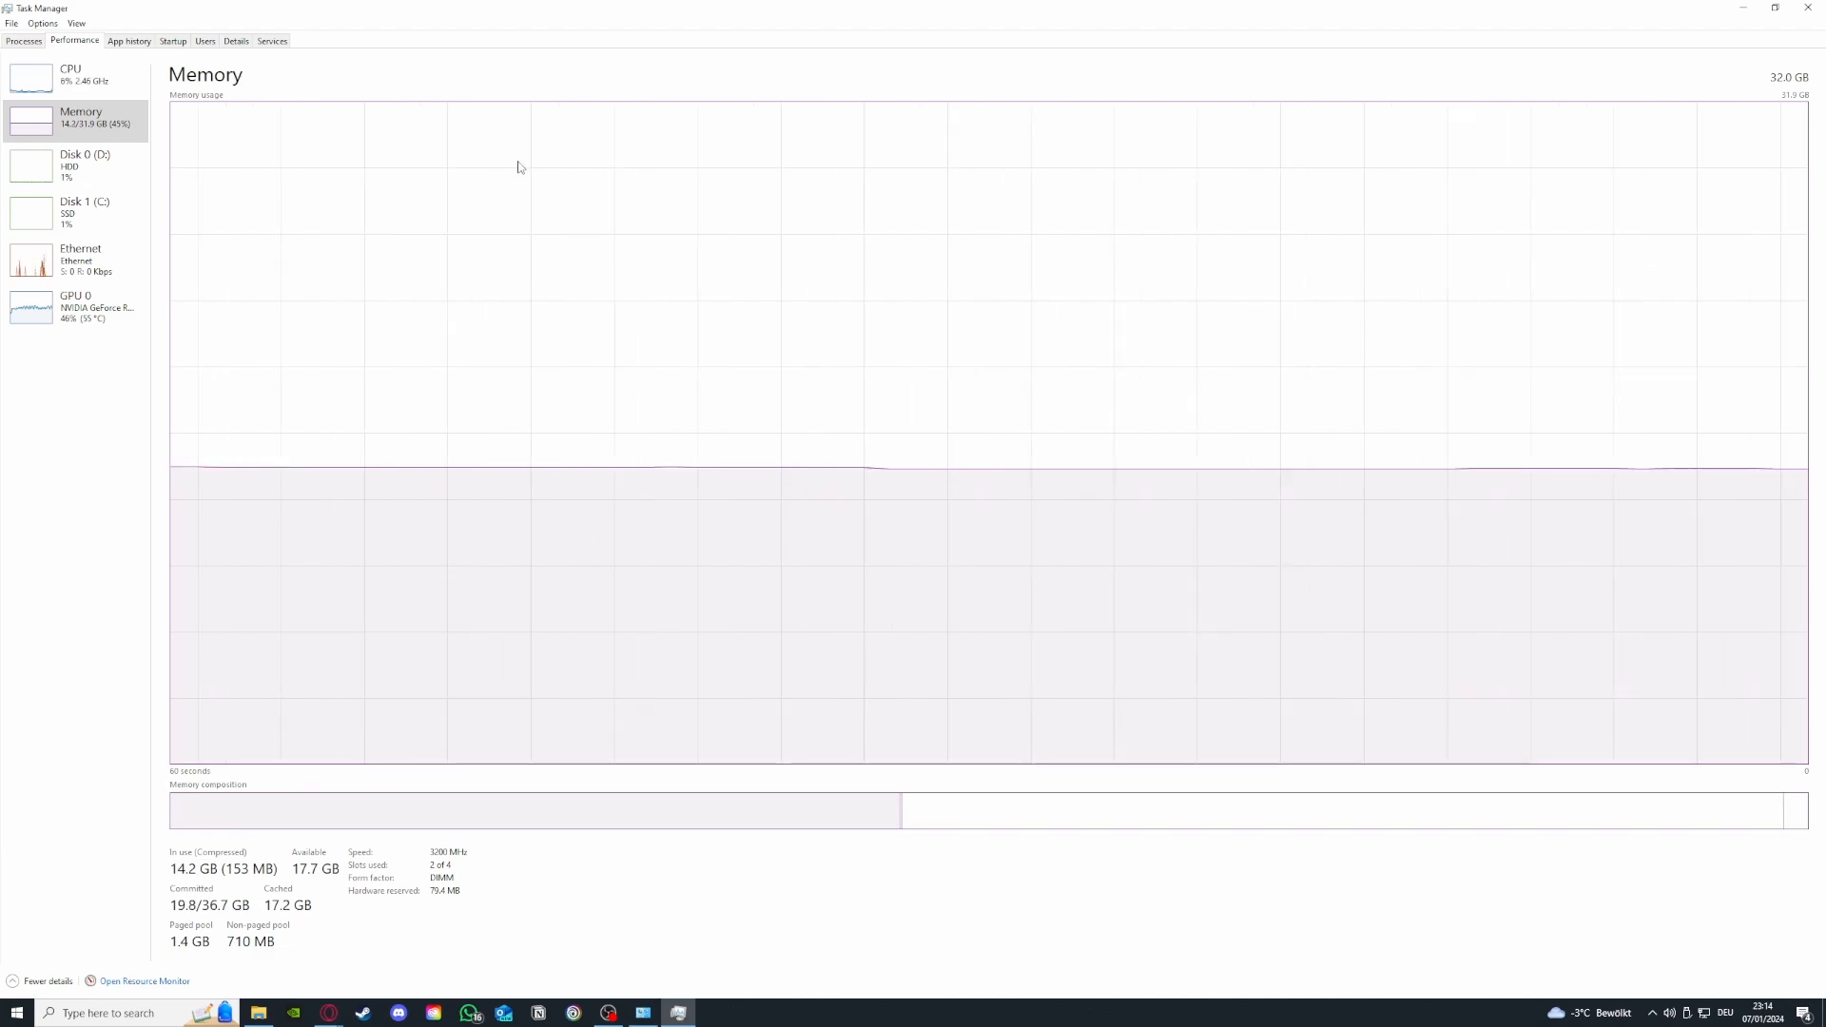
click(76, 76)
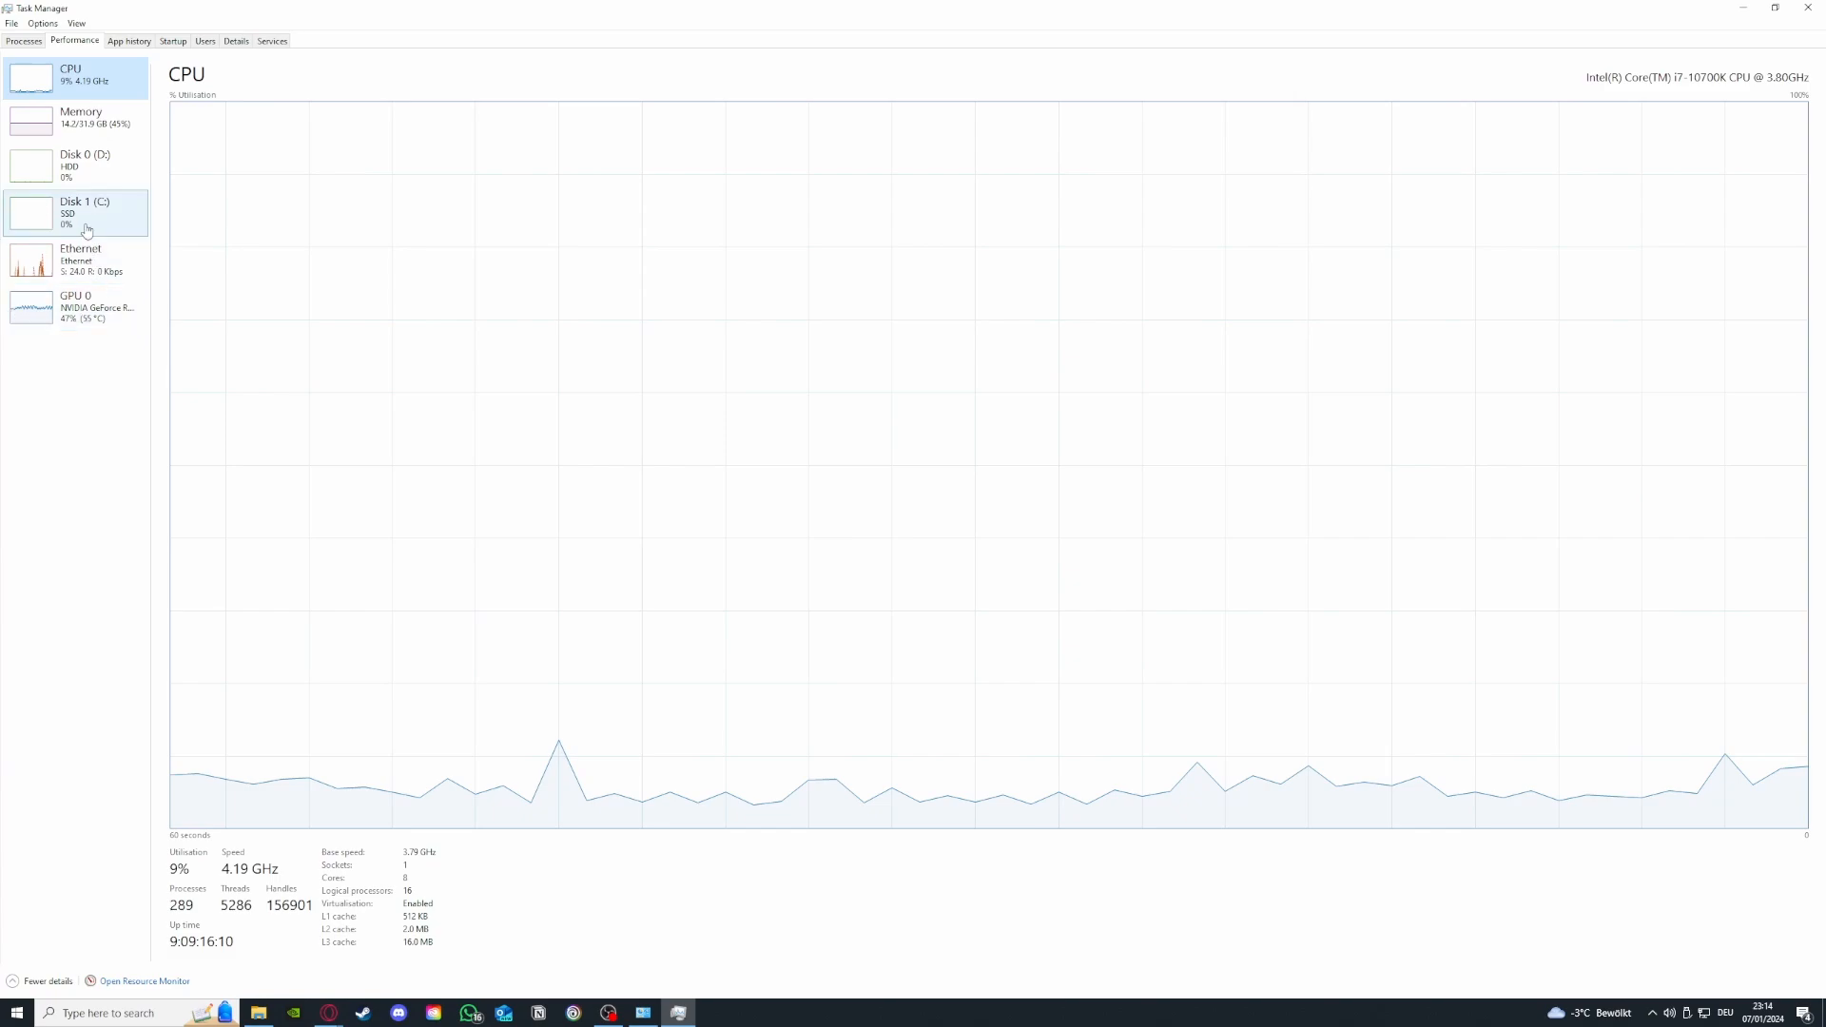
click(81, 306)
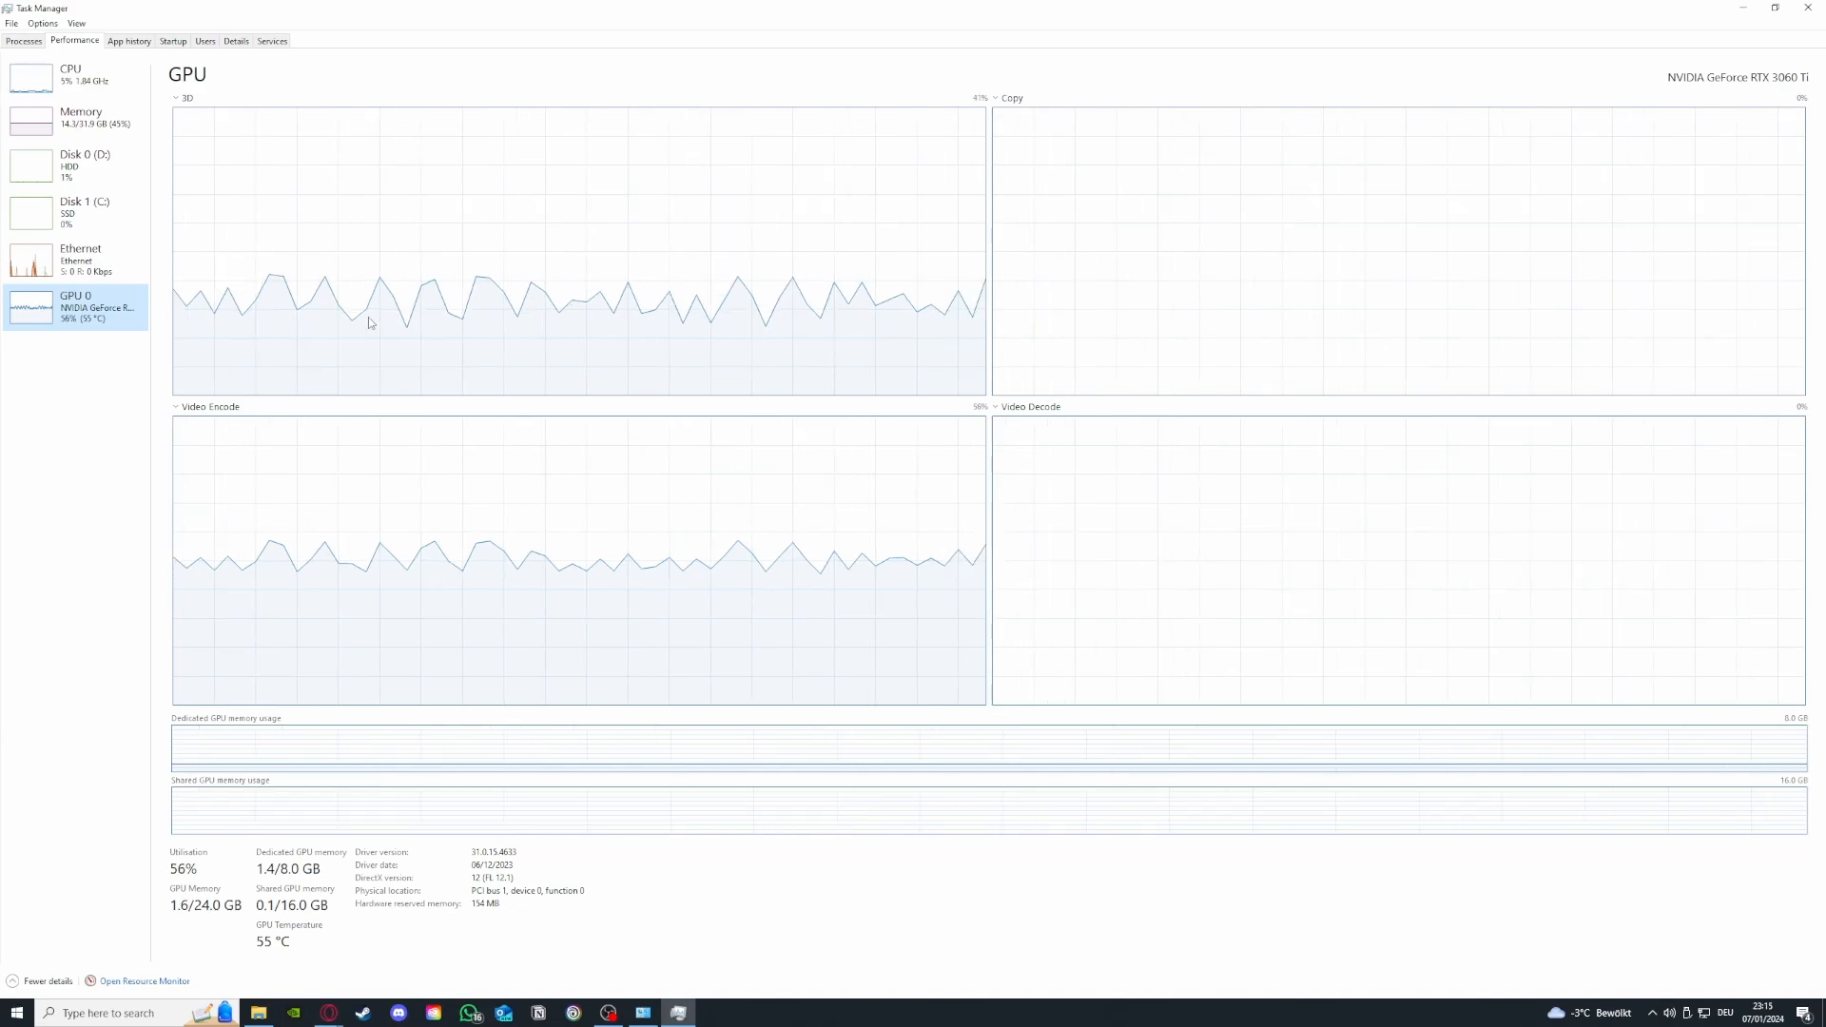
click(19, 41)
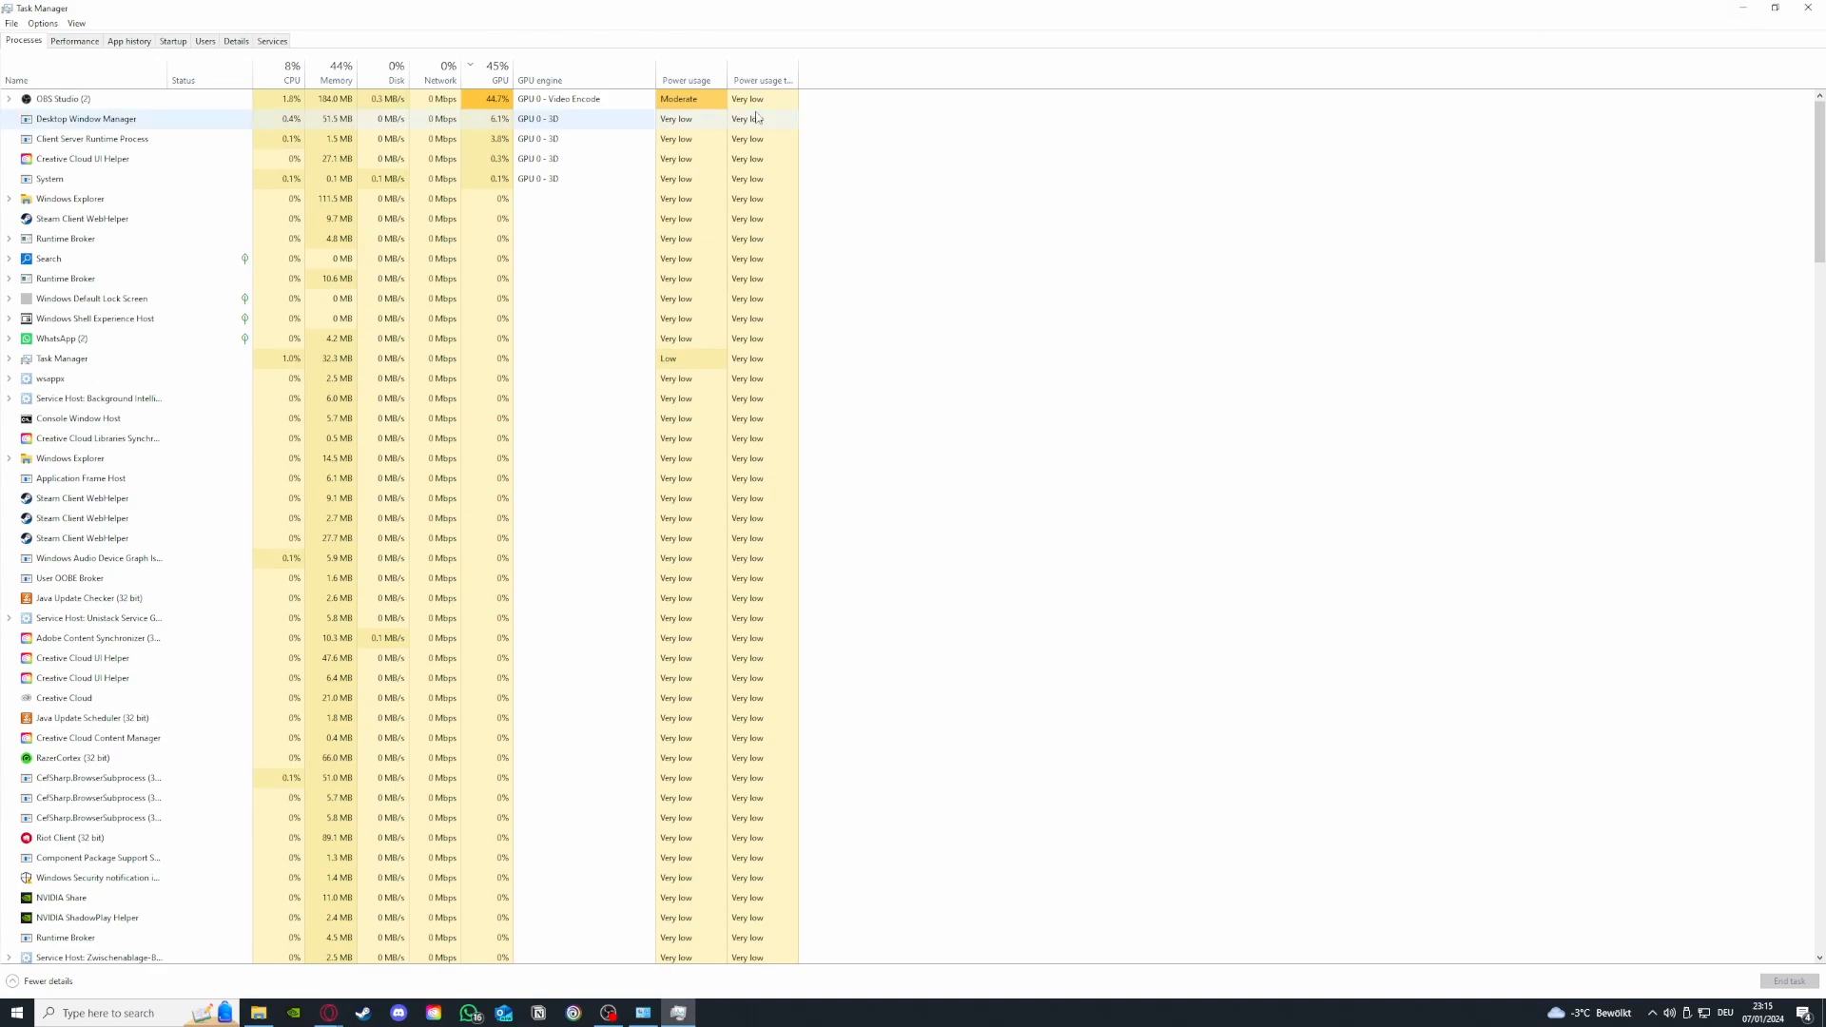
- Review the startup apps, including the available actions for Parsec and iCUE, and close Task Manager
click(134, 46)
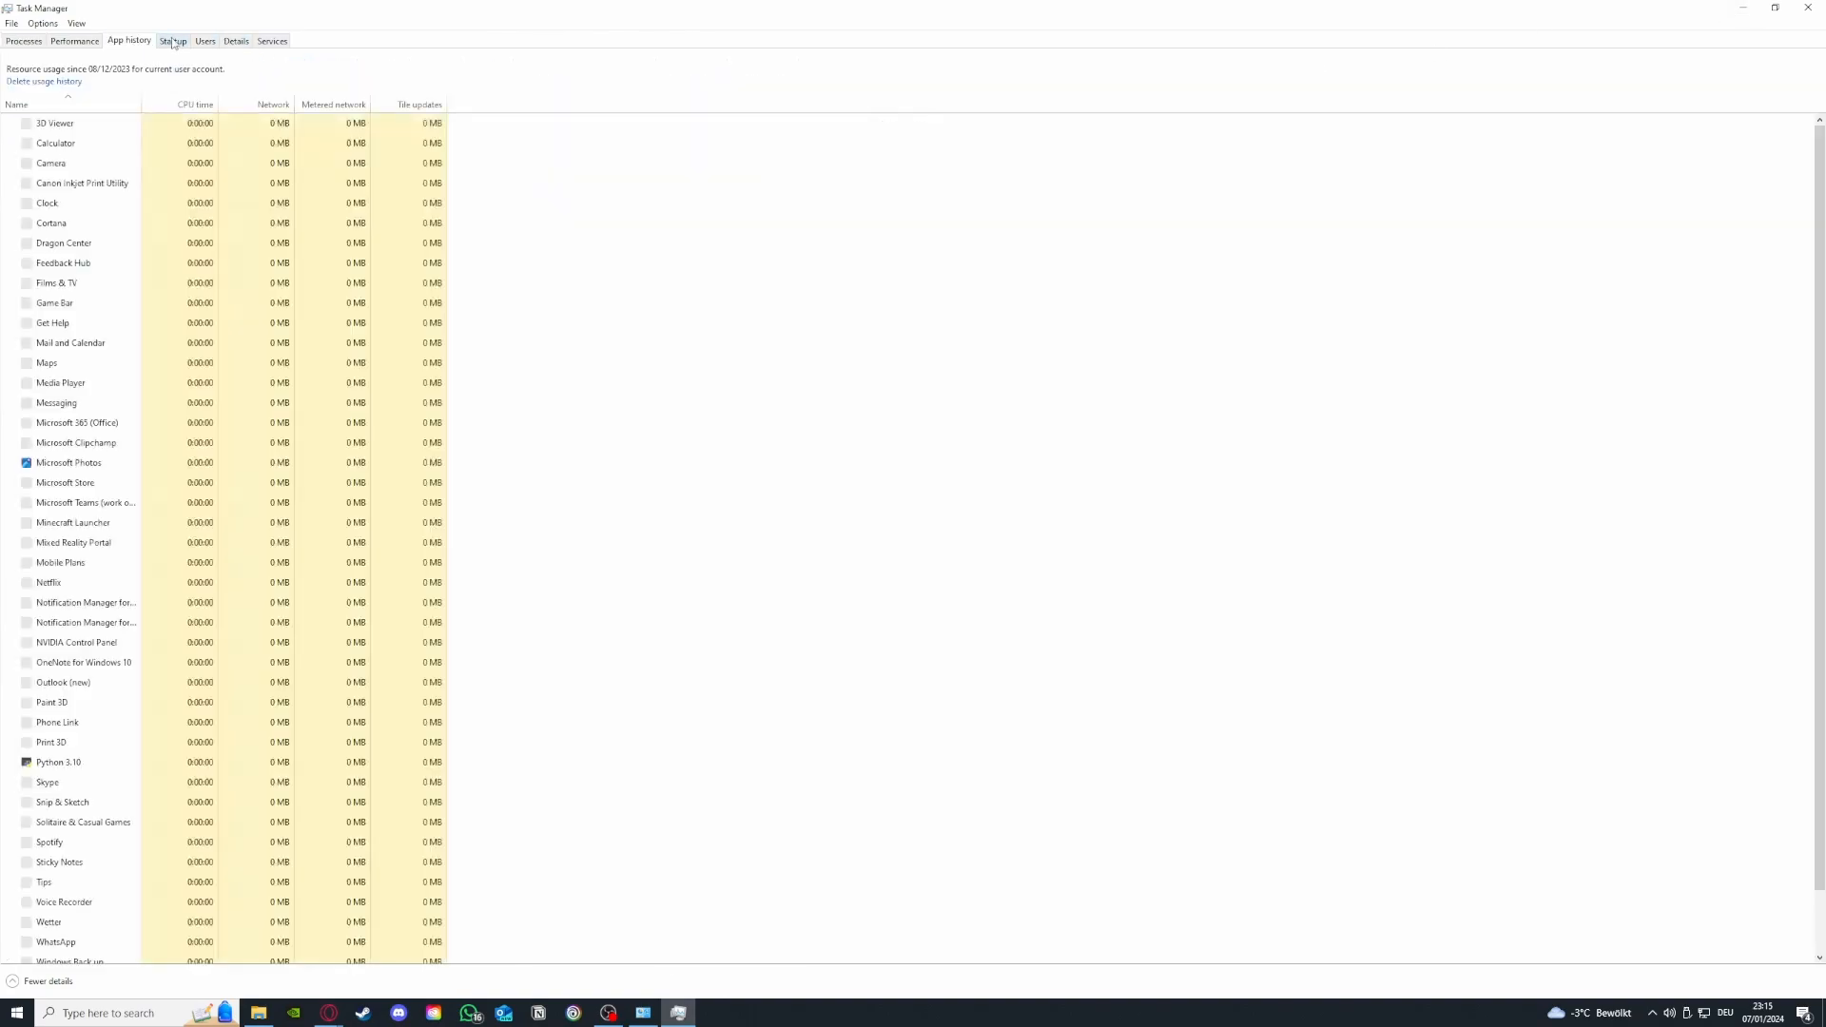
click(174, 44)
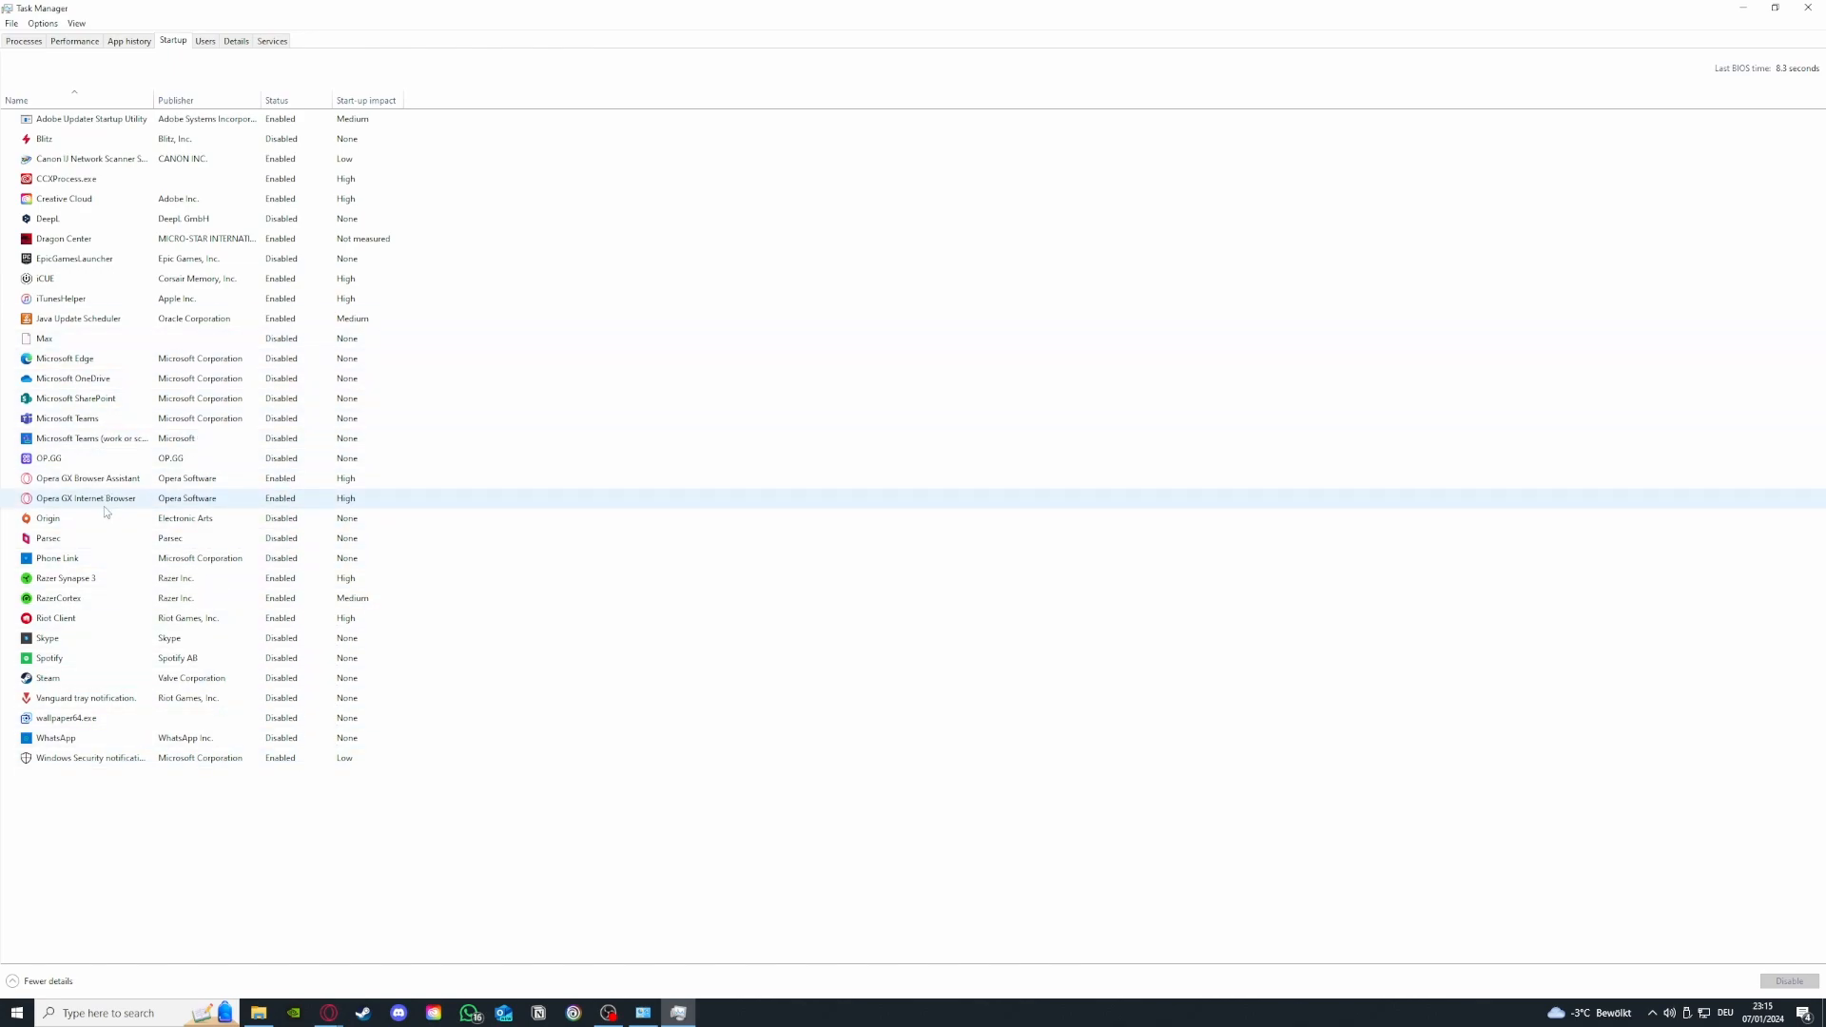
click(101, 541)
right_click(119, 539)
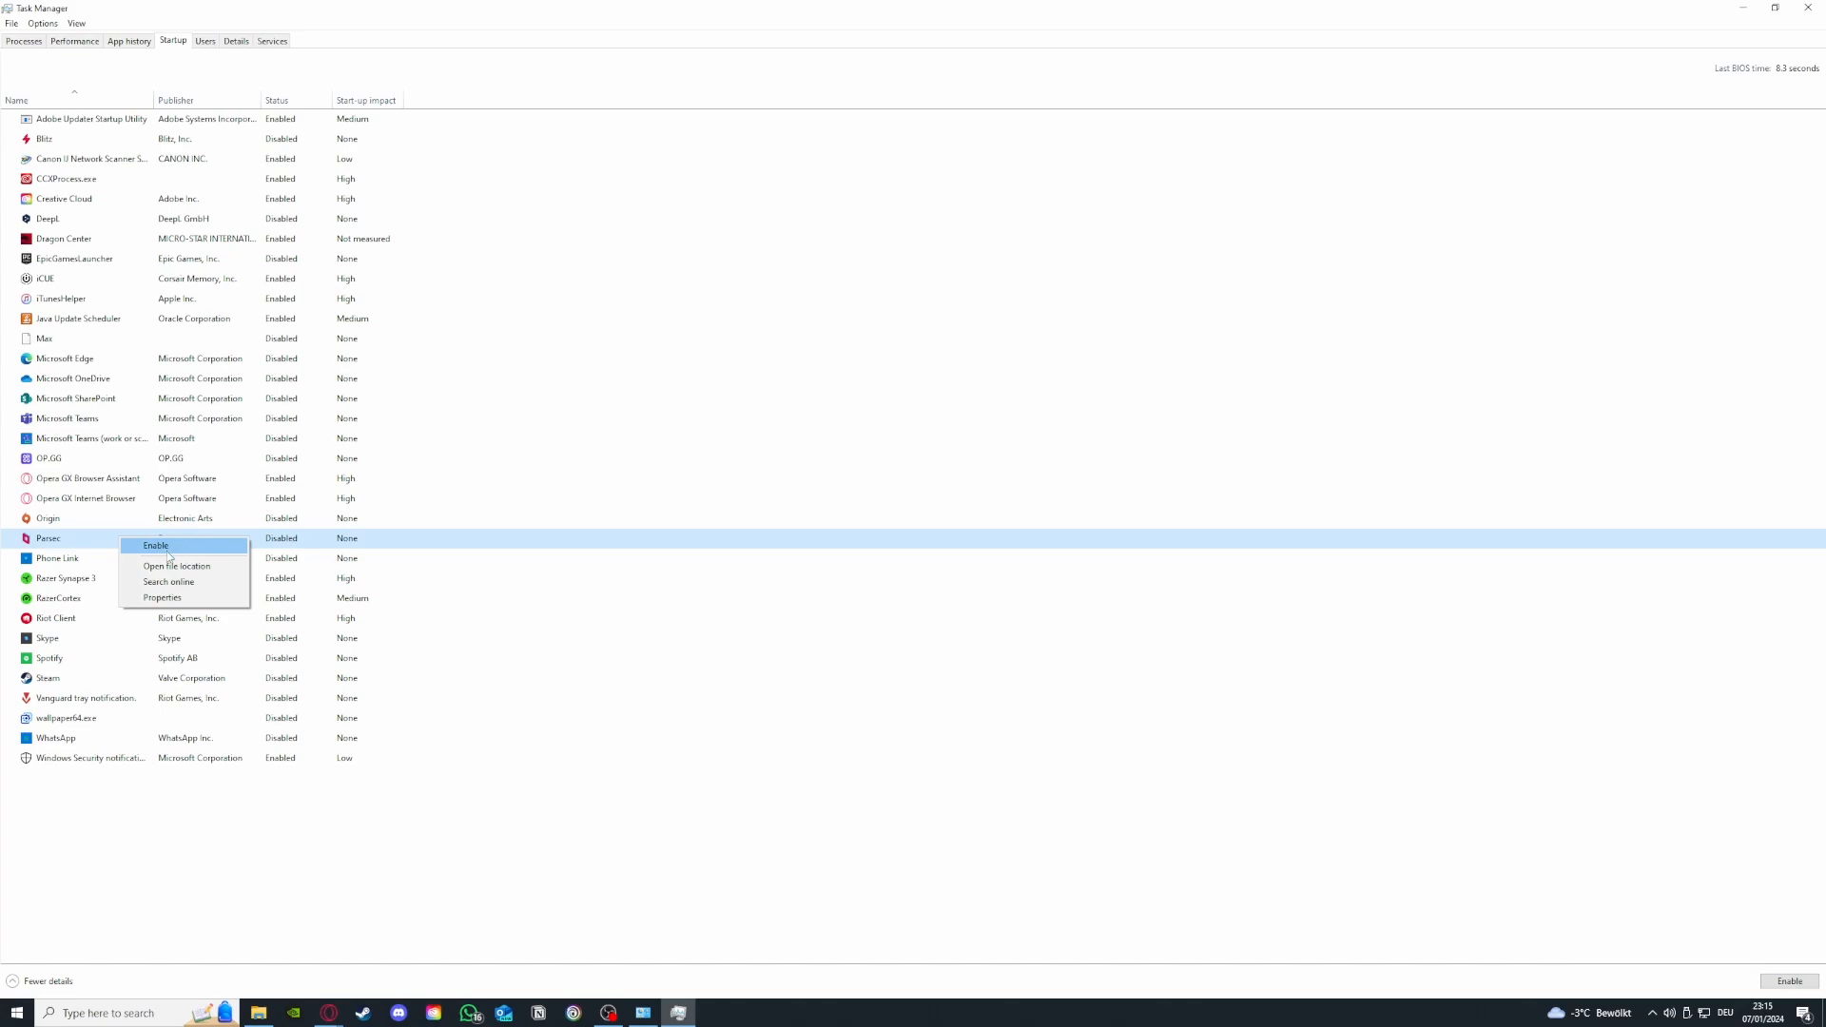
click(172, 283)
right_click(106, 284)
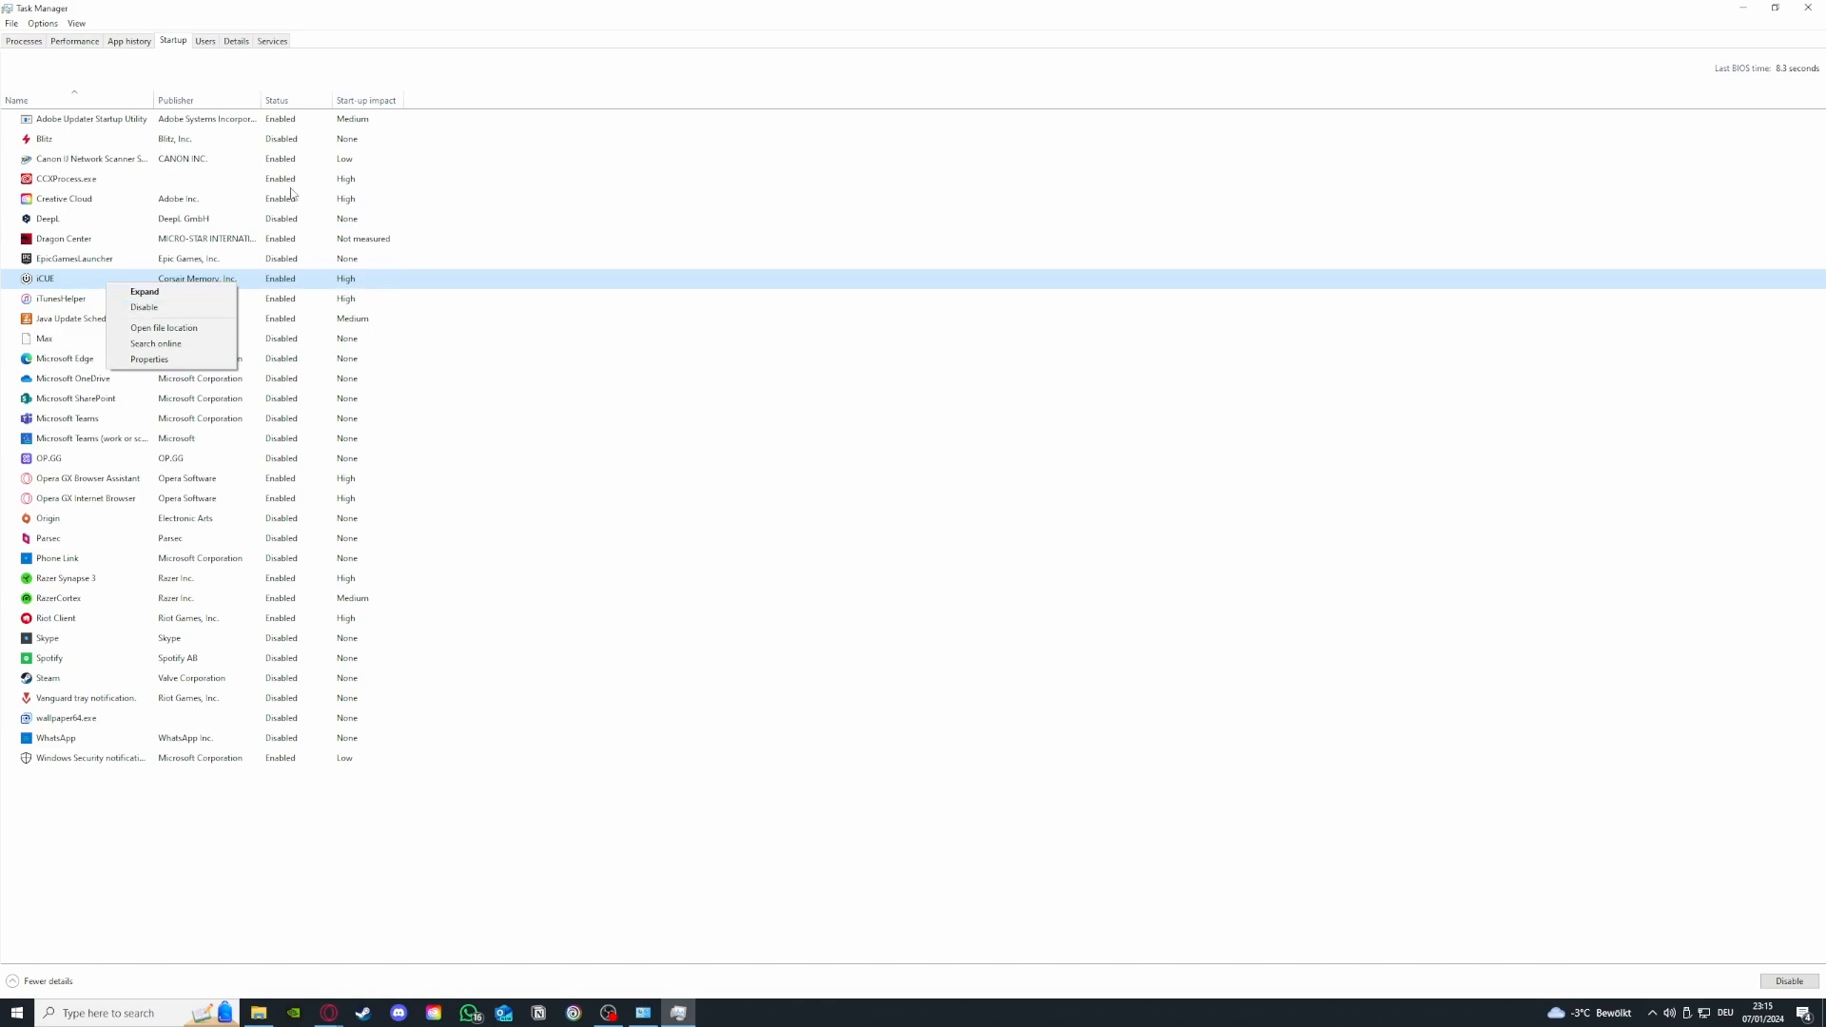
click(145, 308)
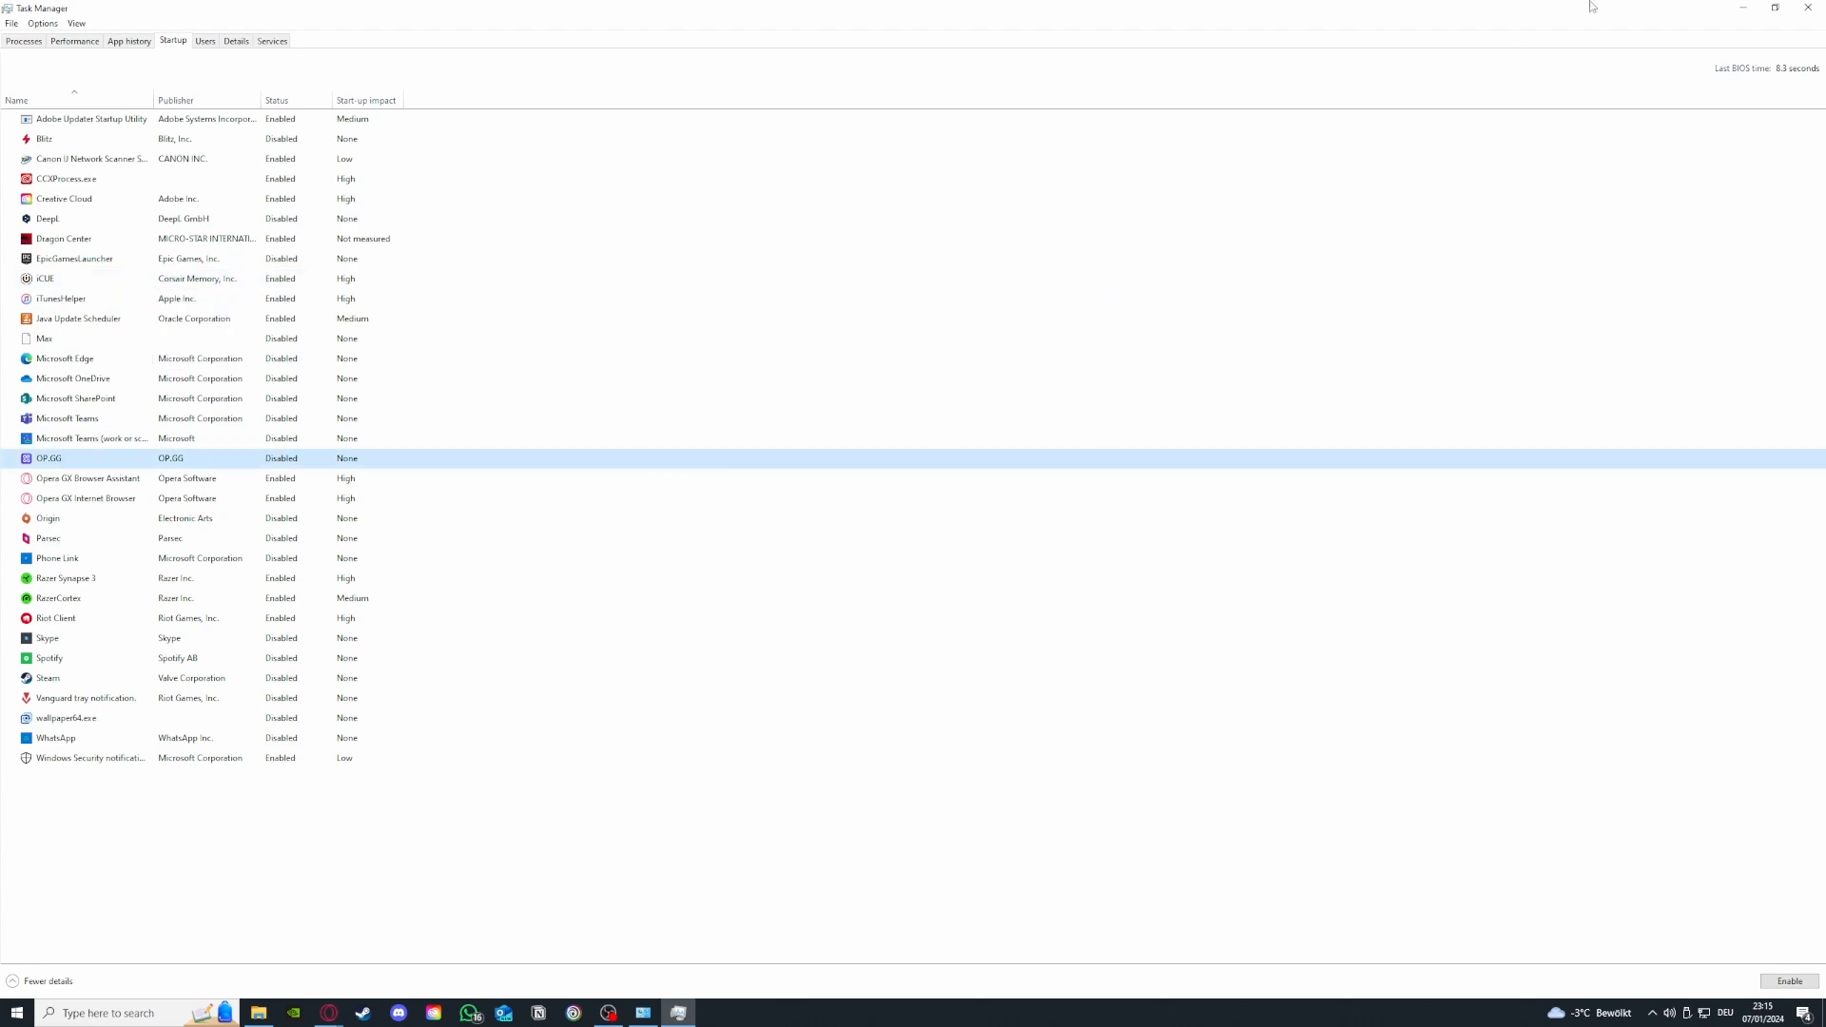
click(1808, 7)
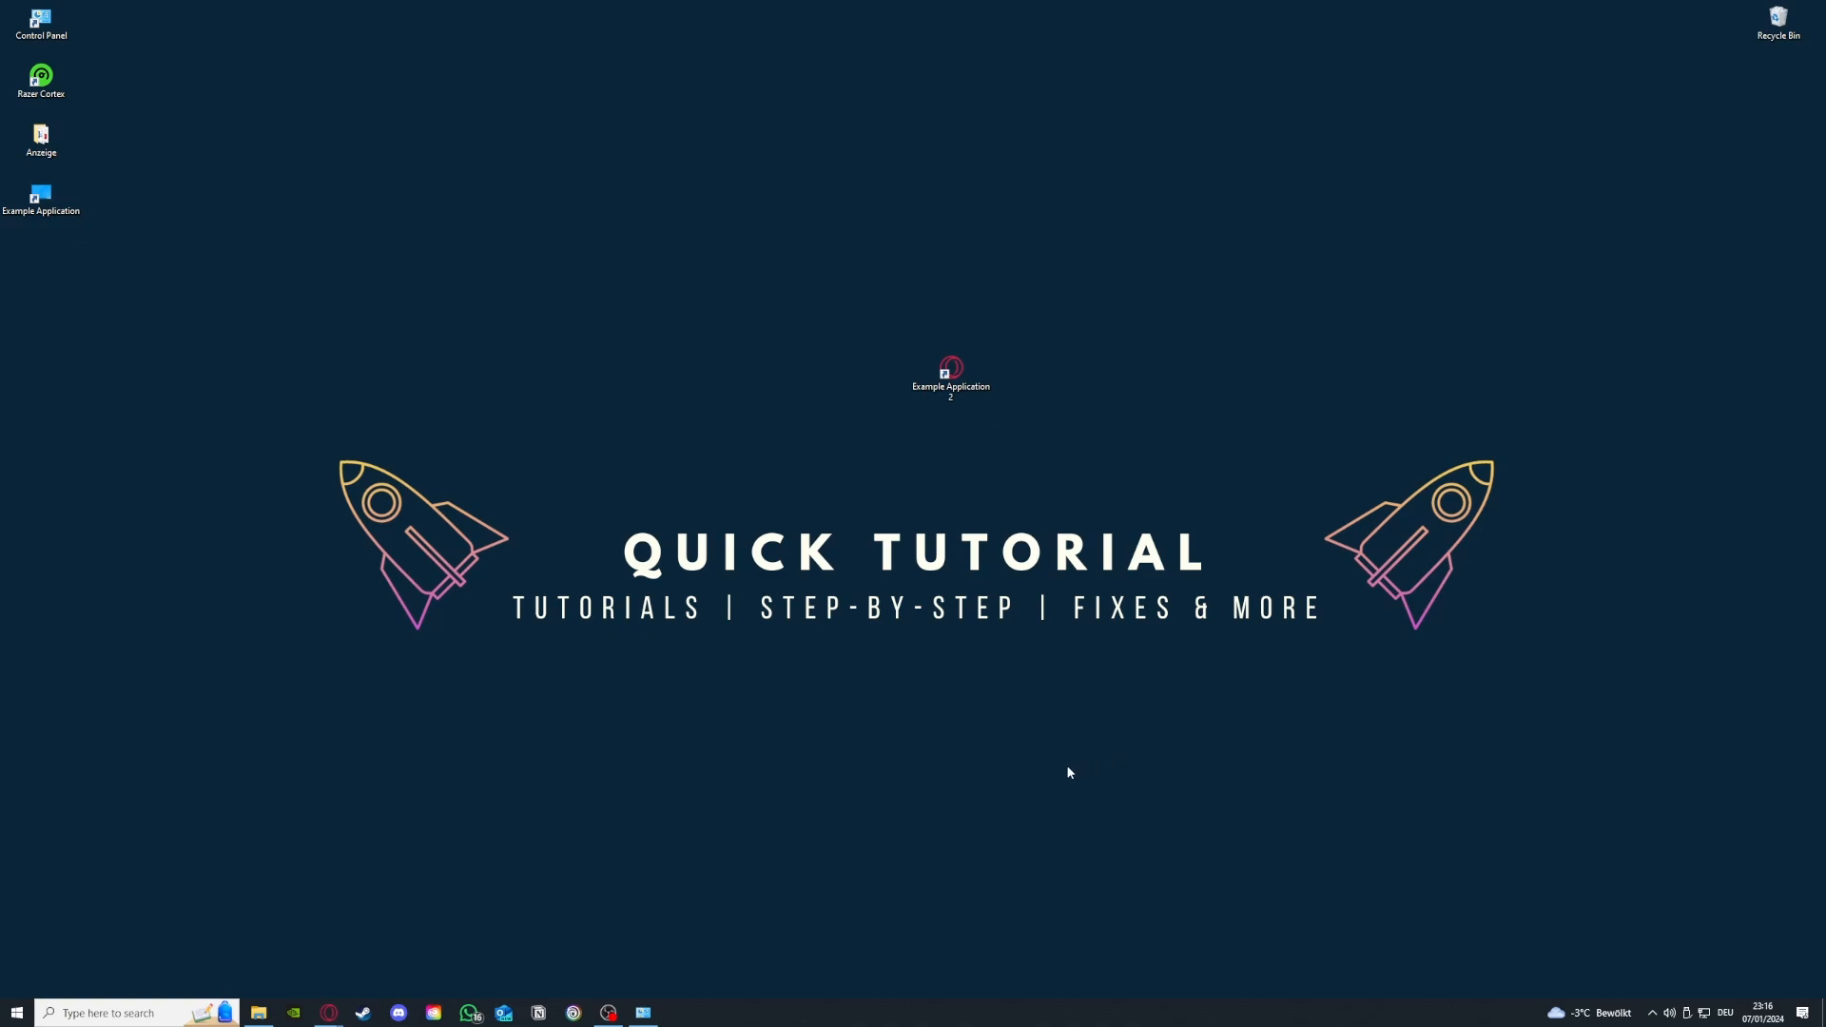
- Reopen Task Manager and enlarge its window to show more processes and all columns
right_click(830, 1023)
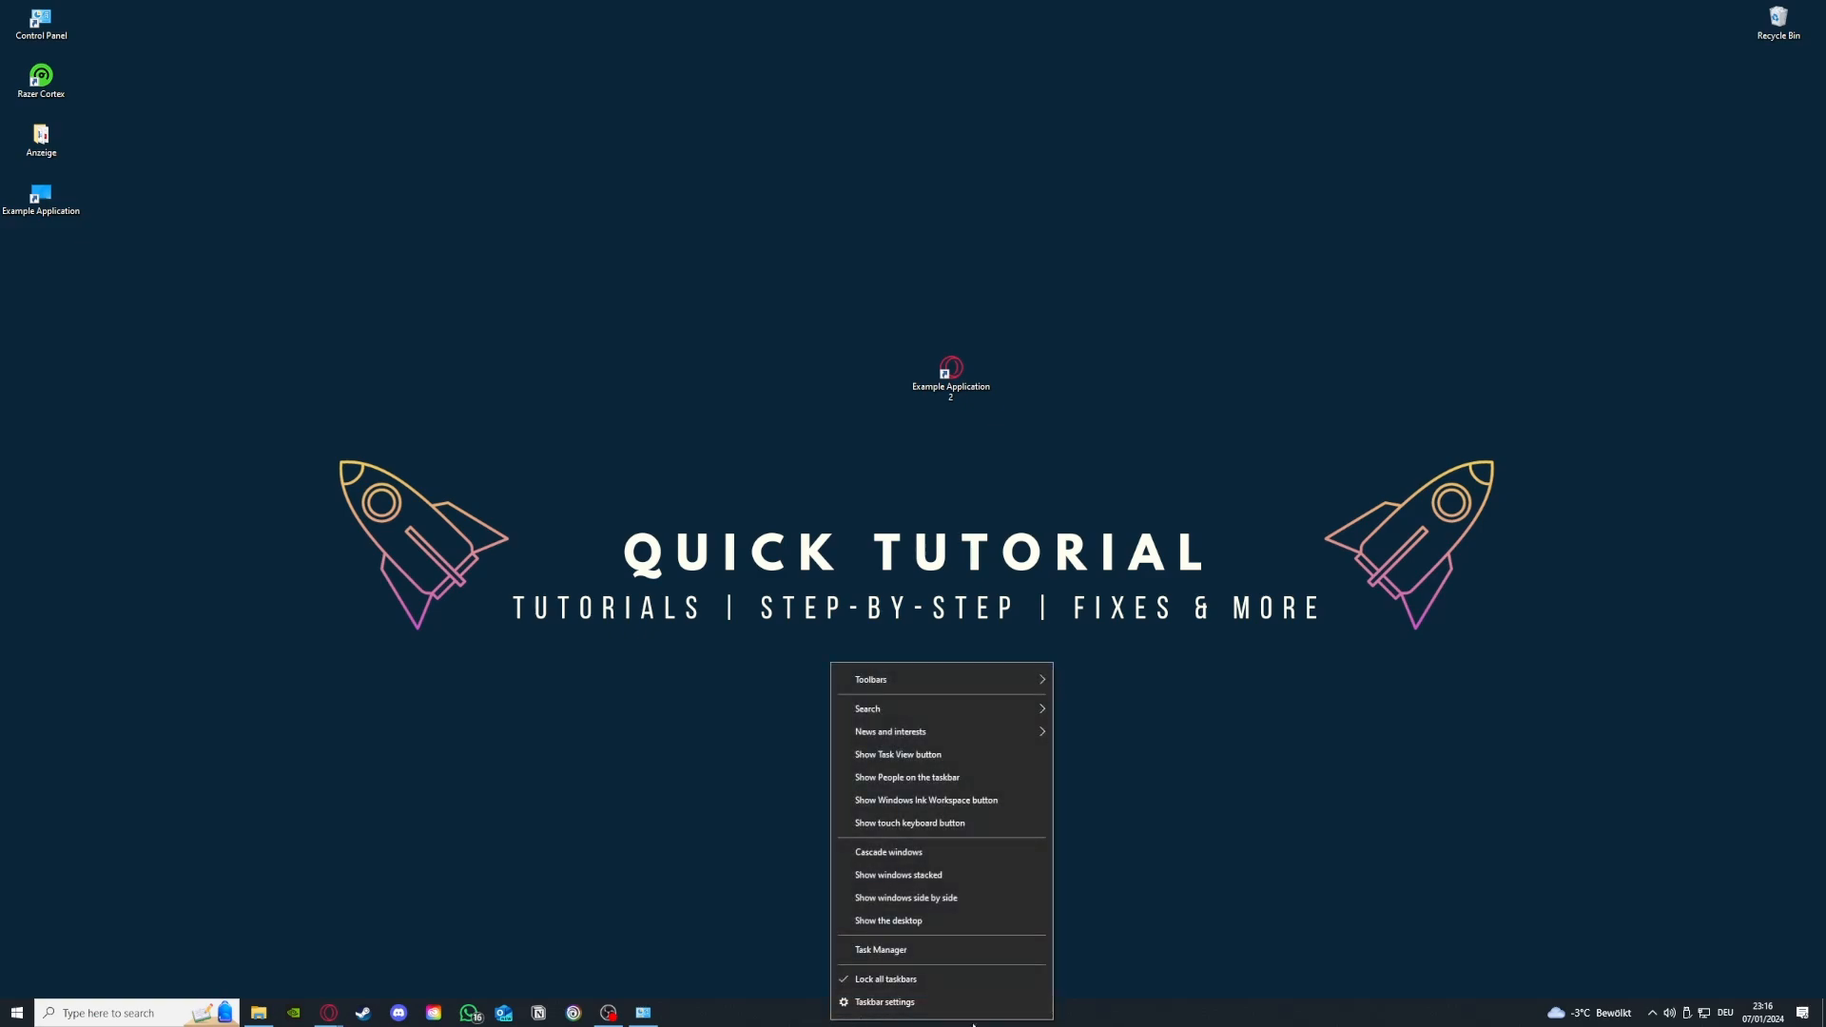
click(892, 951)
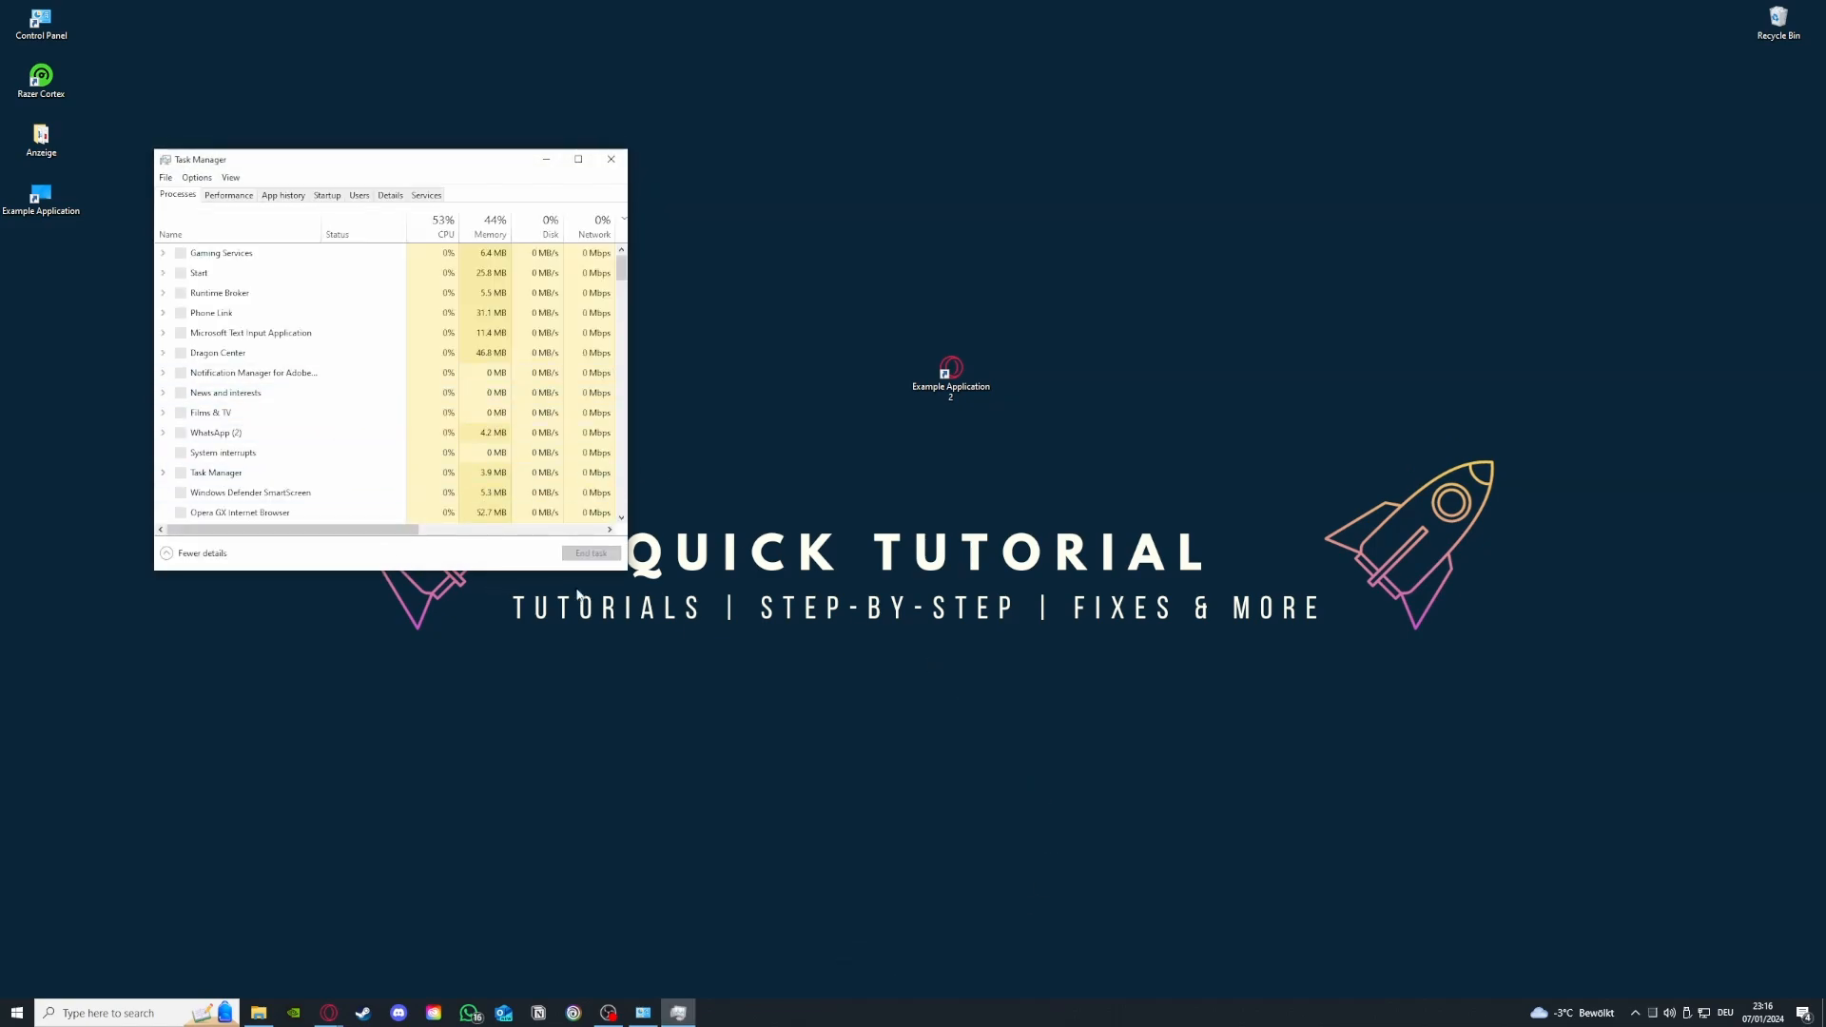
drag(620, 571, 1187, 814)
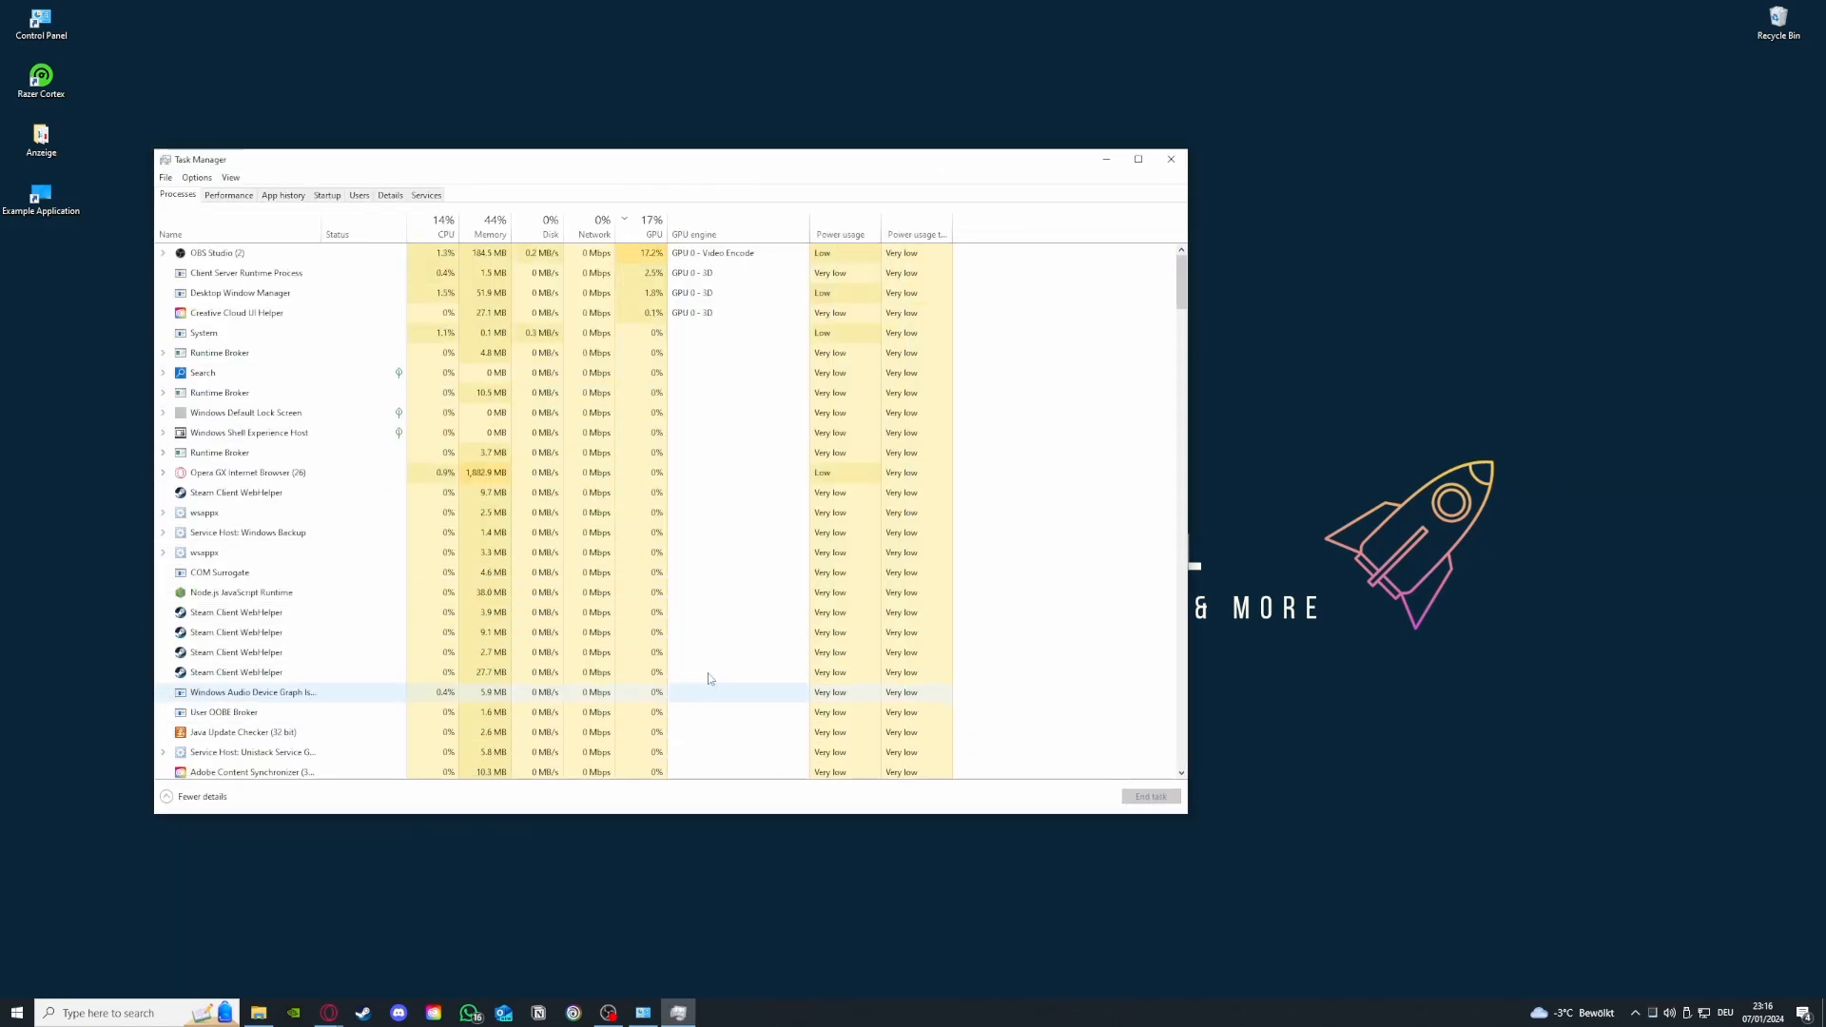
- Point out the Steam Client WebHelper processes by selecting them in the list, and close Task Manager
click(334, 493)
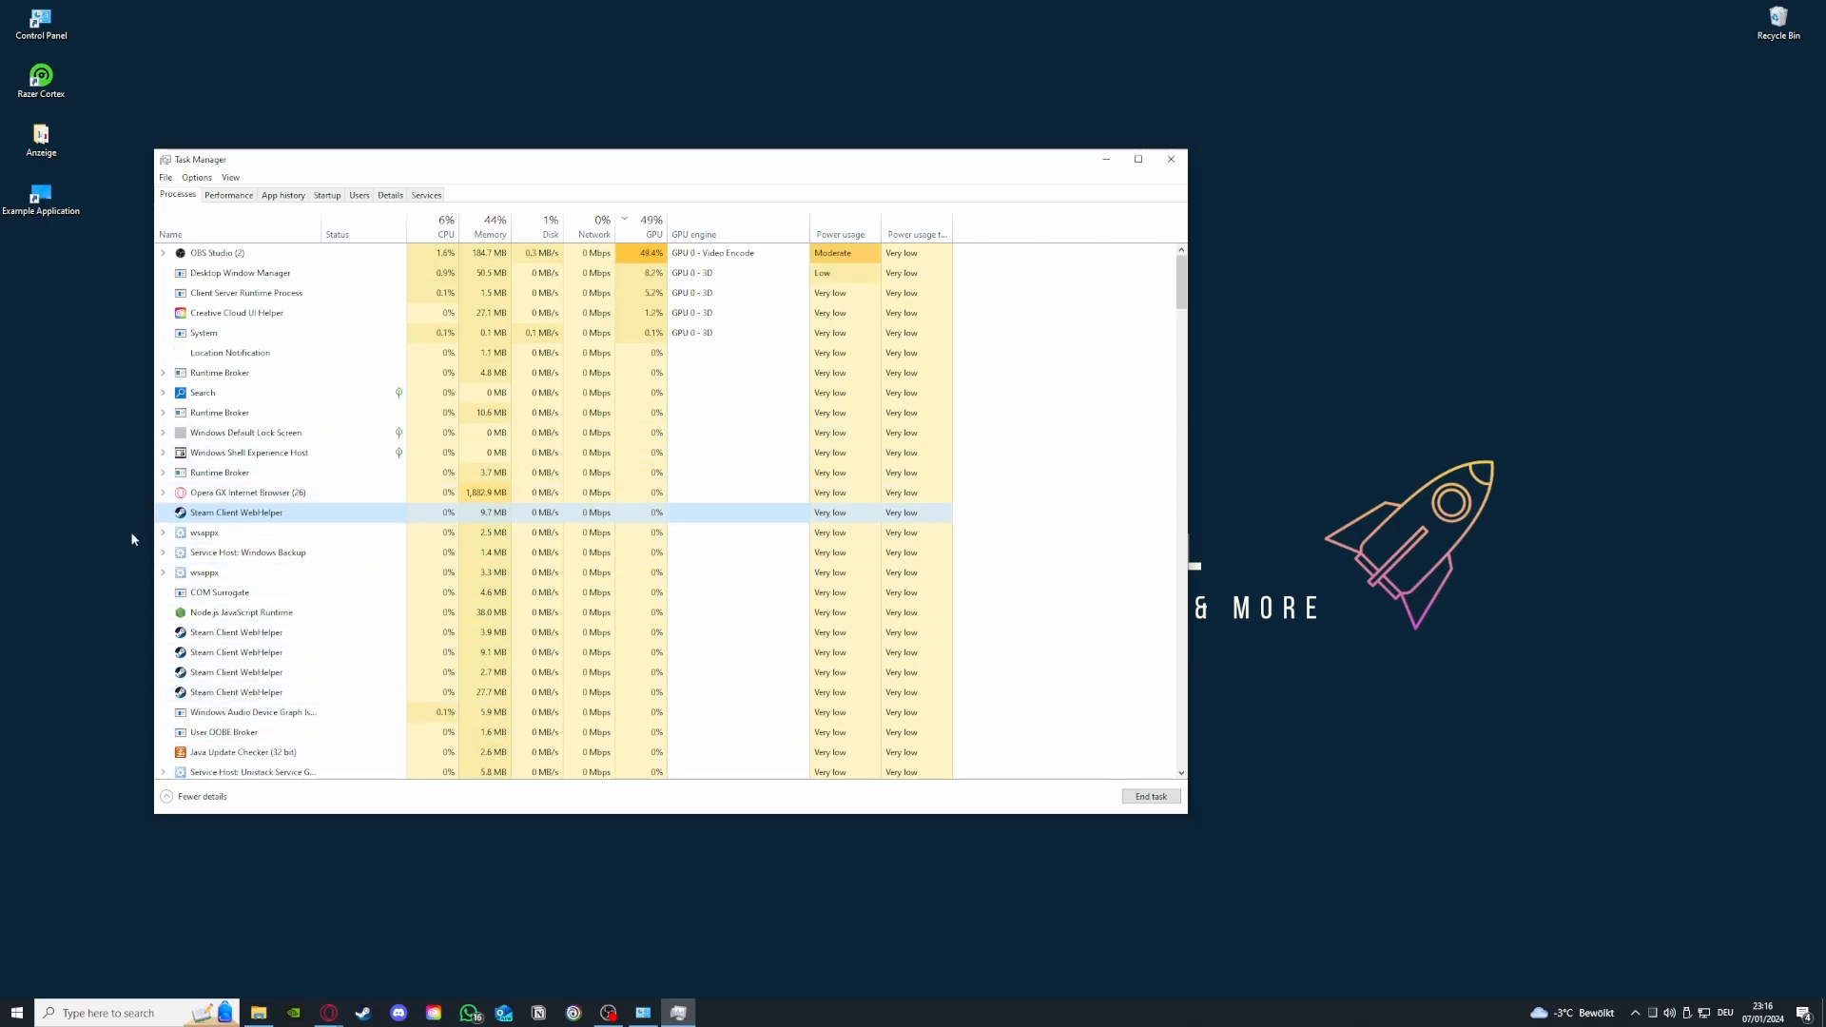
scroll(185, 695, down, 3)
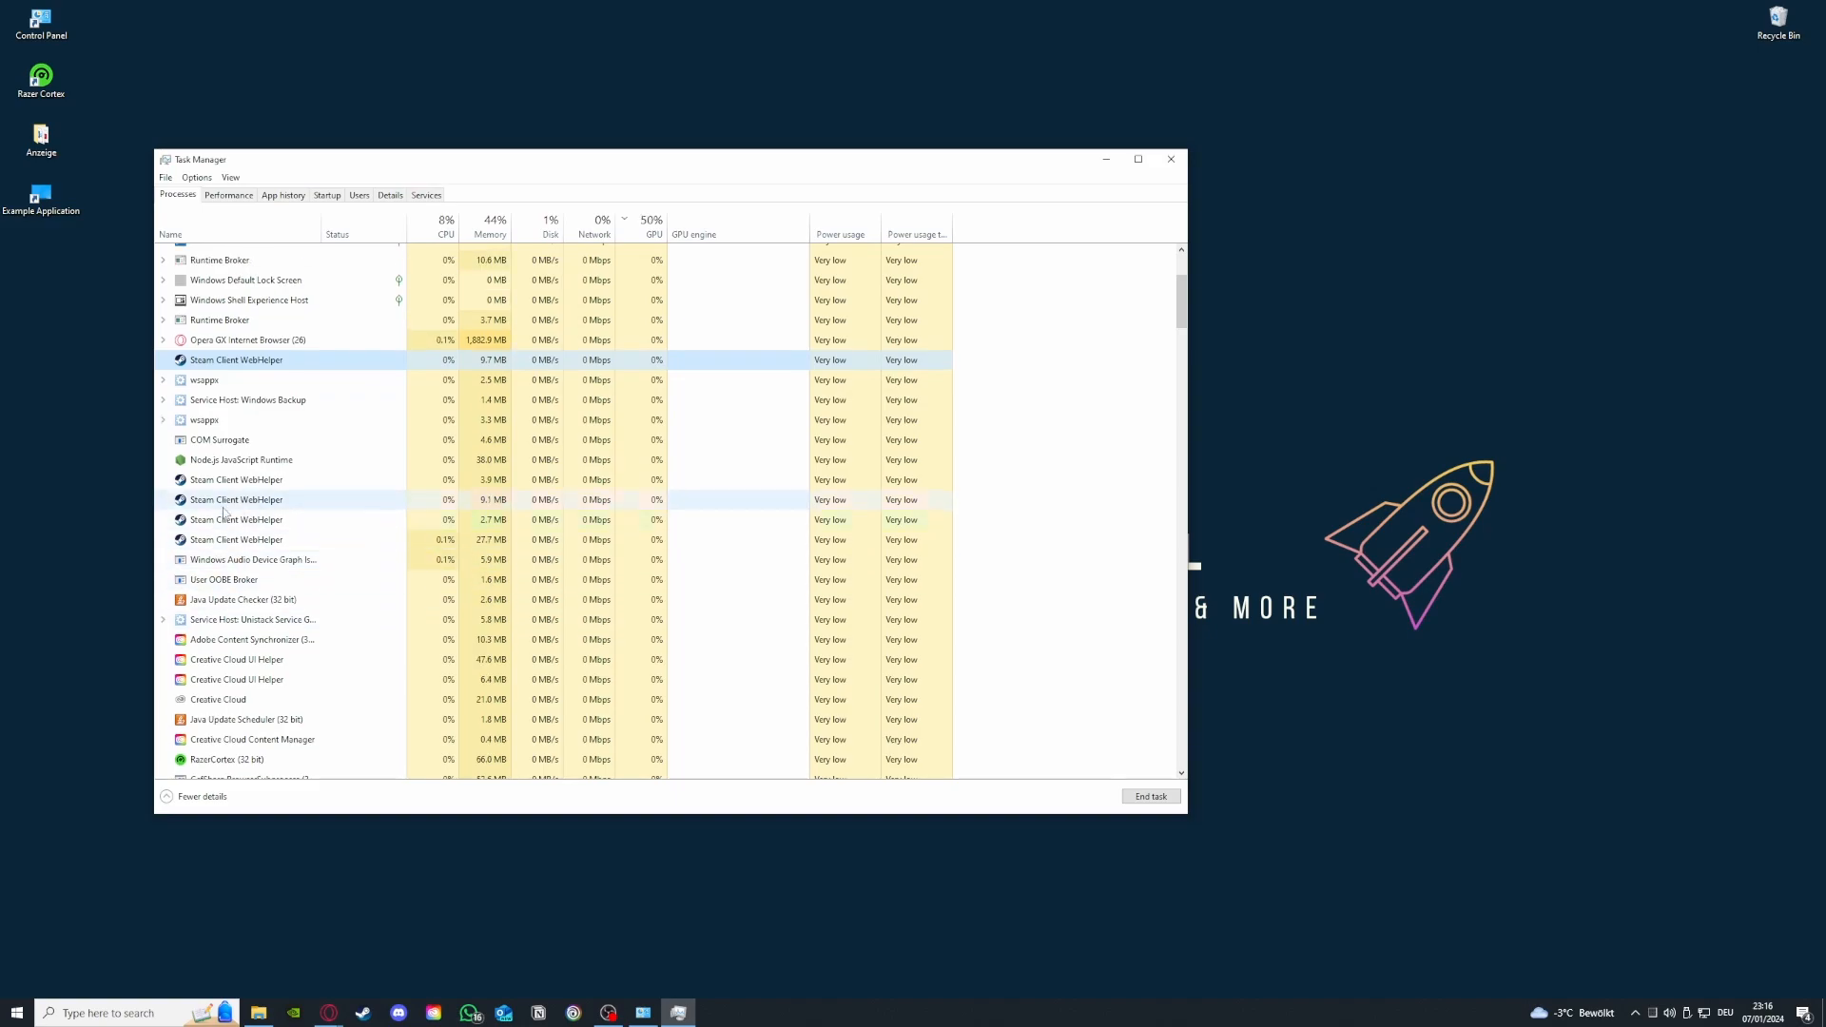
drag(217, 481, 228, 549)
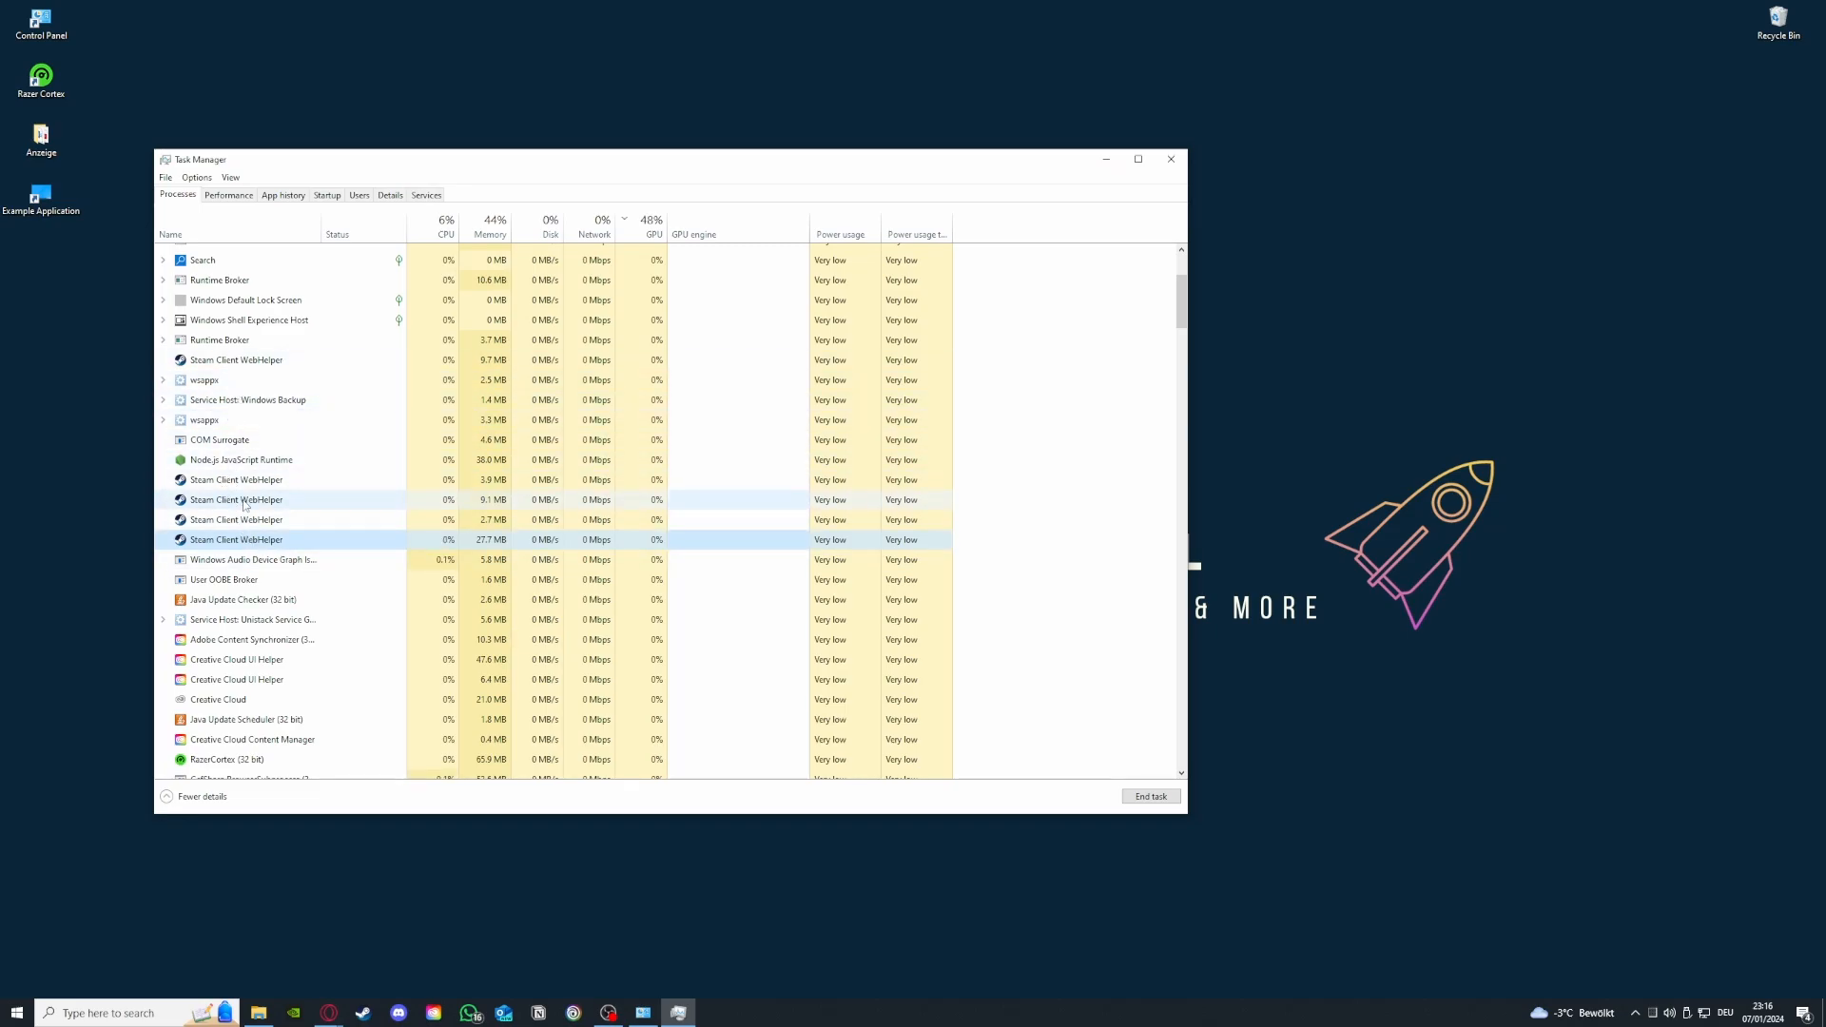
click(1167, 152)
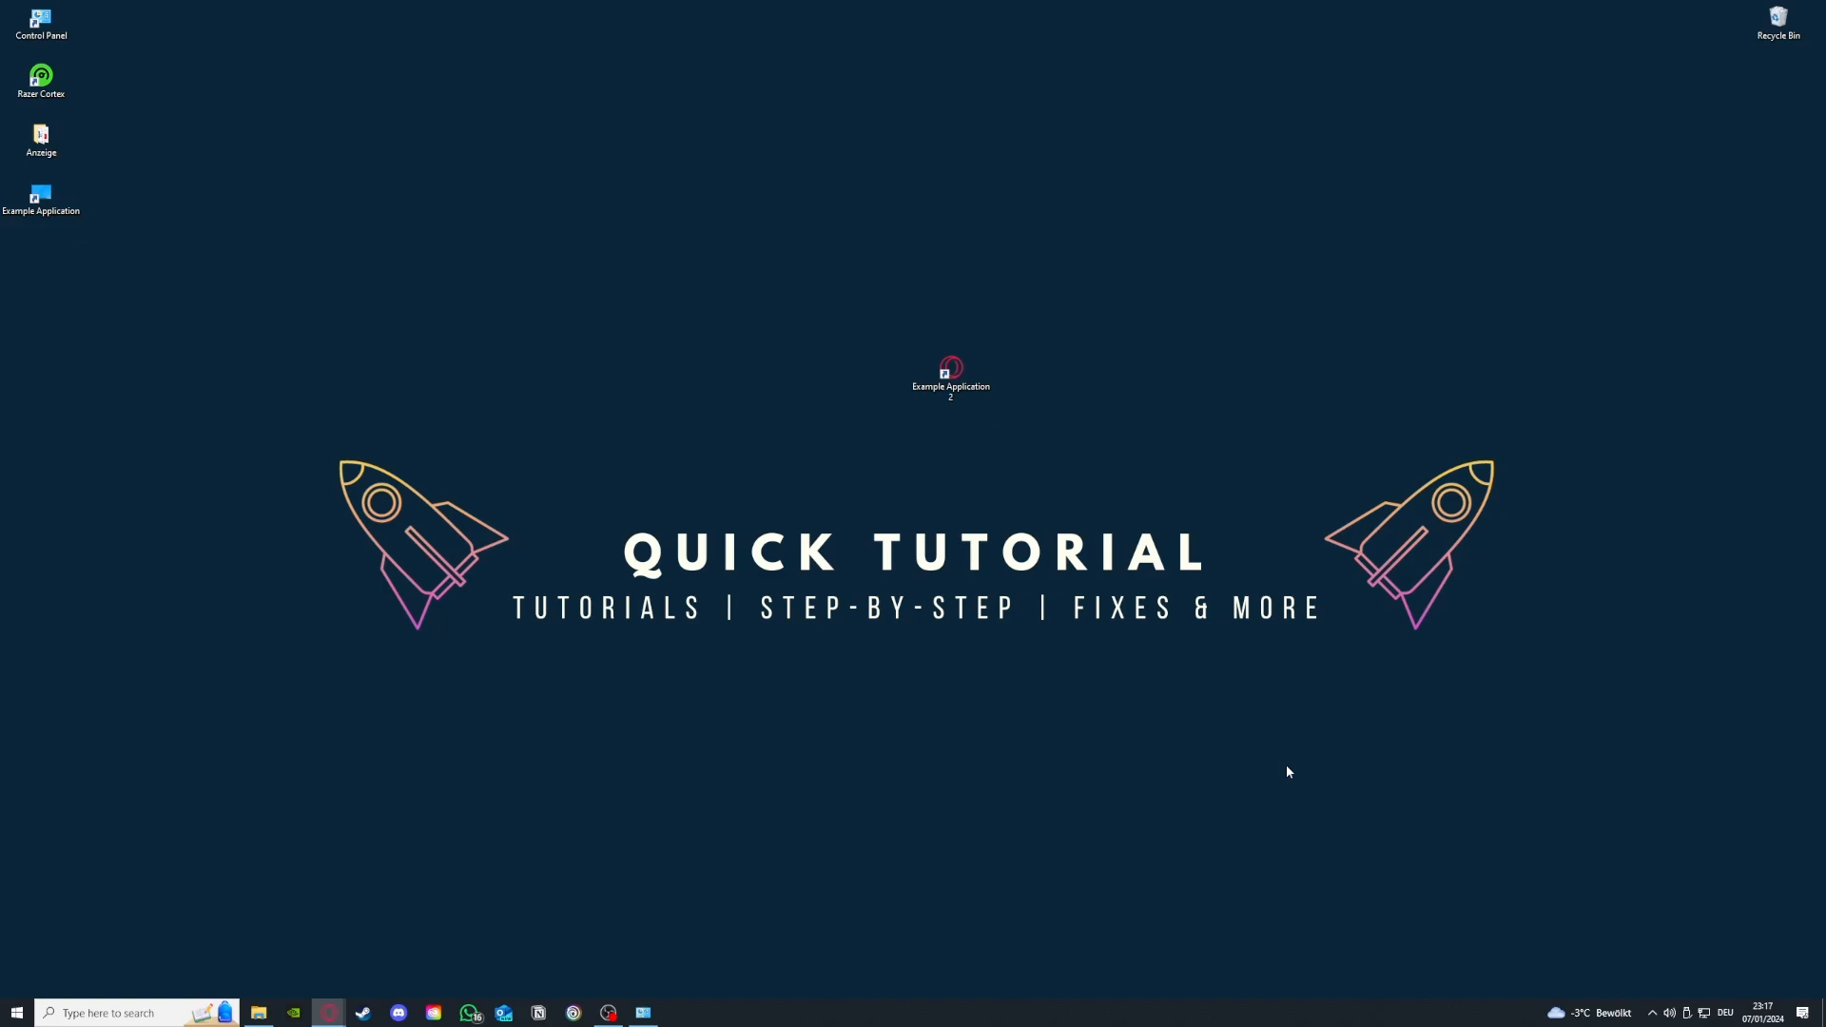
- Switch to Control Panel's System and Security page, open Administrative Tools and place its window beside Control Panel
click(643, 1013)
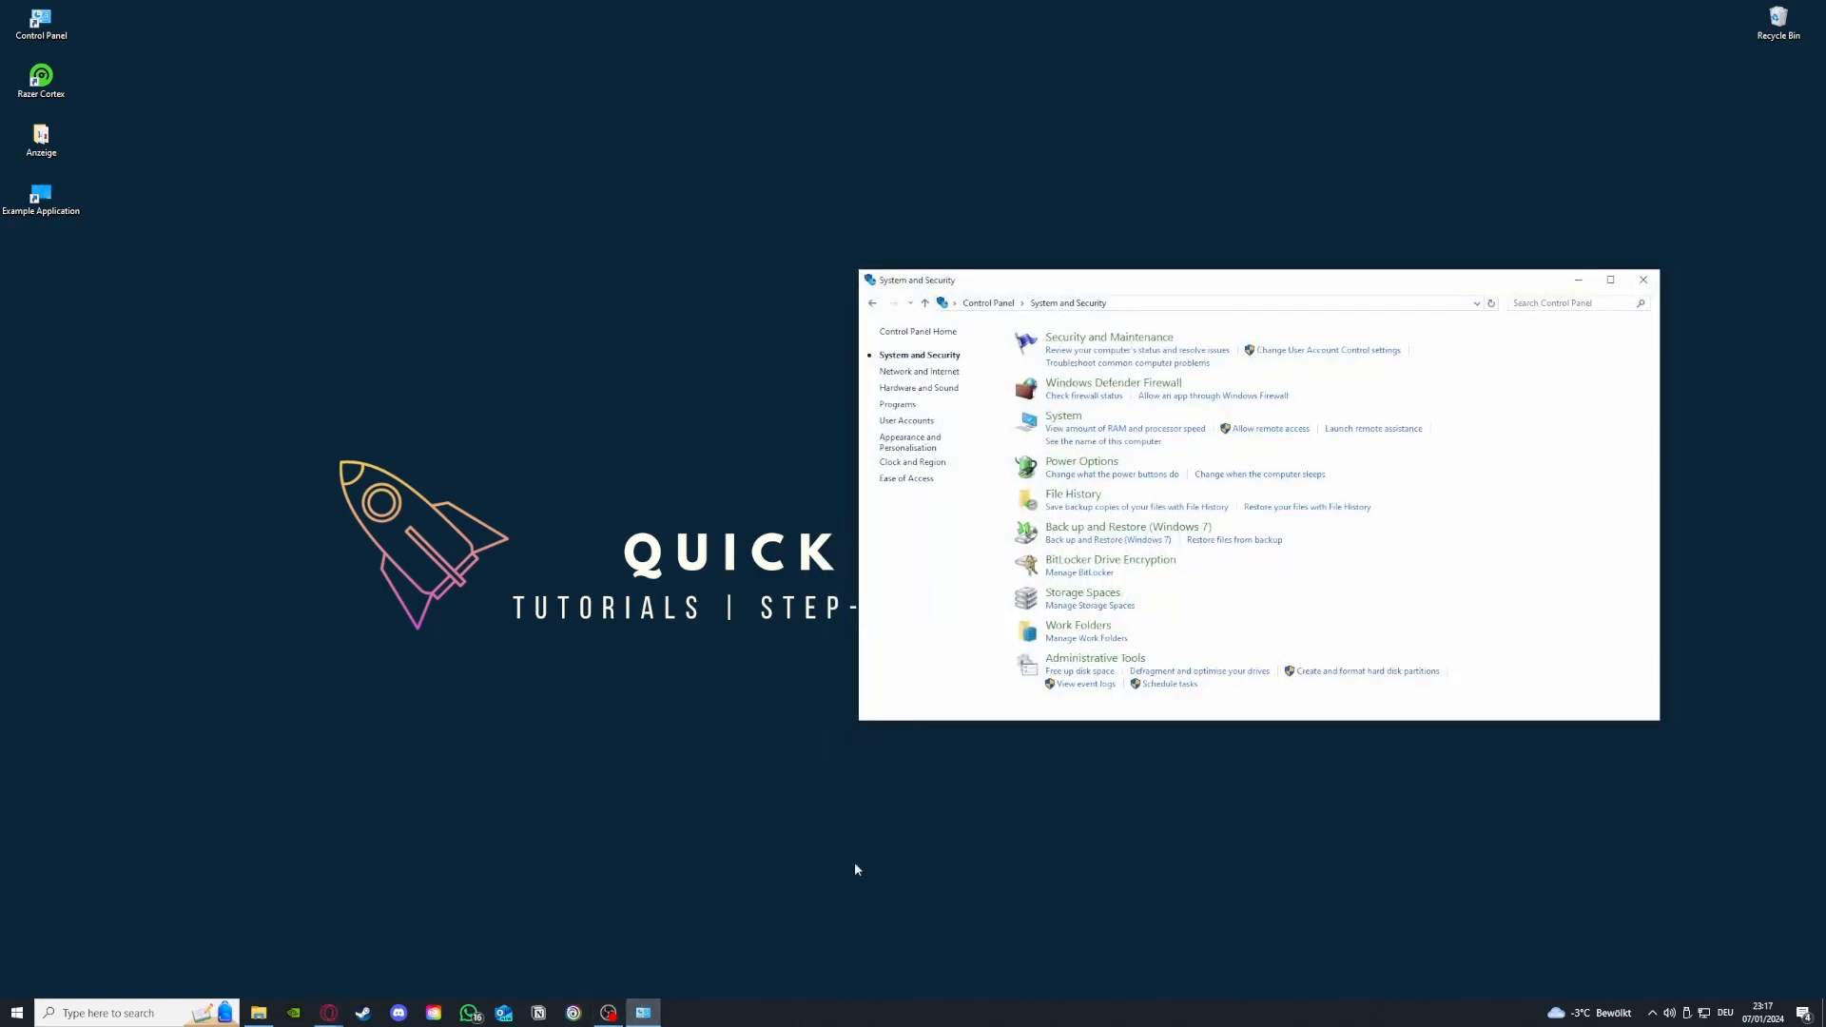
mouse_move(1085, 666)
mouse_down()
mouse_move(942, 656)
mouse_move(837, 680)
mouse_move(1056, 666)
mouse_up()
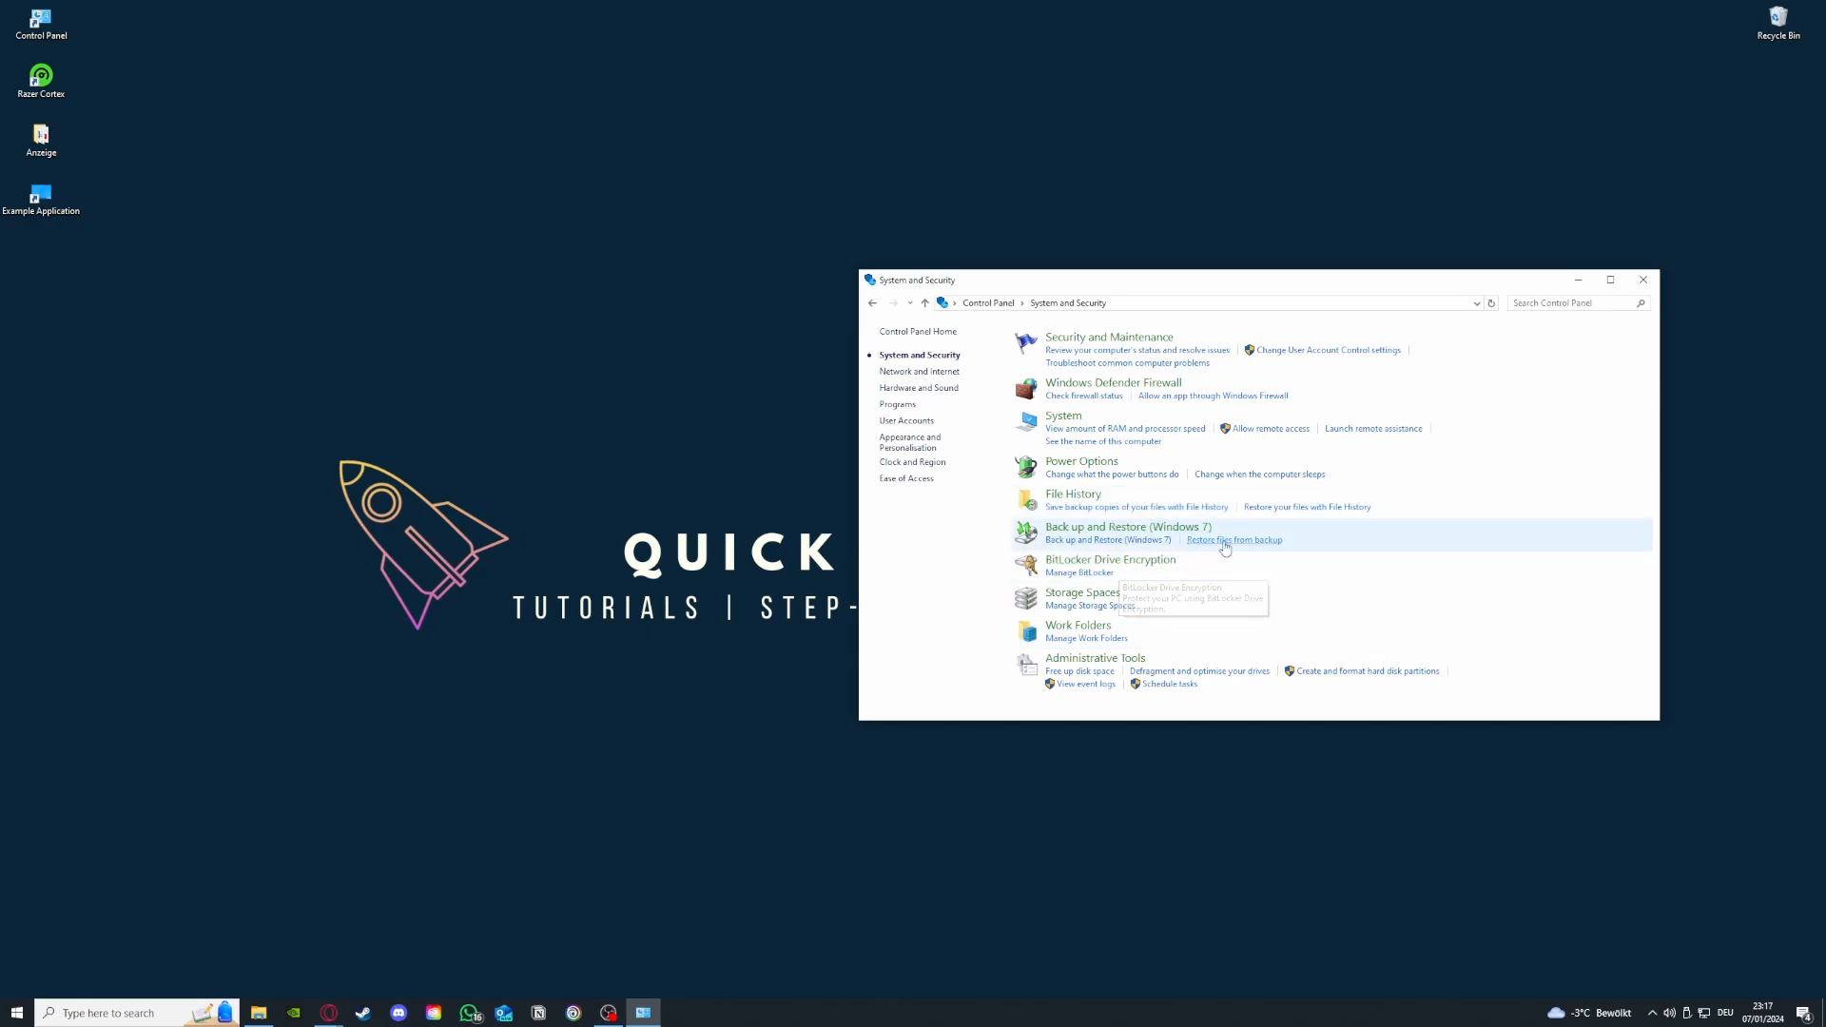
click(1131, 660)
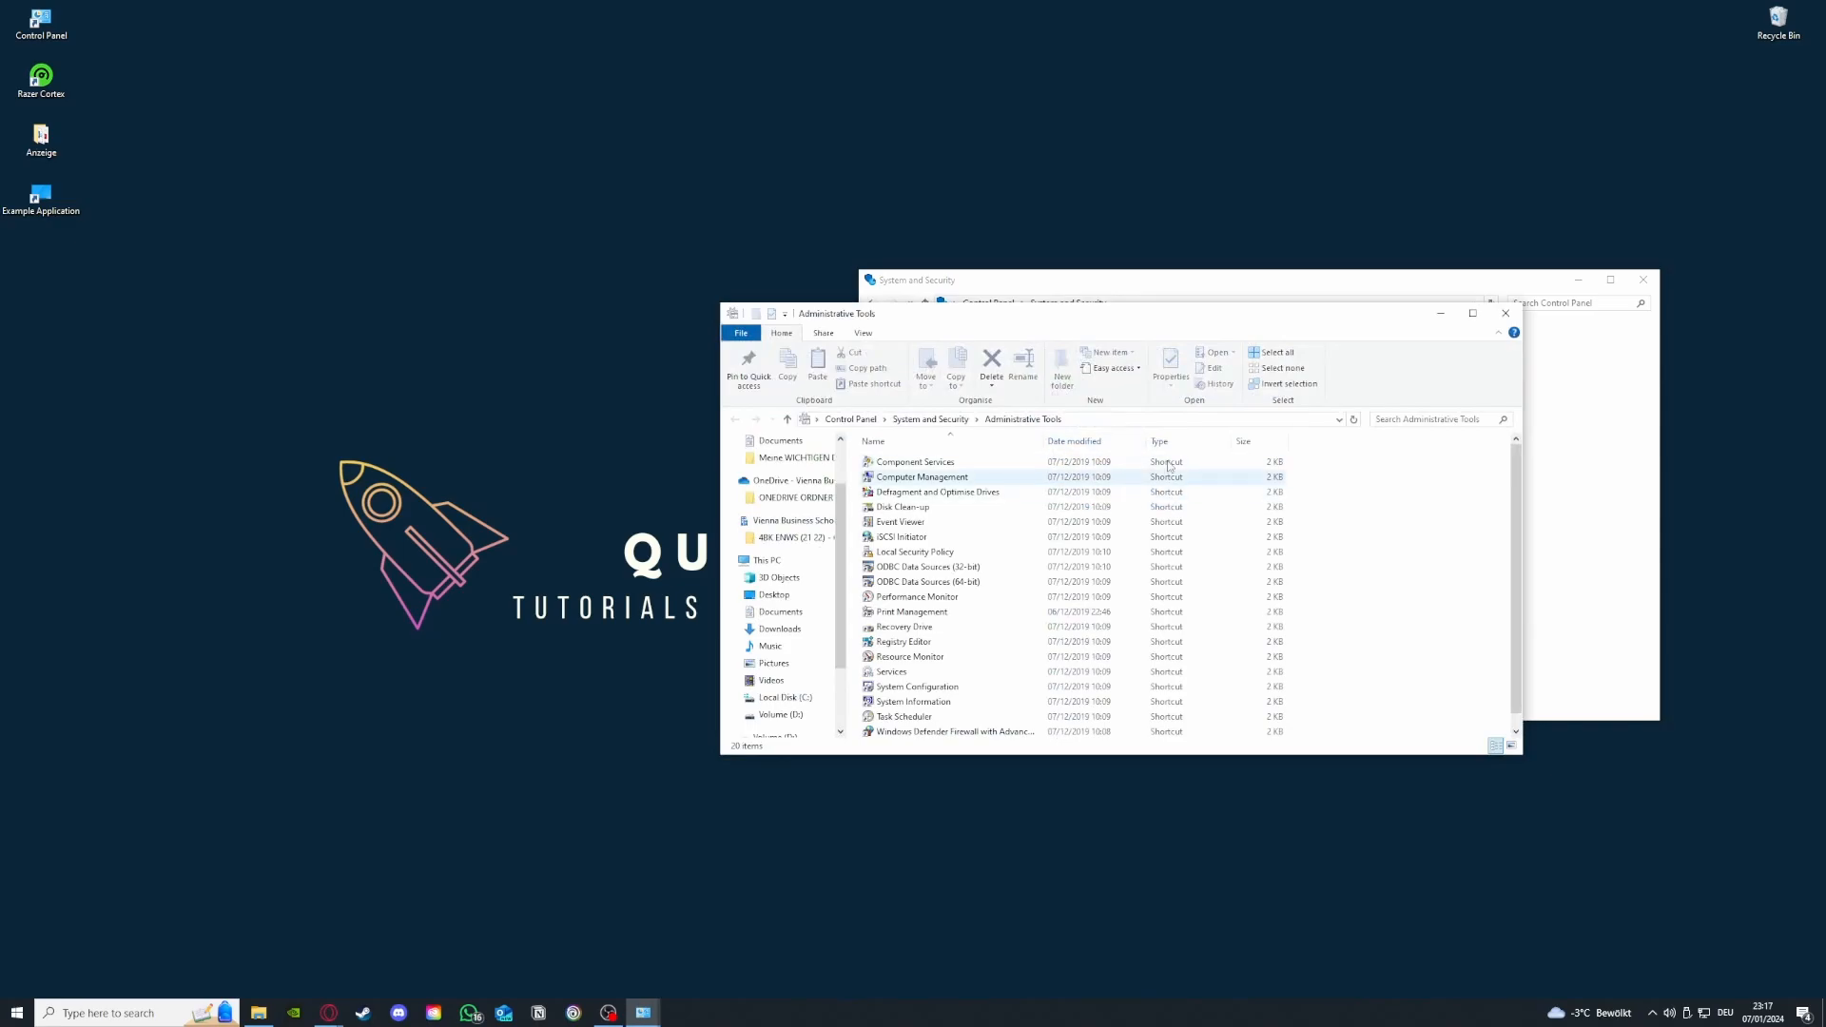
drag(1132, 314, 452, 206)
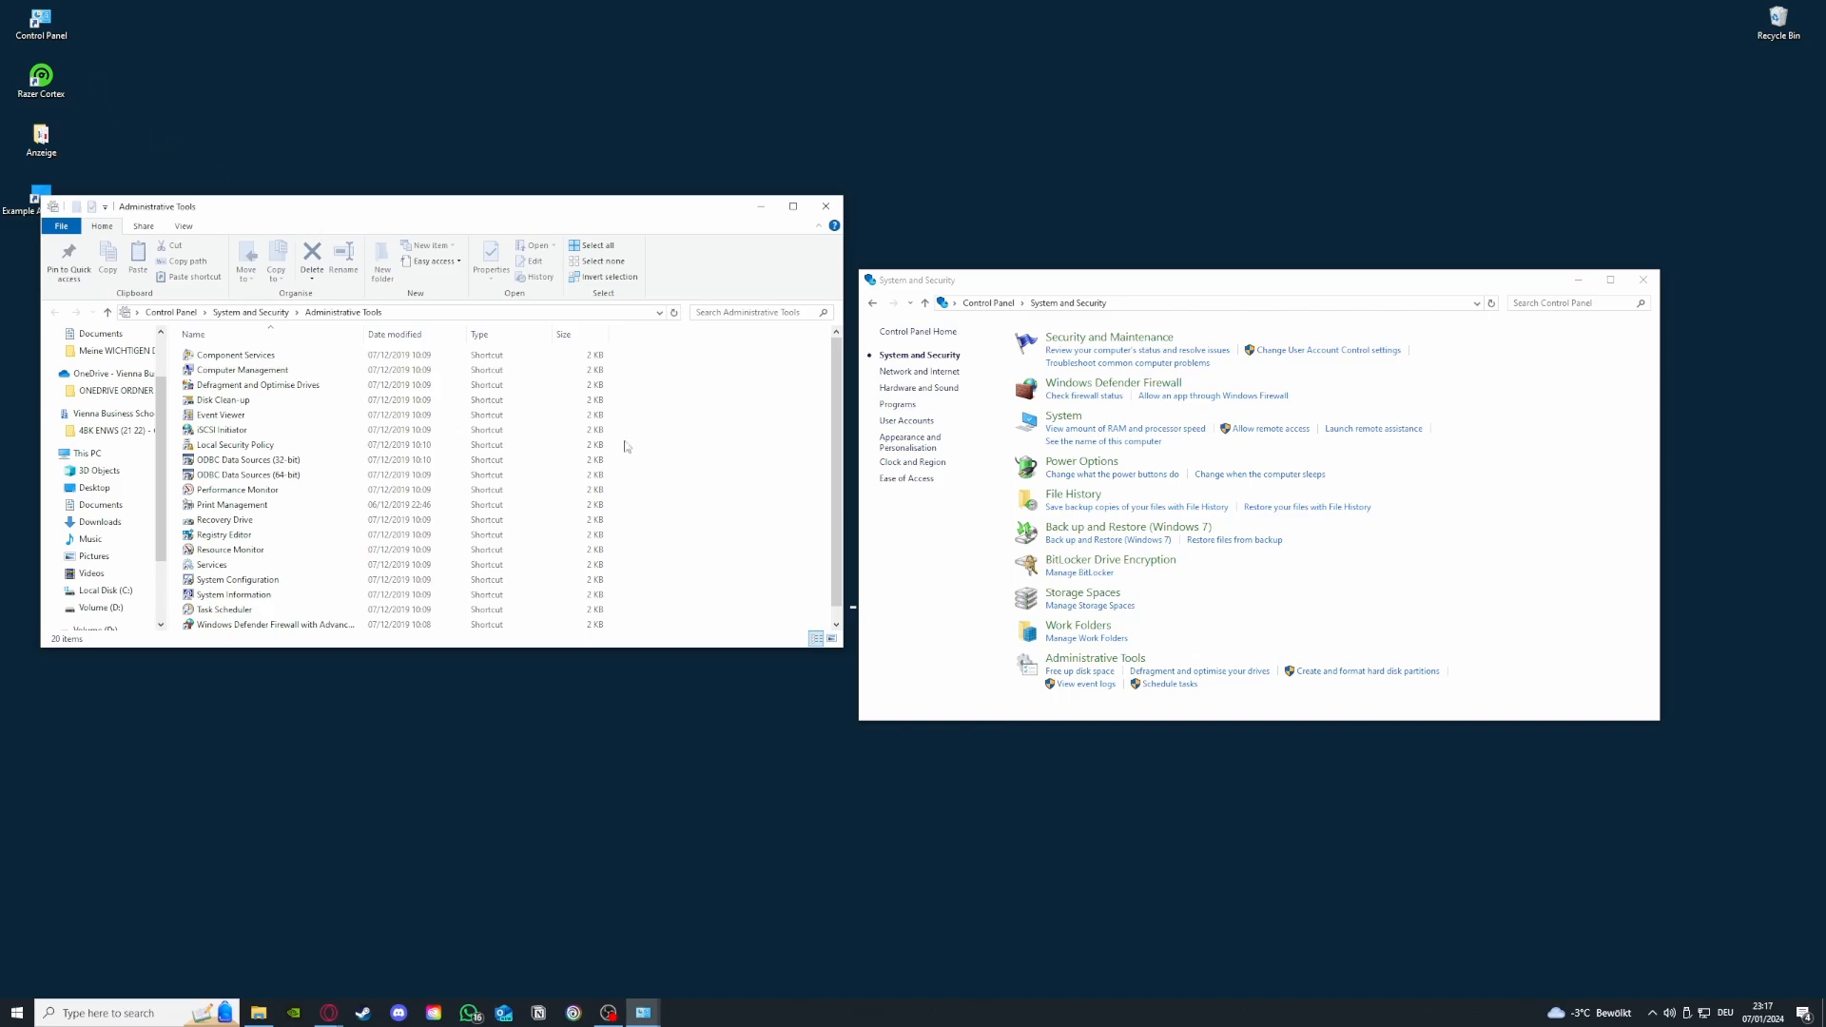
- Open Disk Clean-up from the administrative tools, view the drives it offers, and close it along with both Control Panel windows
click(147, 1014)
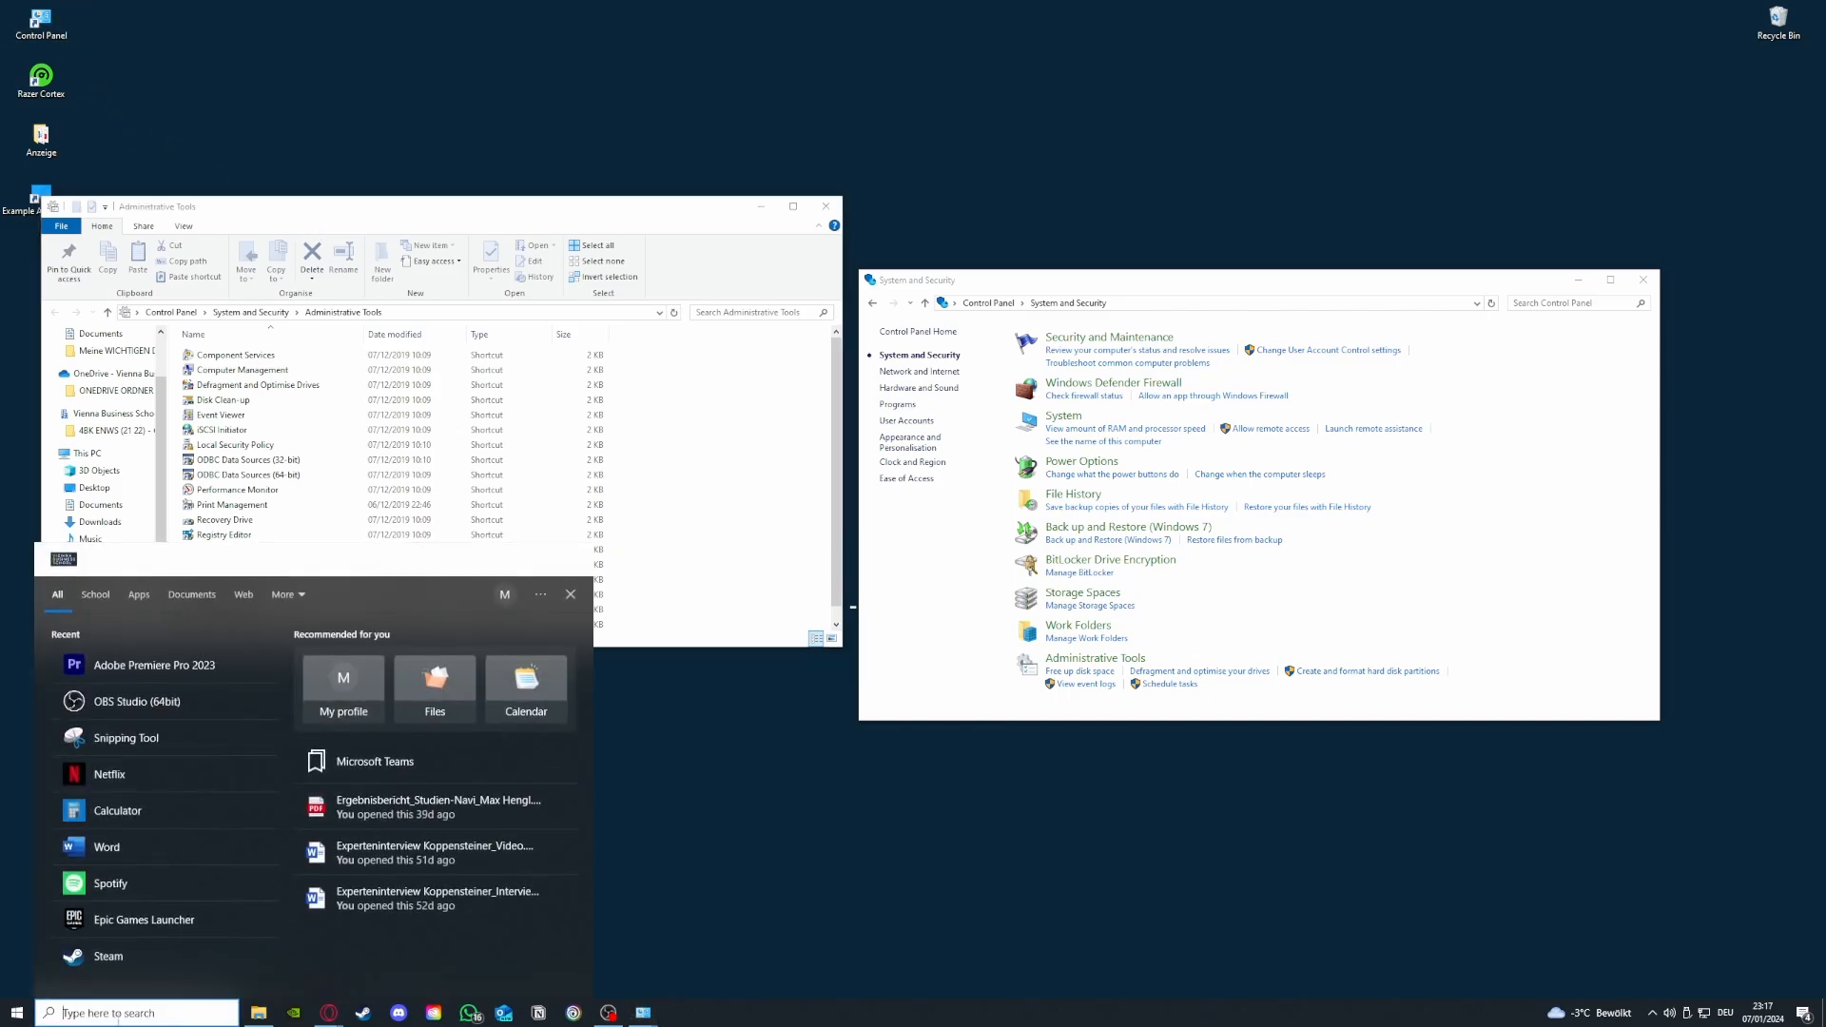
key(Escape)
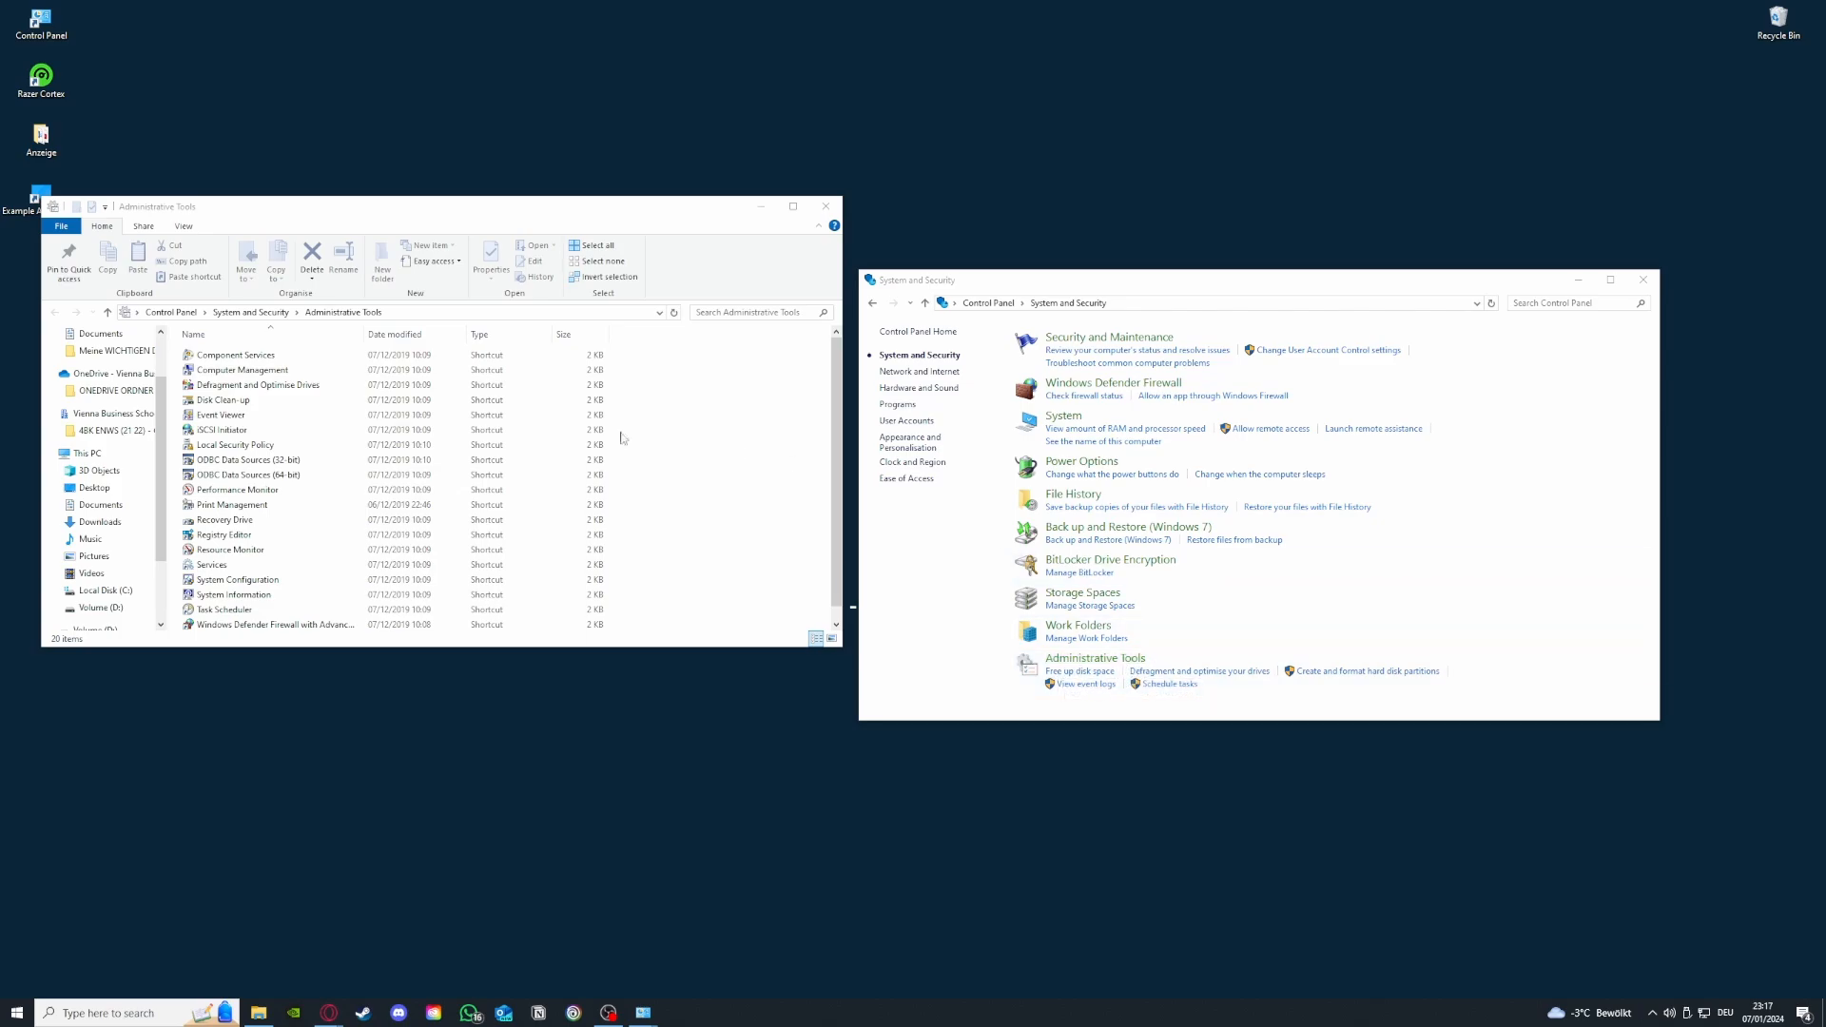
double_click(226, 400)
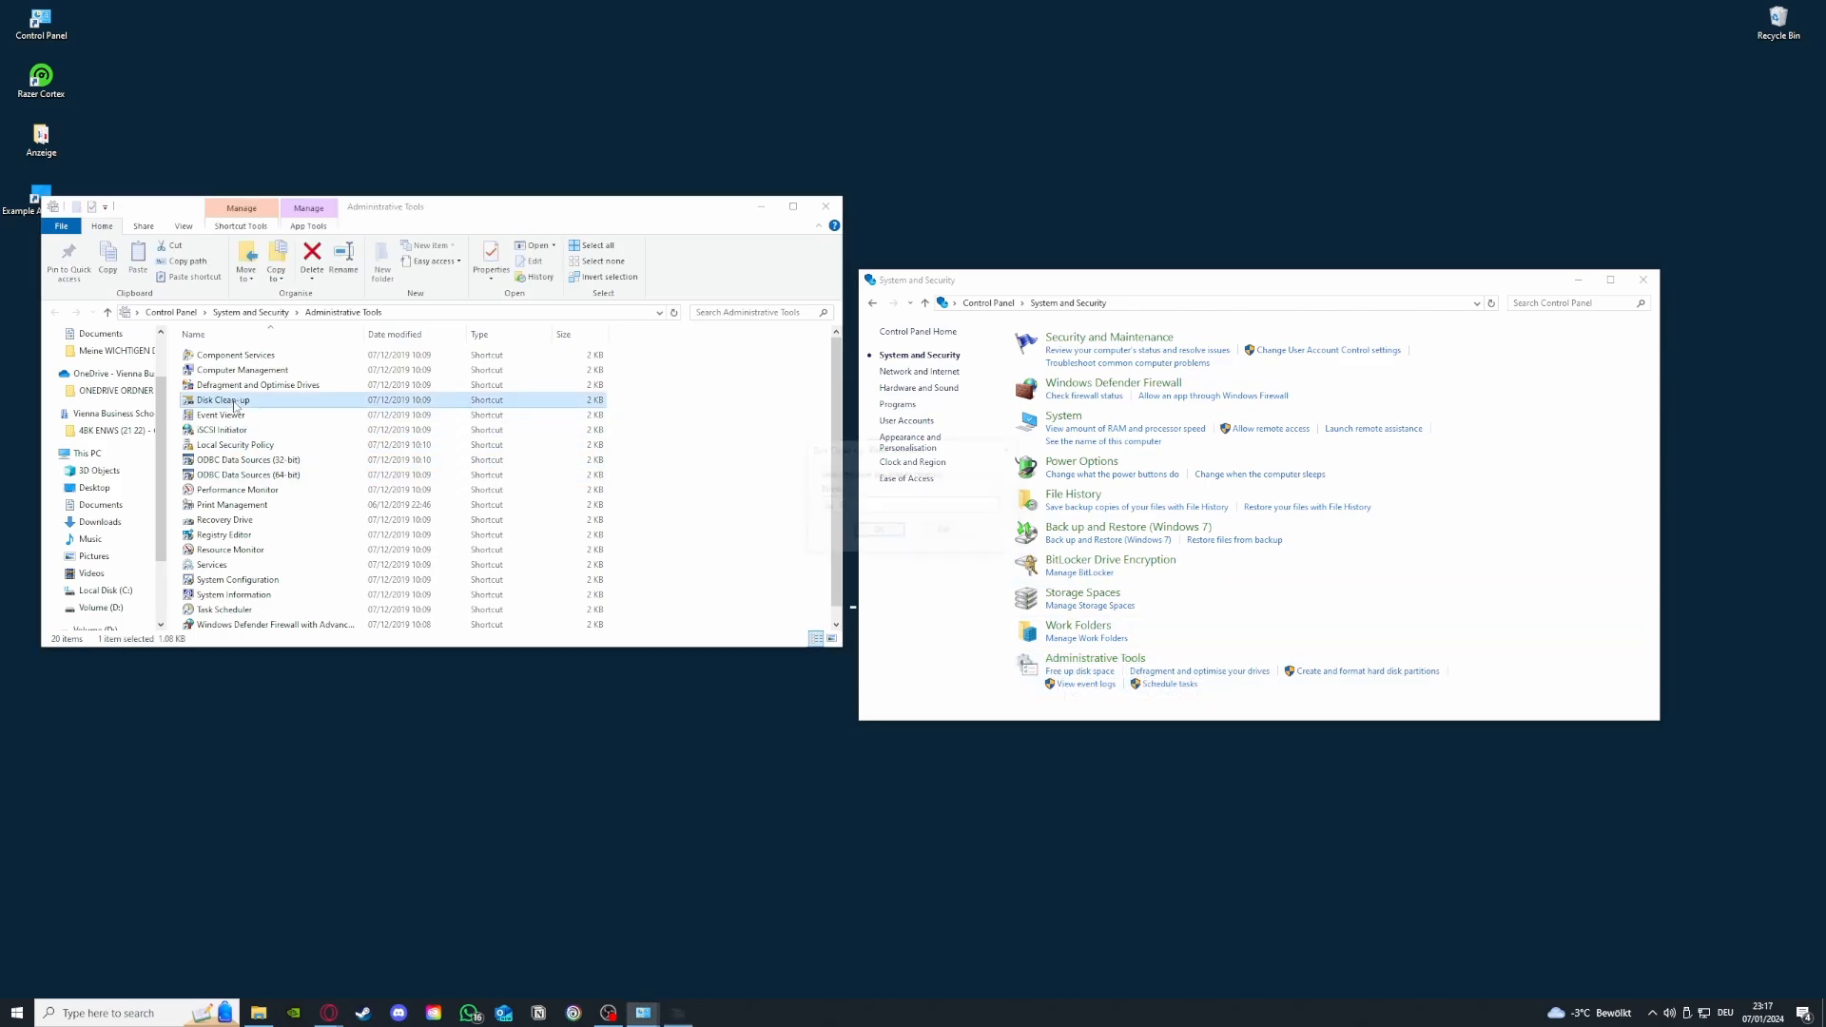
click(909, 510)
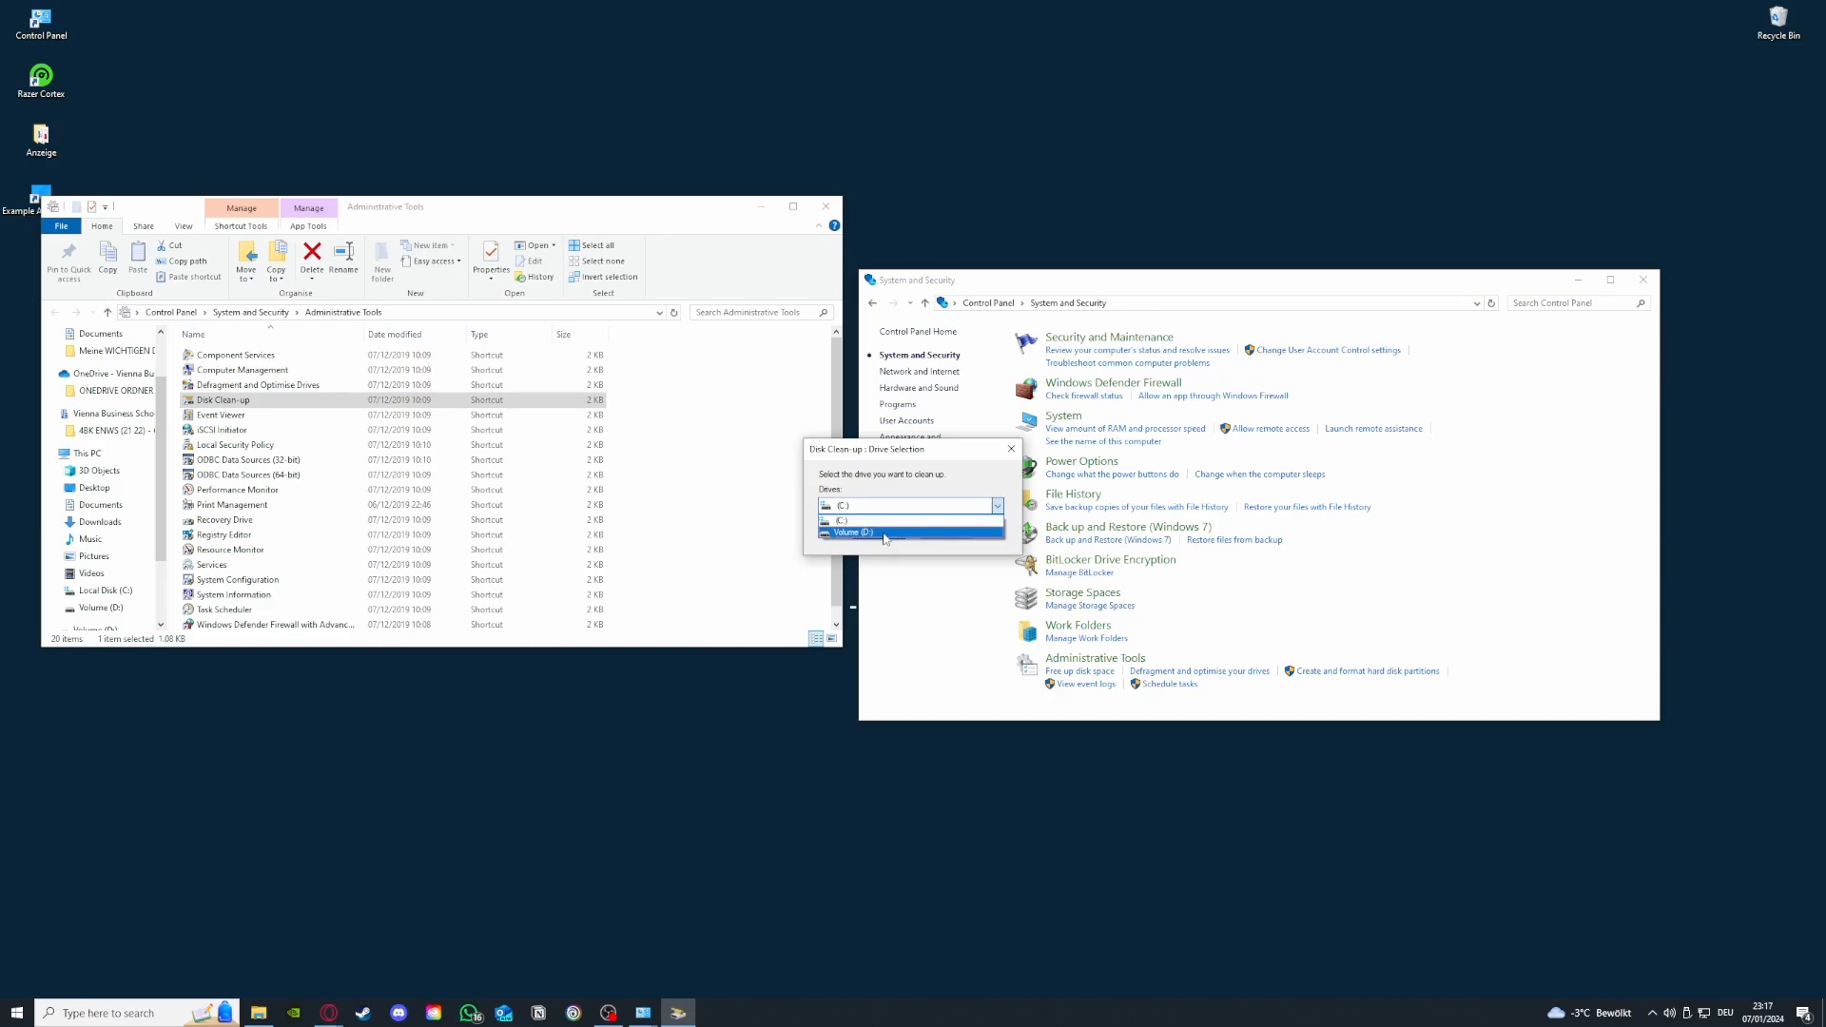
click(948, 485)
click(1011, 449)
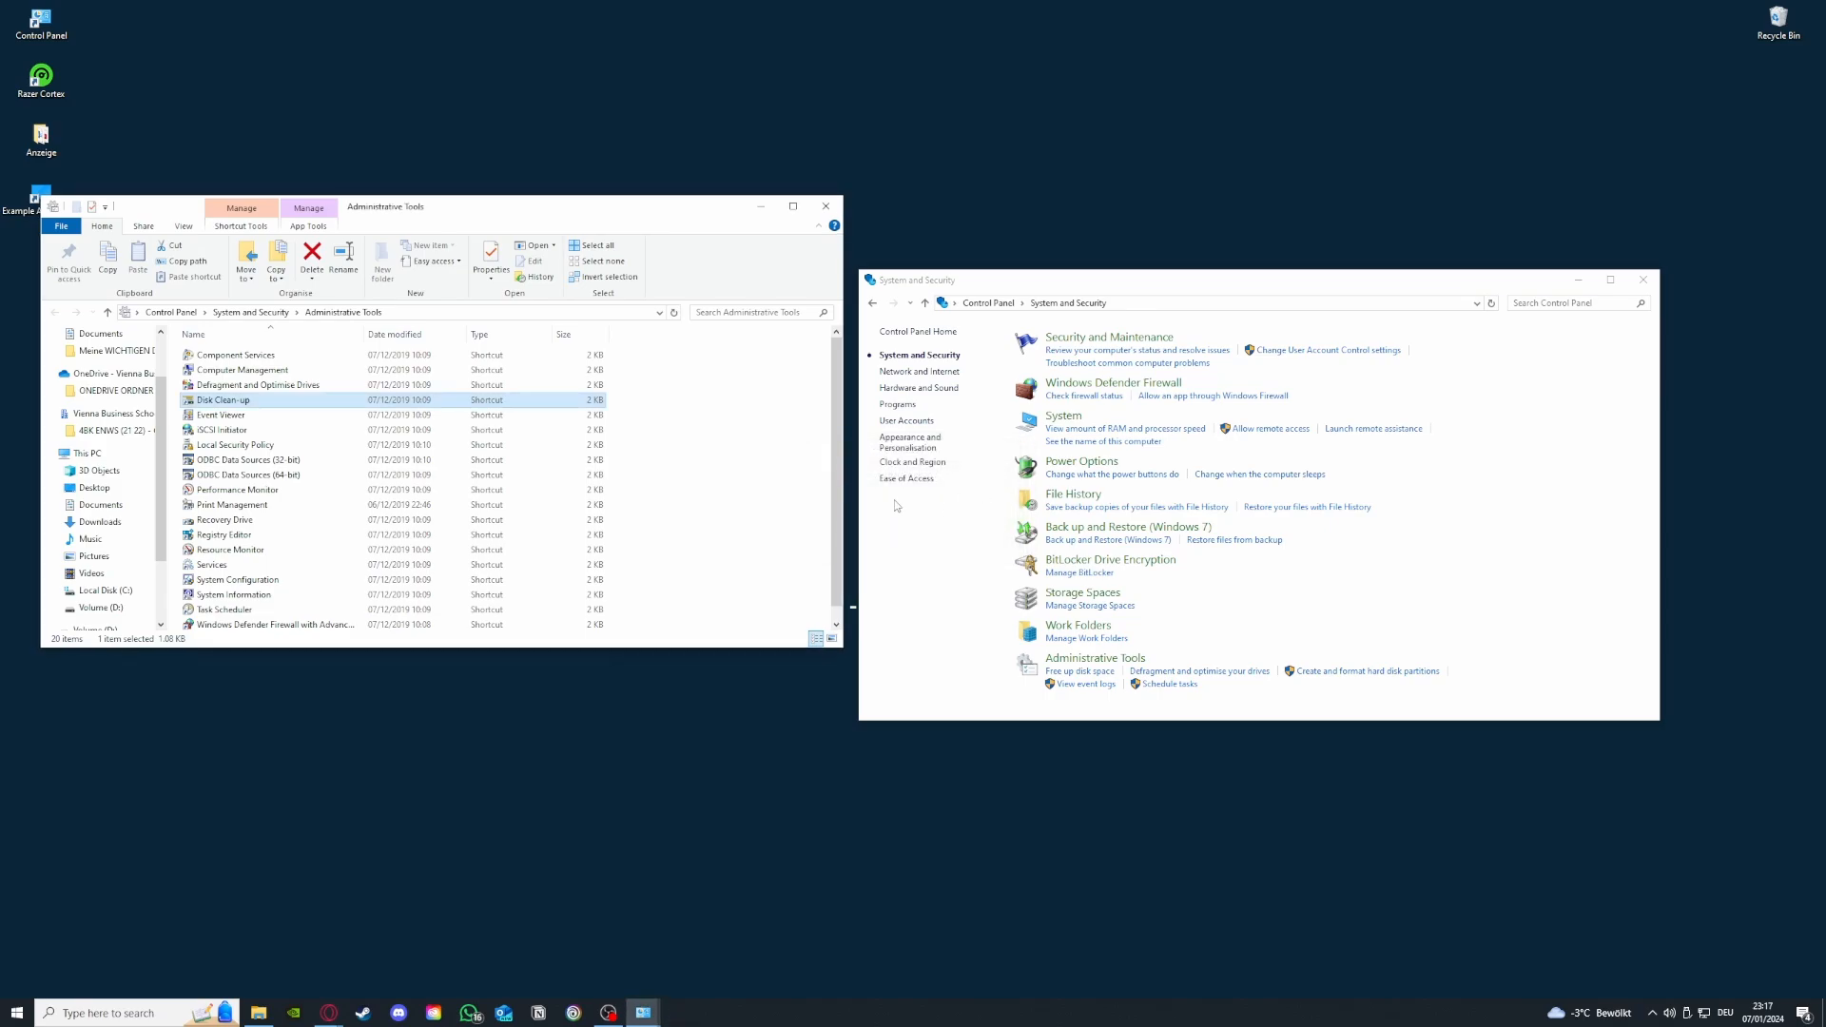
click(826, 206)
click(1643, 279)
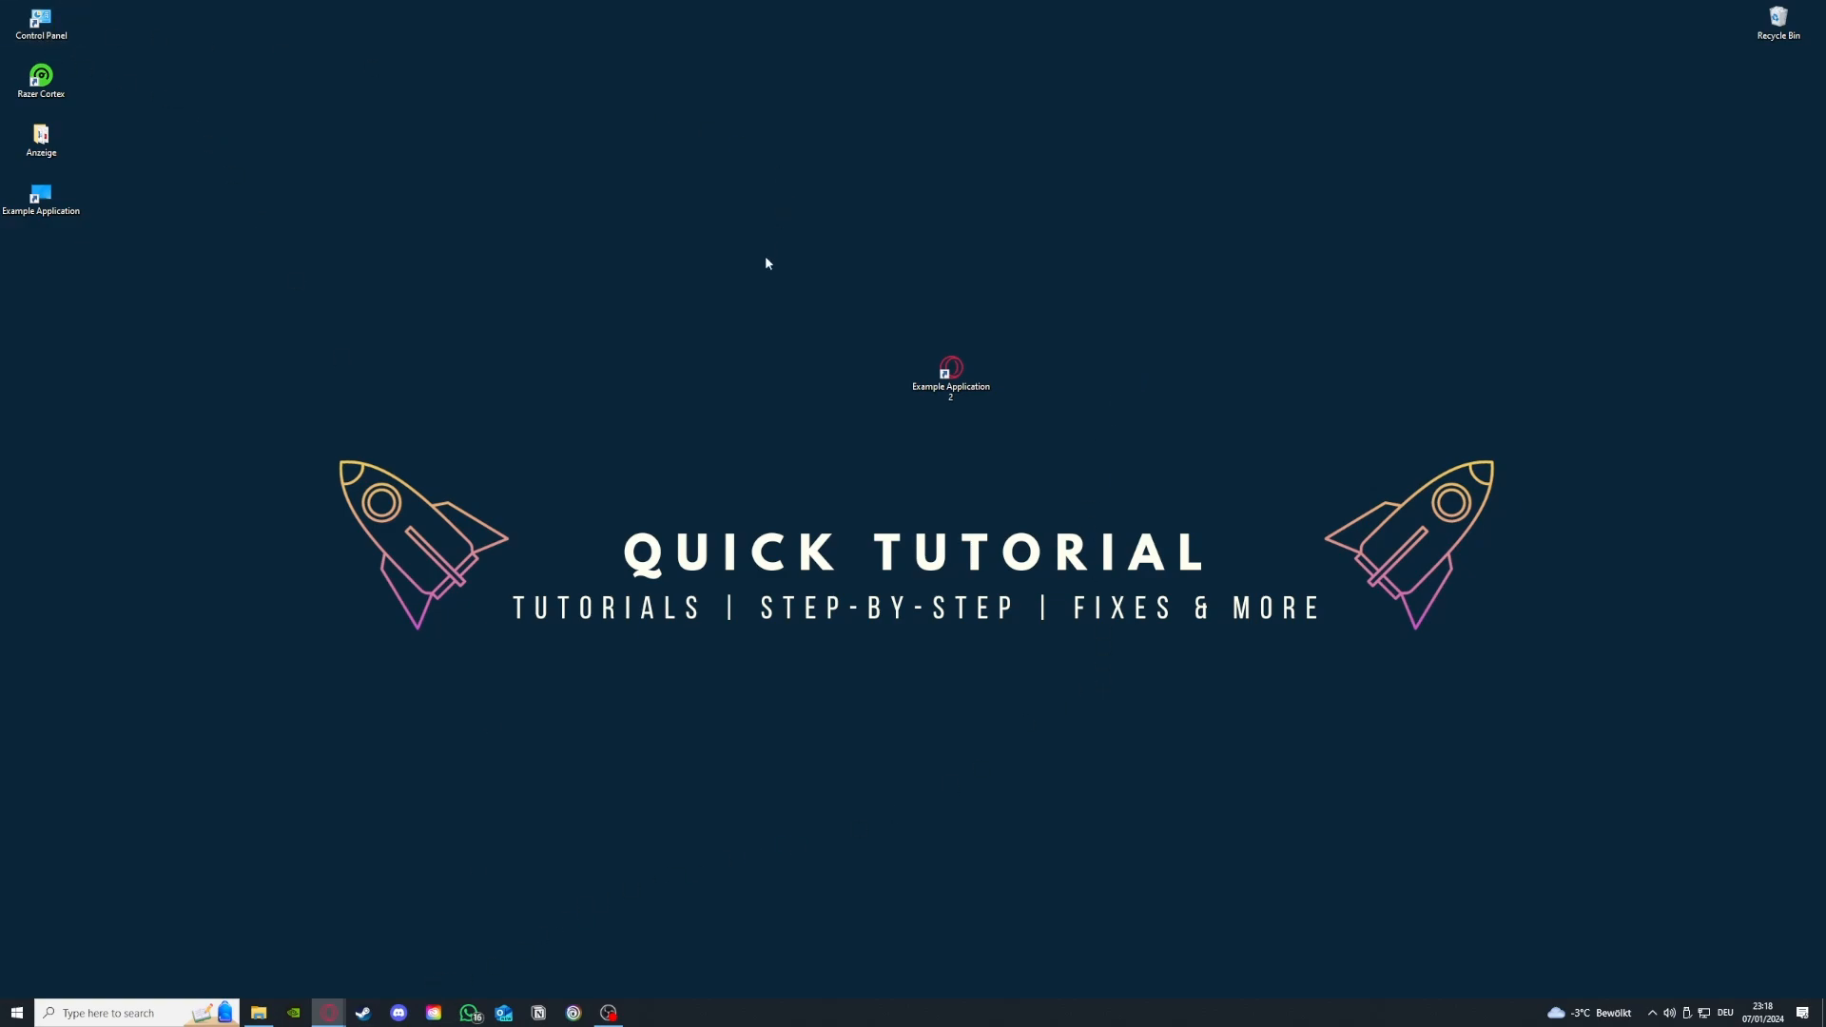
- Open Control Panel's list of installed programs, display the uninstall option for Microsoft Teams, and dismiss it without uninstalling
double_click(69, 26)
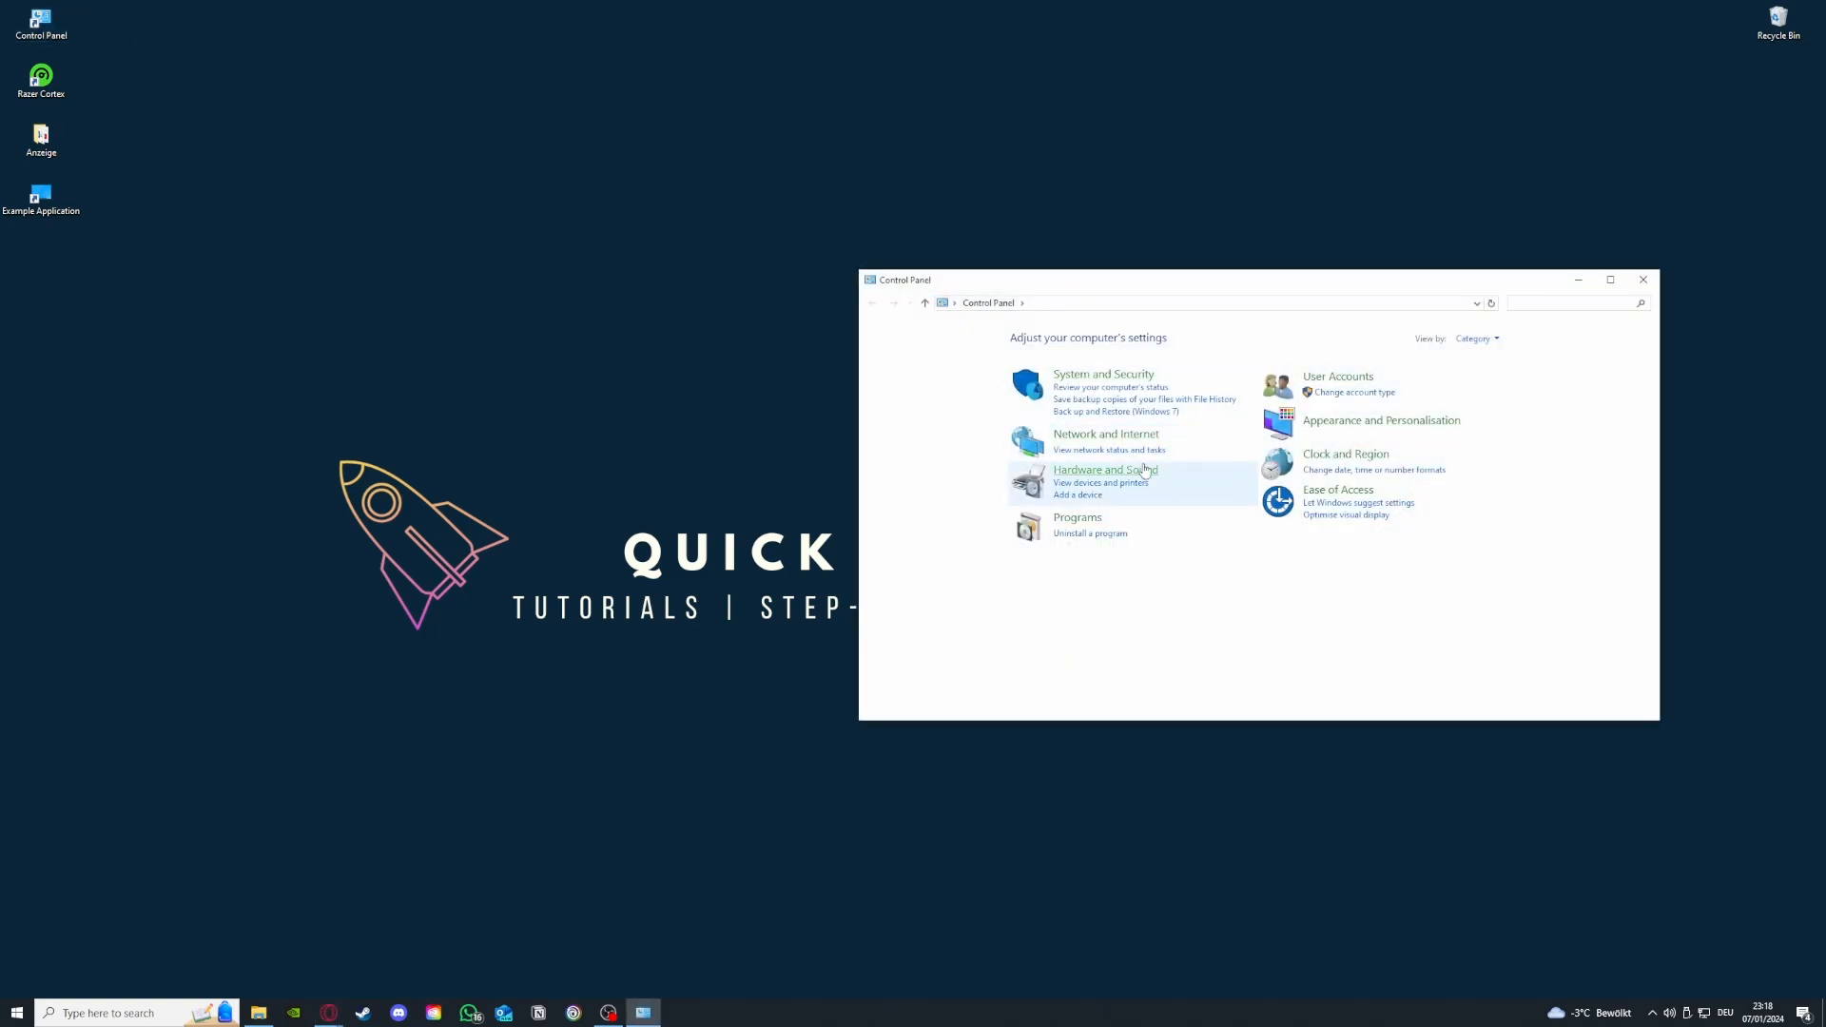
click(1091, 536)
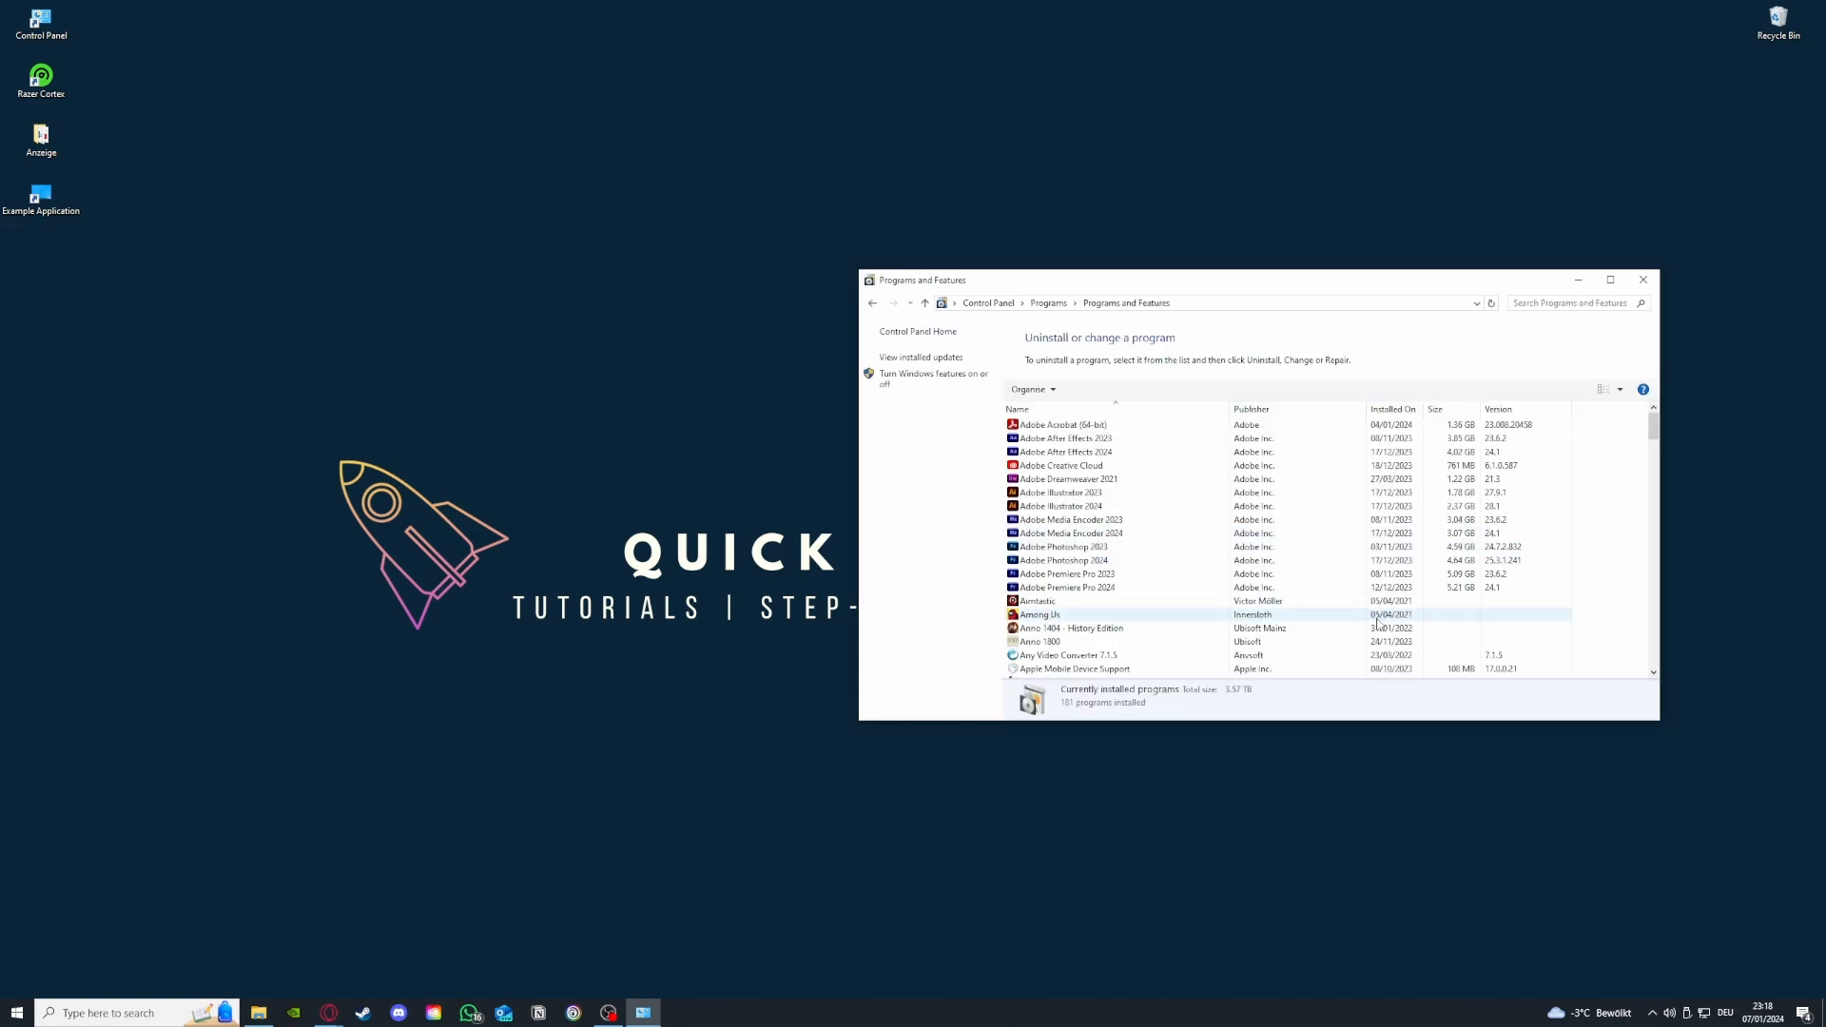
scroll(1275, 571, down, 10)
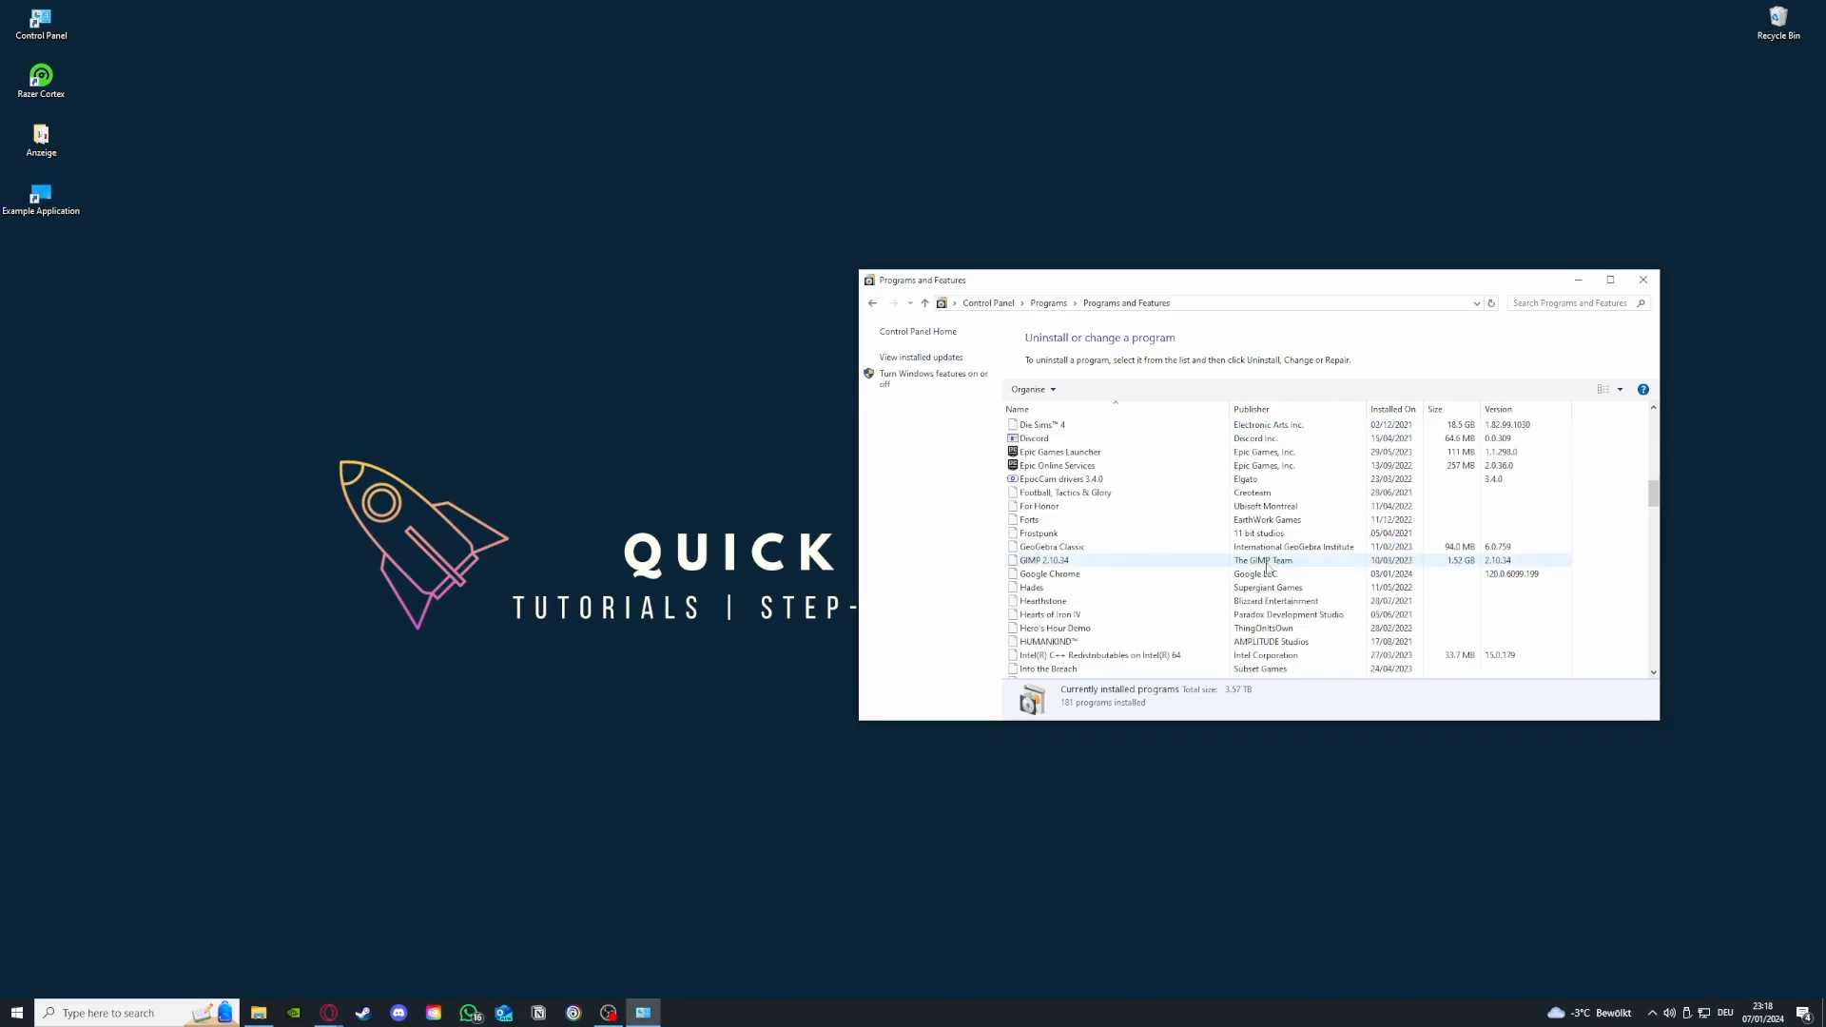
scroll(1237, 571, down, 15)
scroll(1182, 576, up, 9)
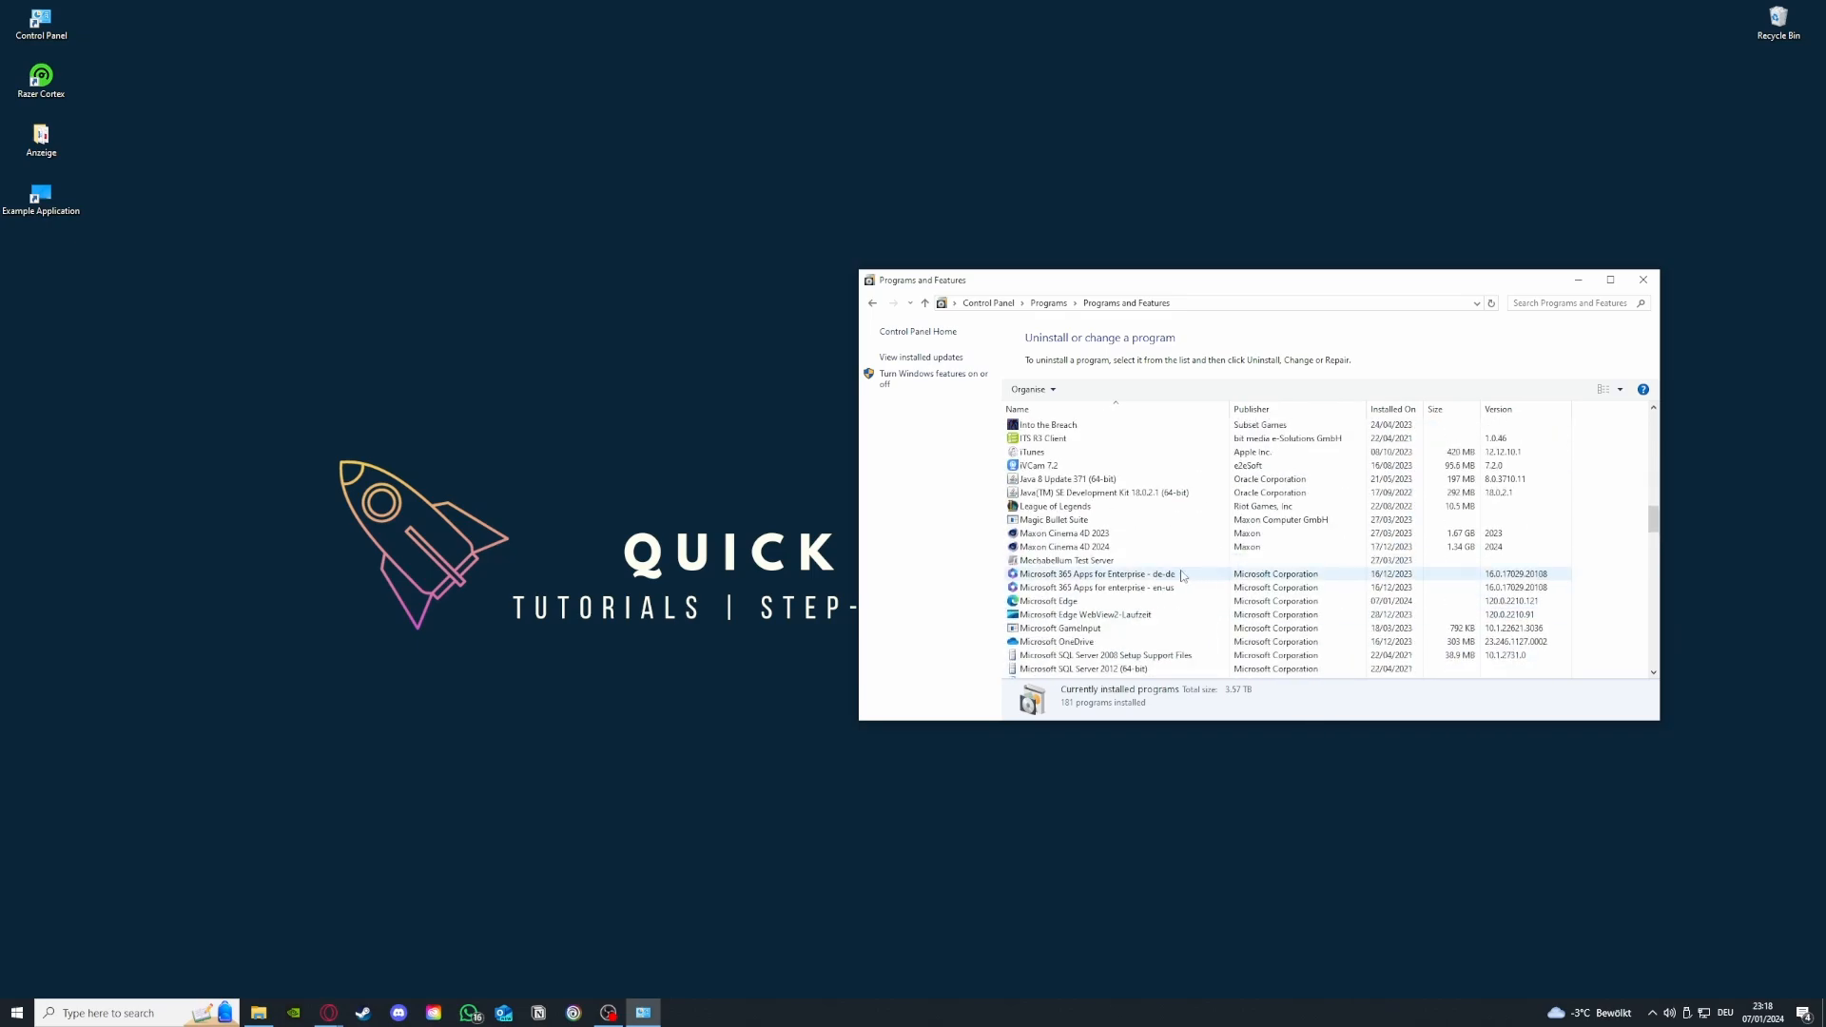
scroll(1183, 576, down, 3)
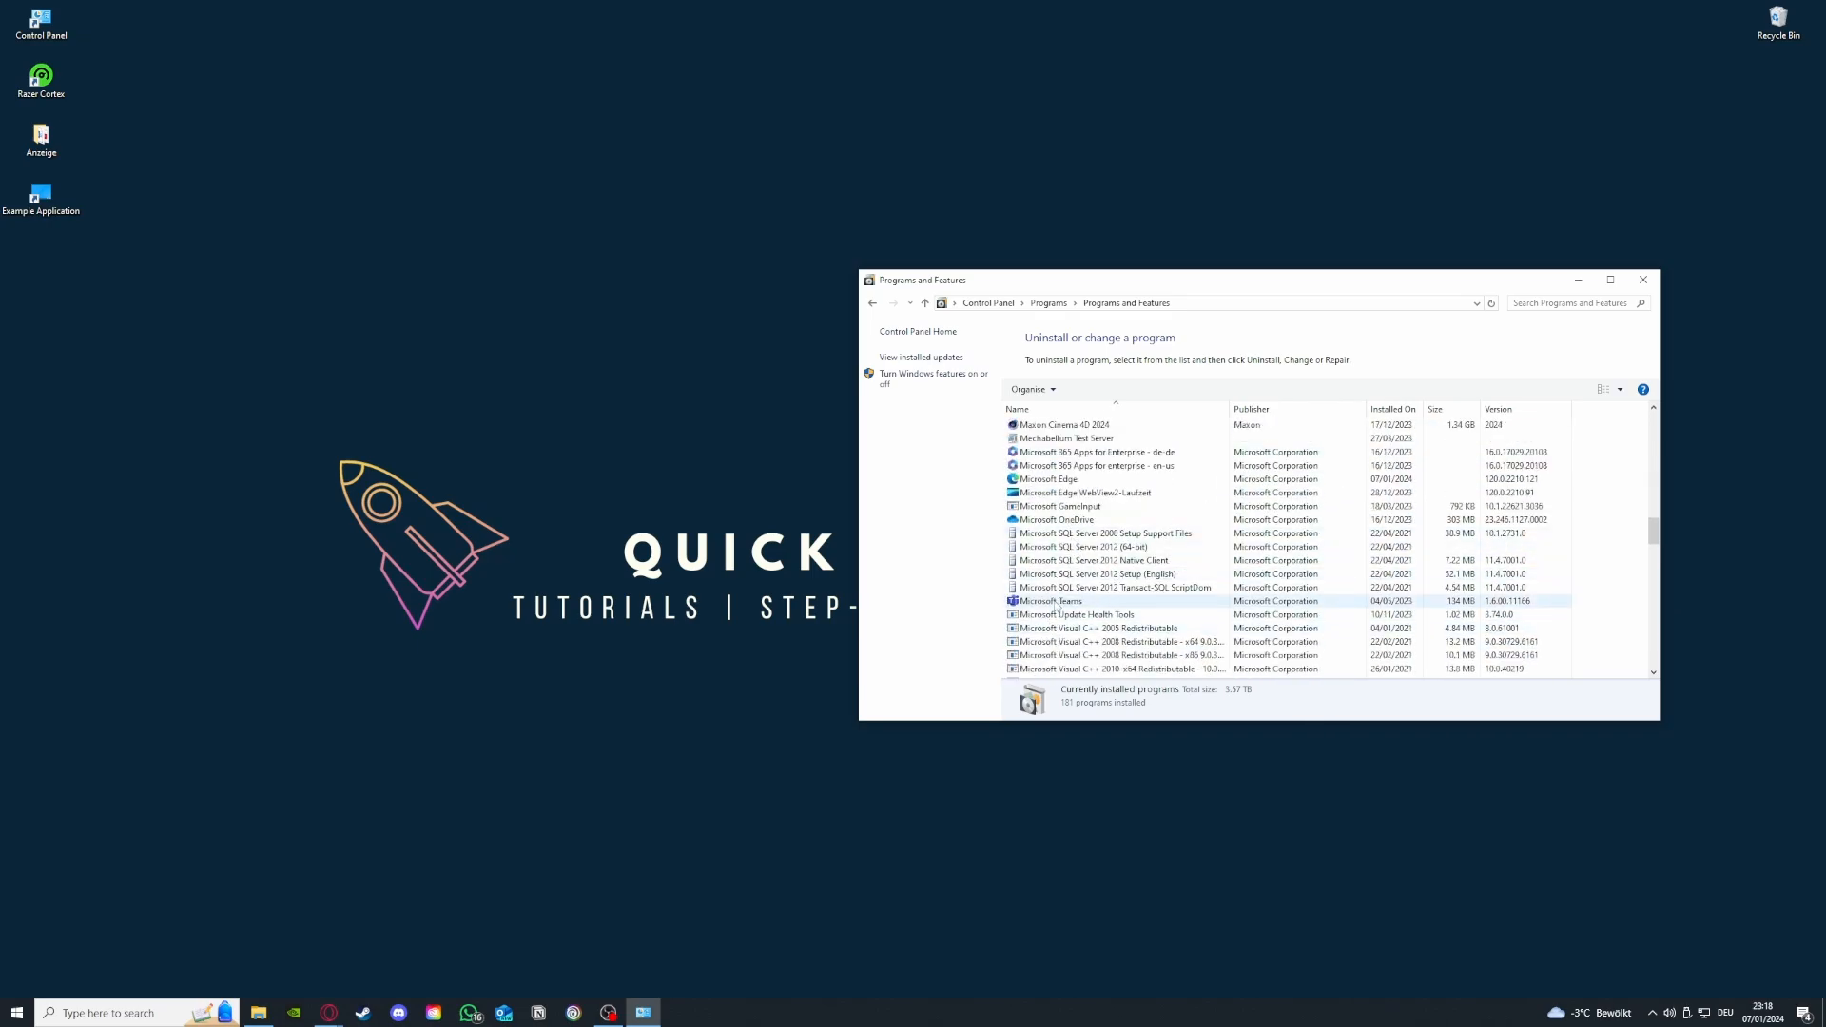
click(1056, 605)
right_click(1054, 605)
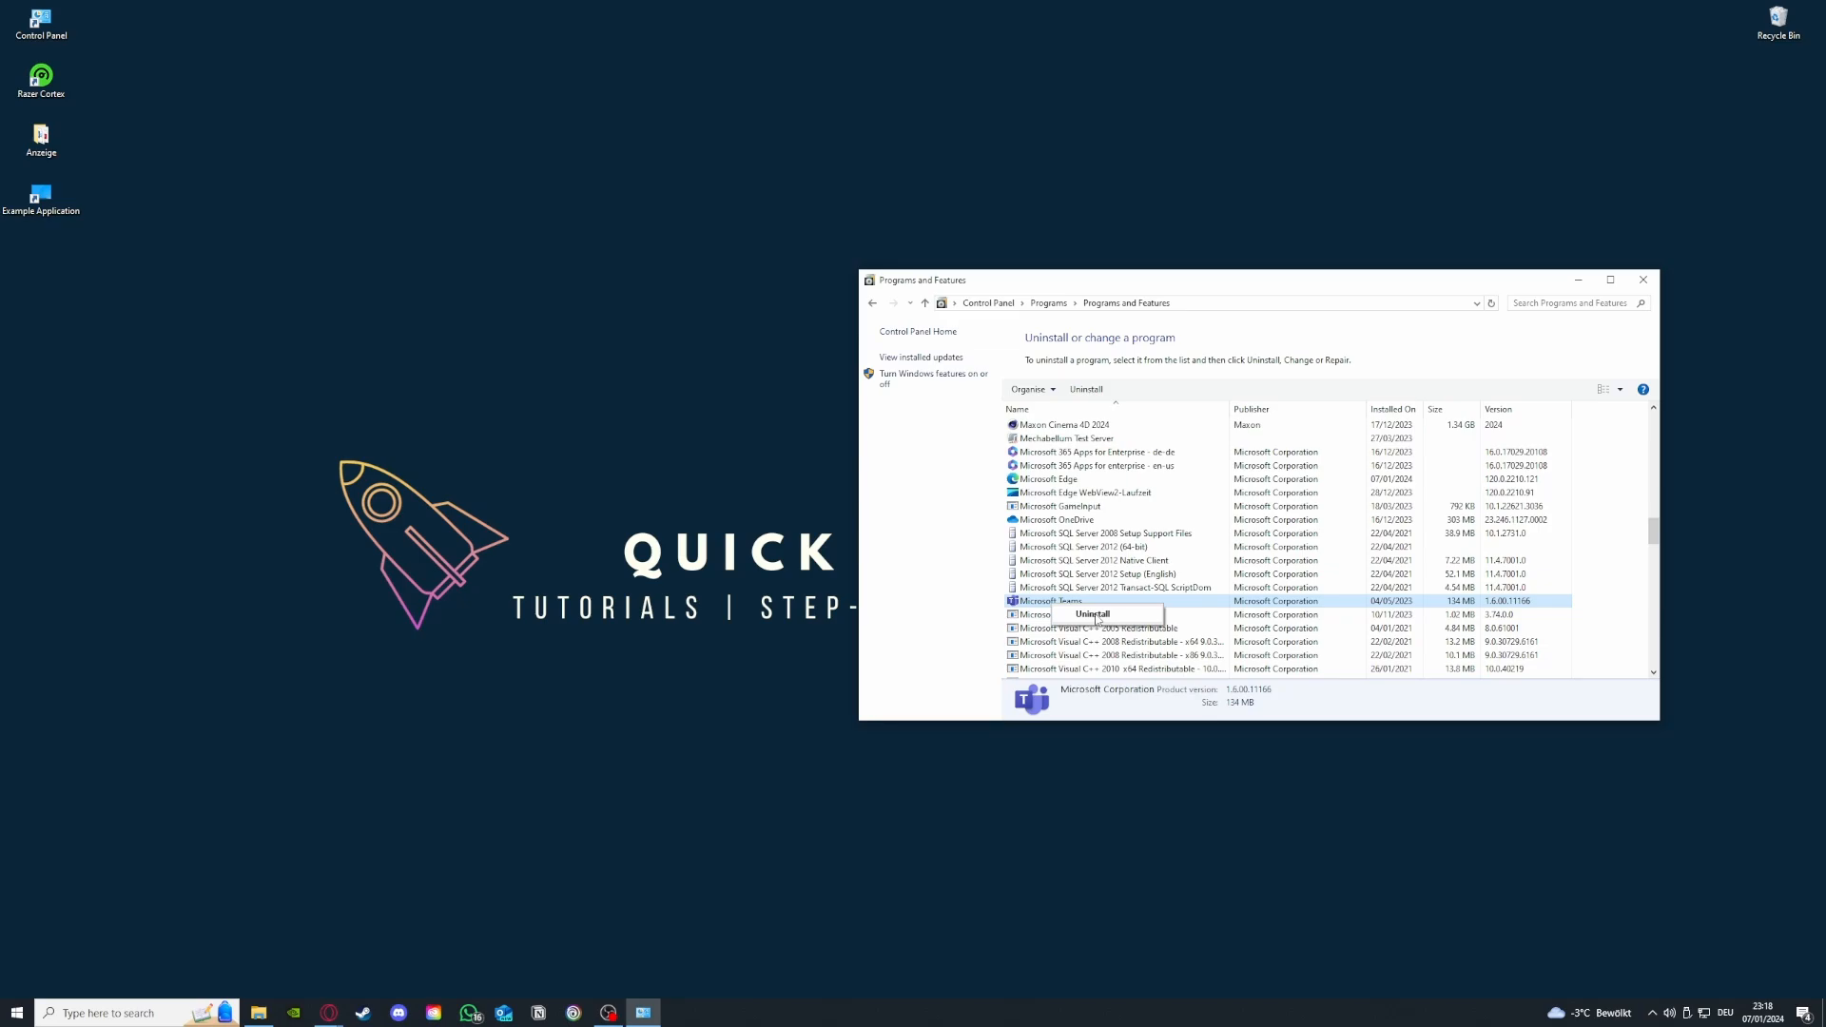
click(910, 490)
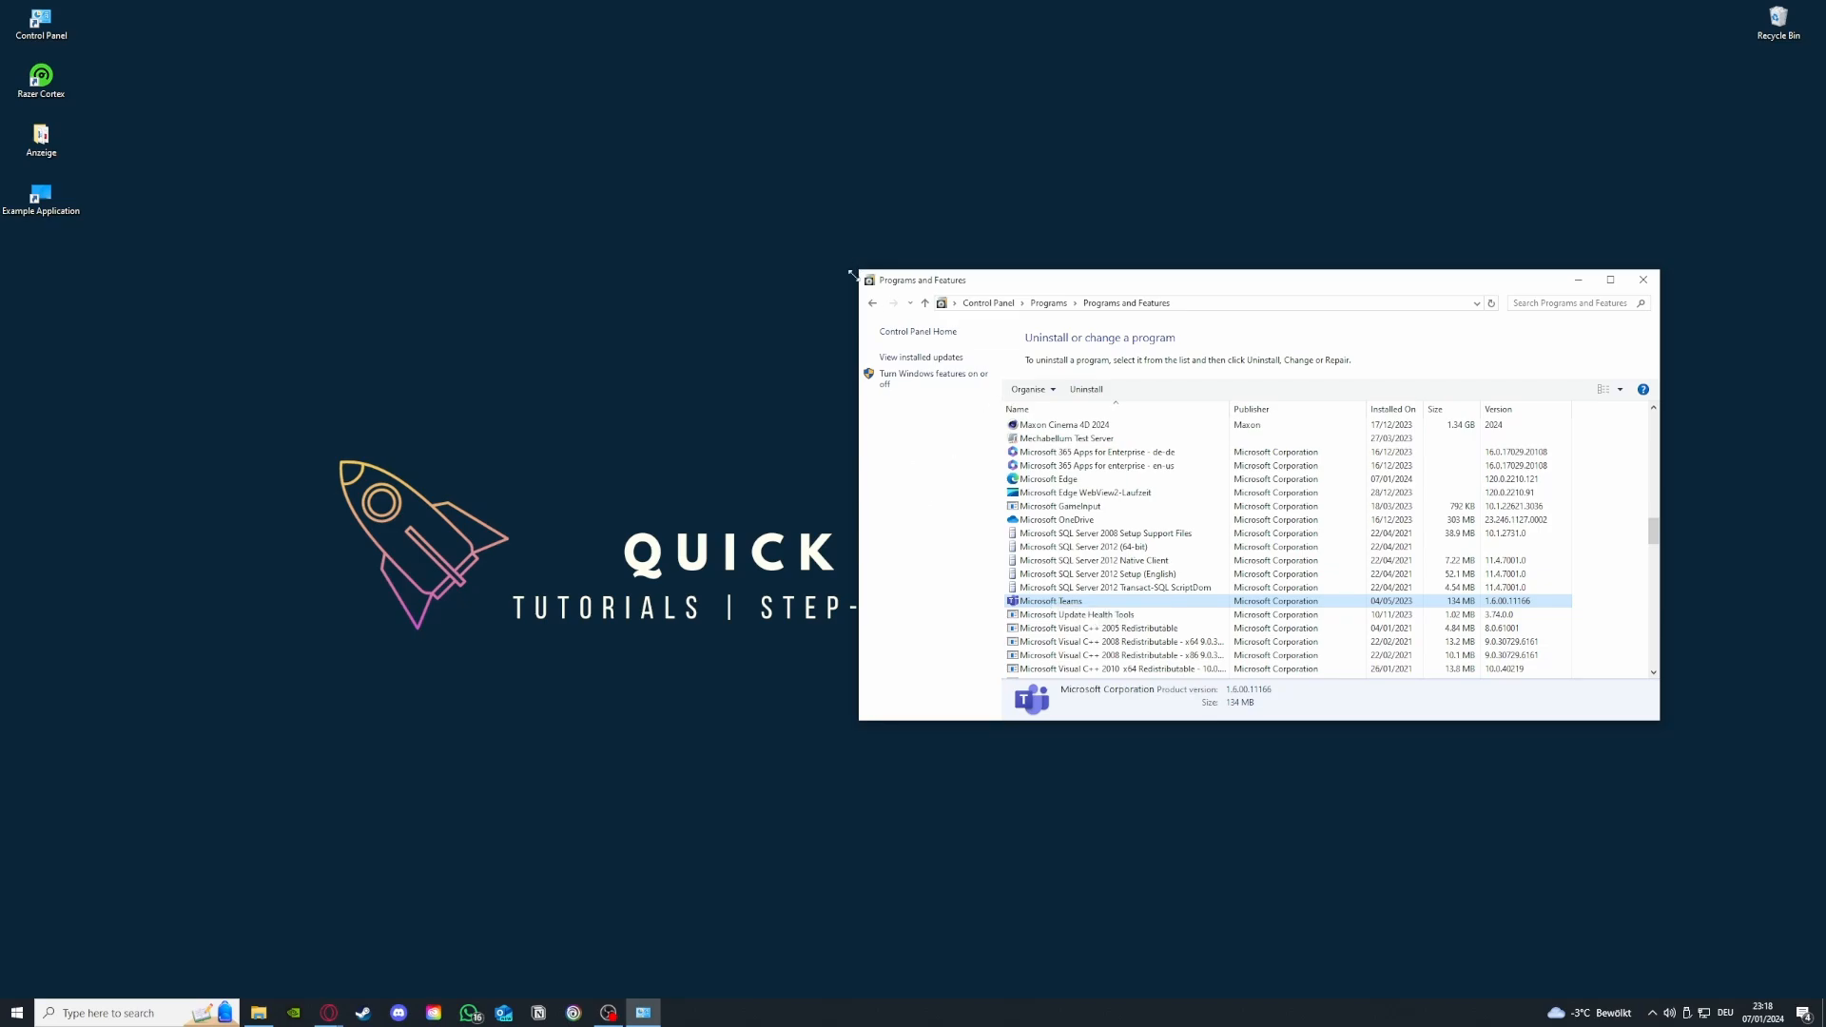
- Return to Control Panel's home page, search it for "window" and open Windows Defender Firewall
click(873, 303)
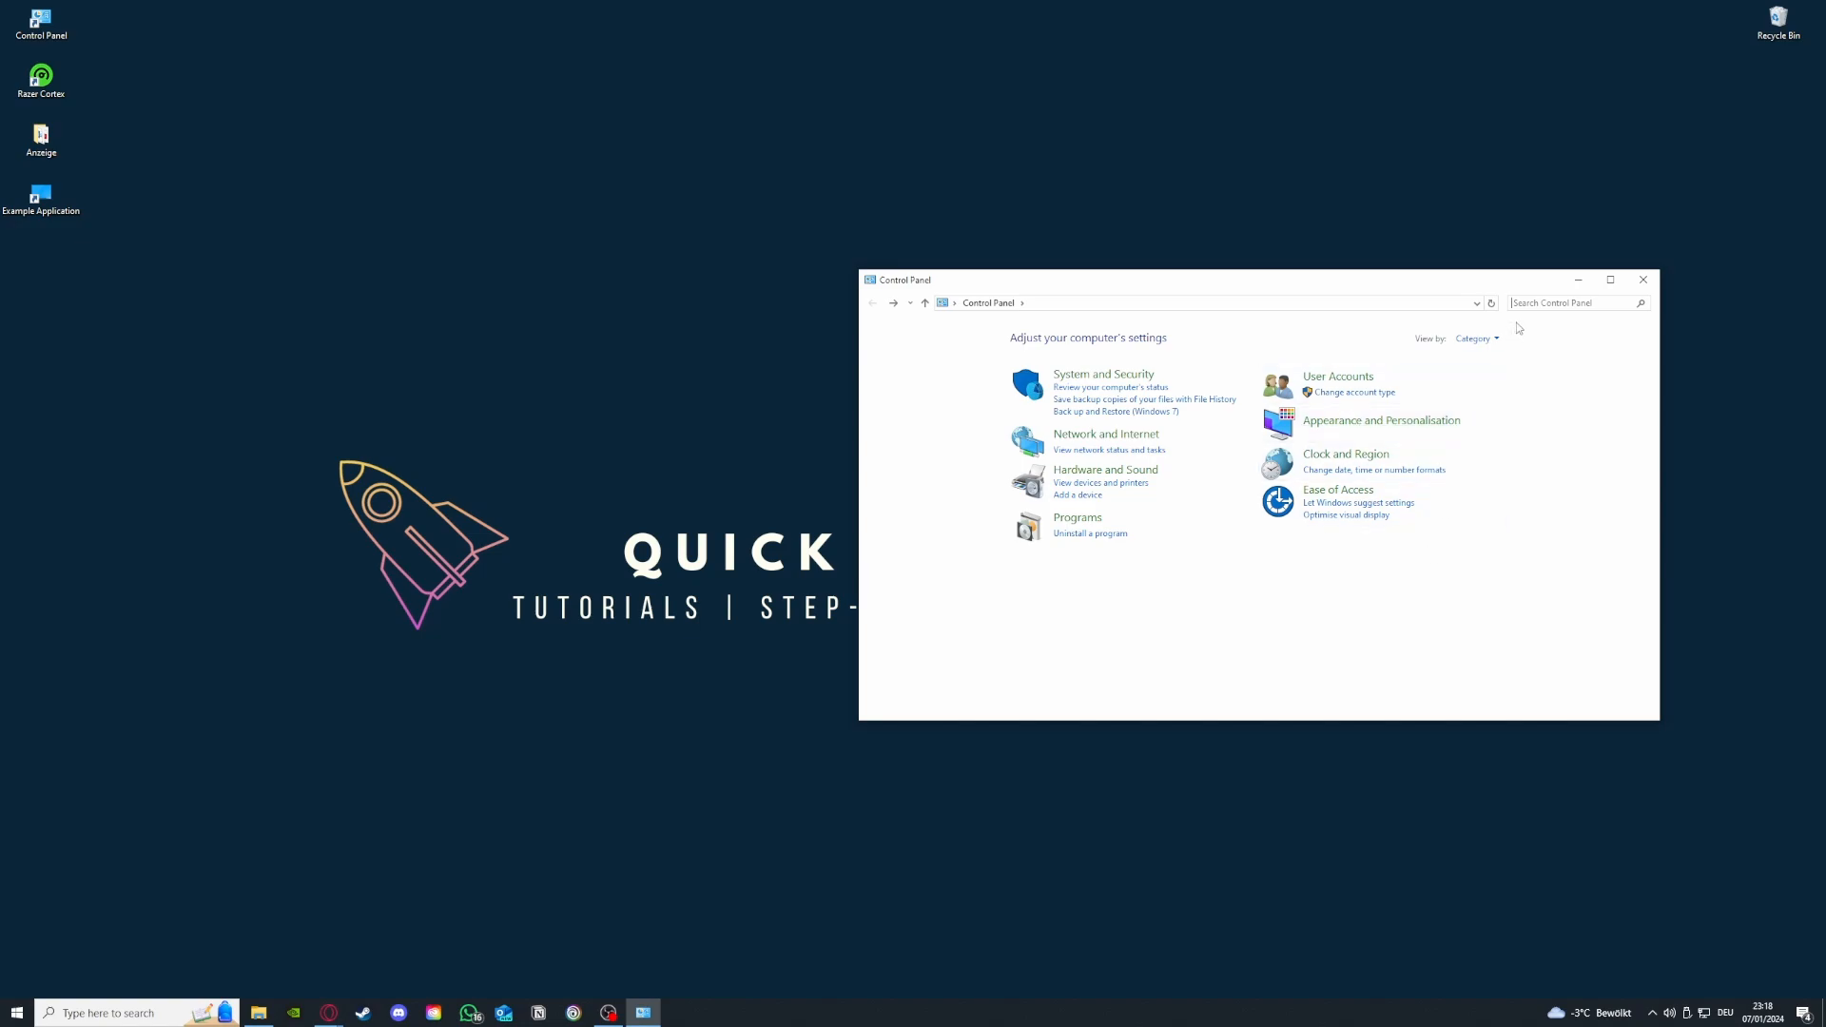
click(1538, 301)
text(window)
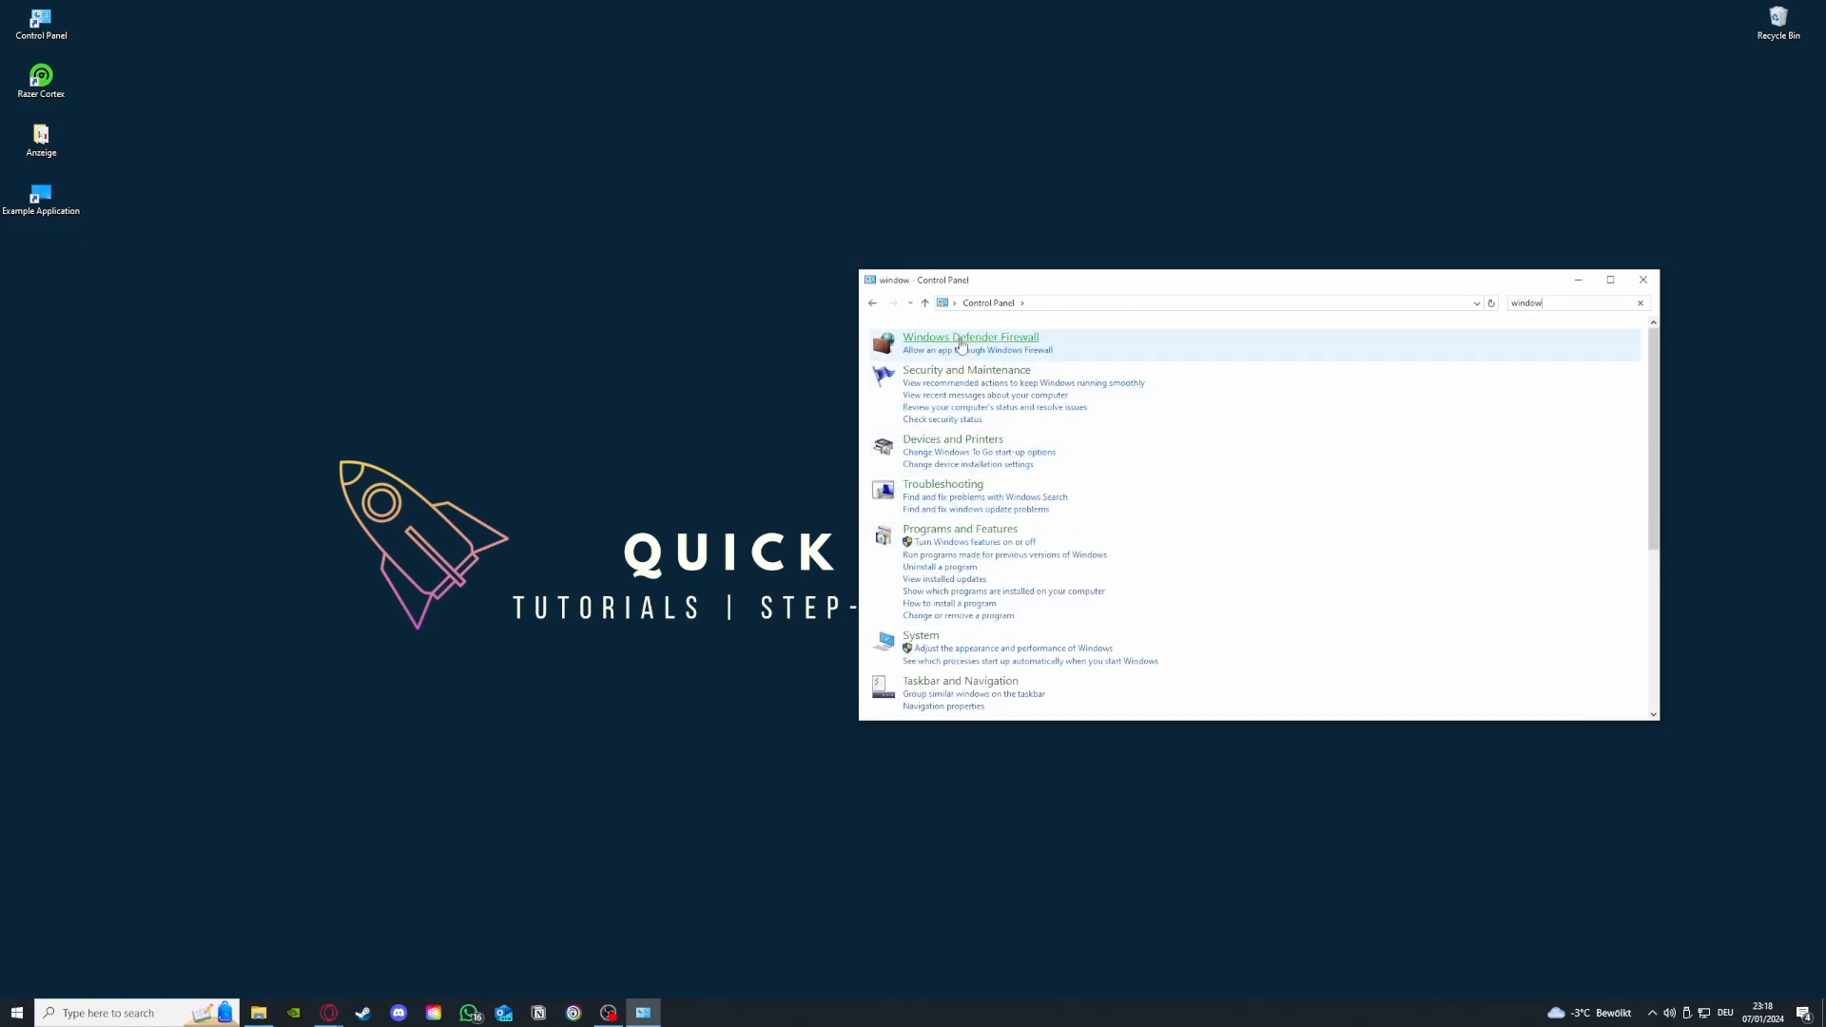
click(970, 336)
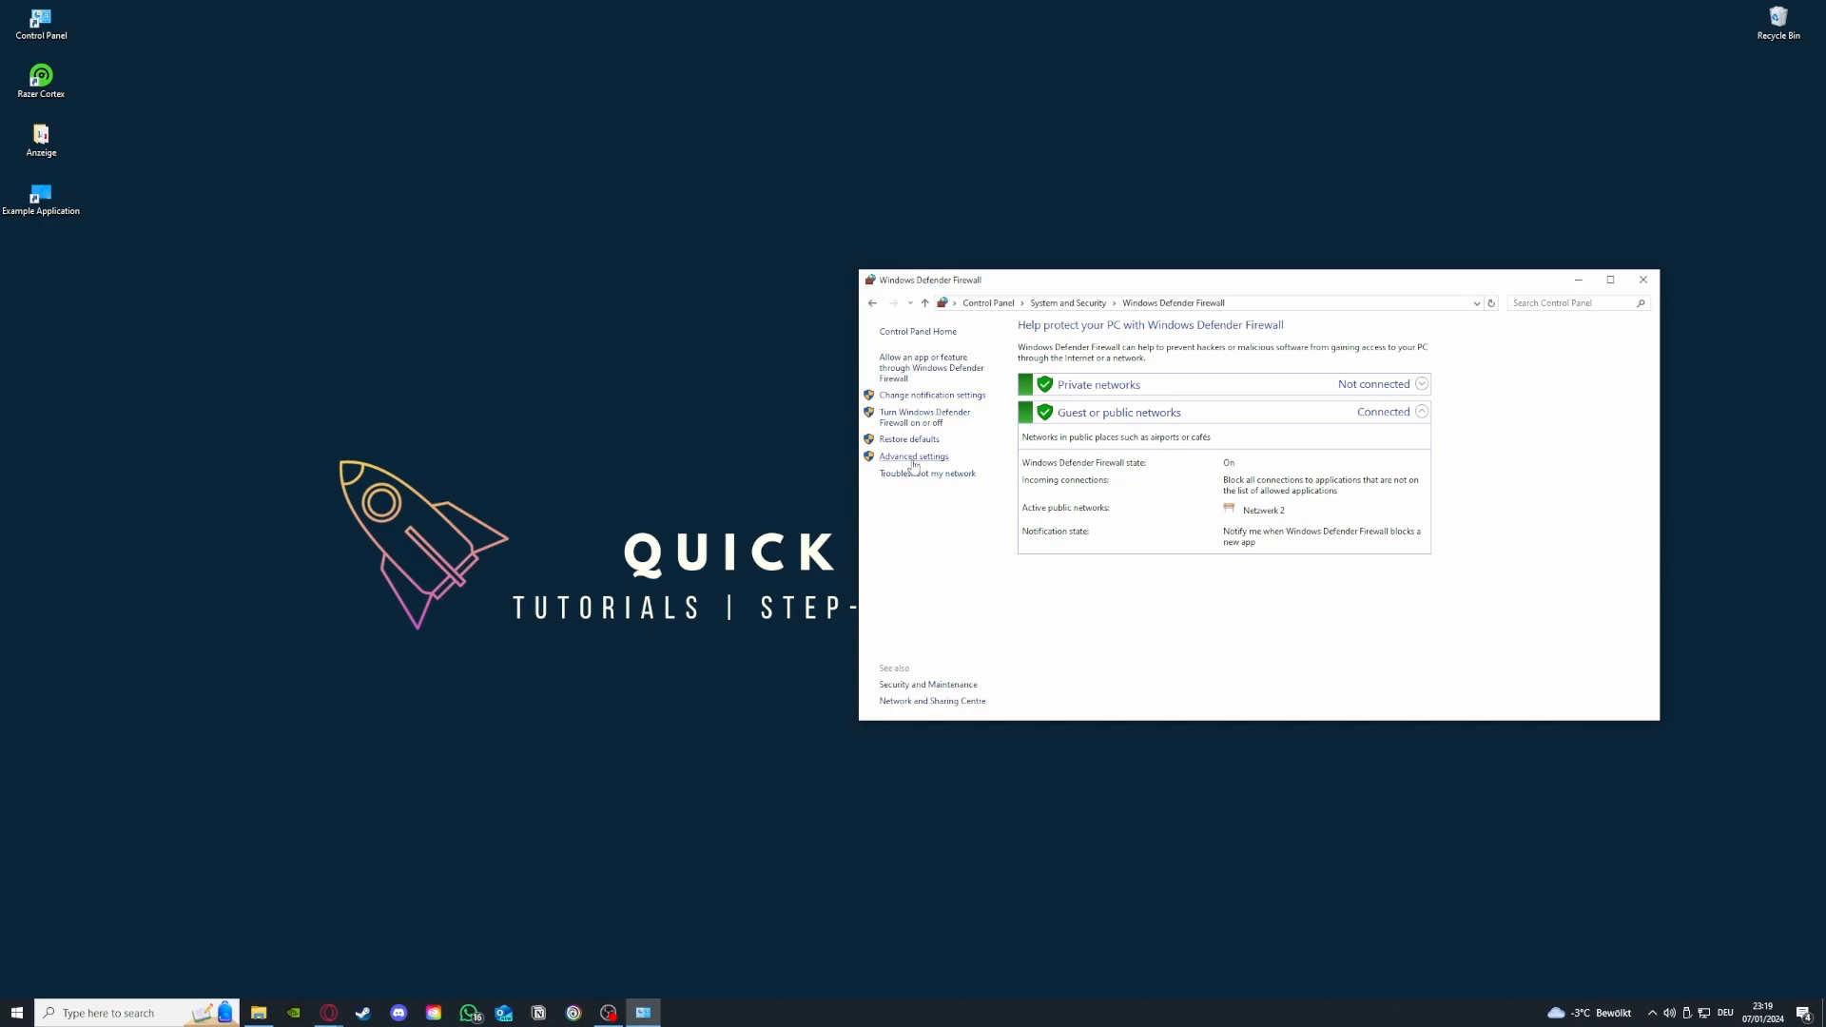
- Review the list of apps allowed through Windows Defender Firewall and return to the main firewall page
click(918, 368)
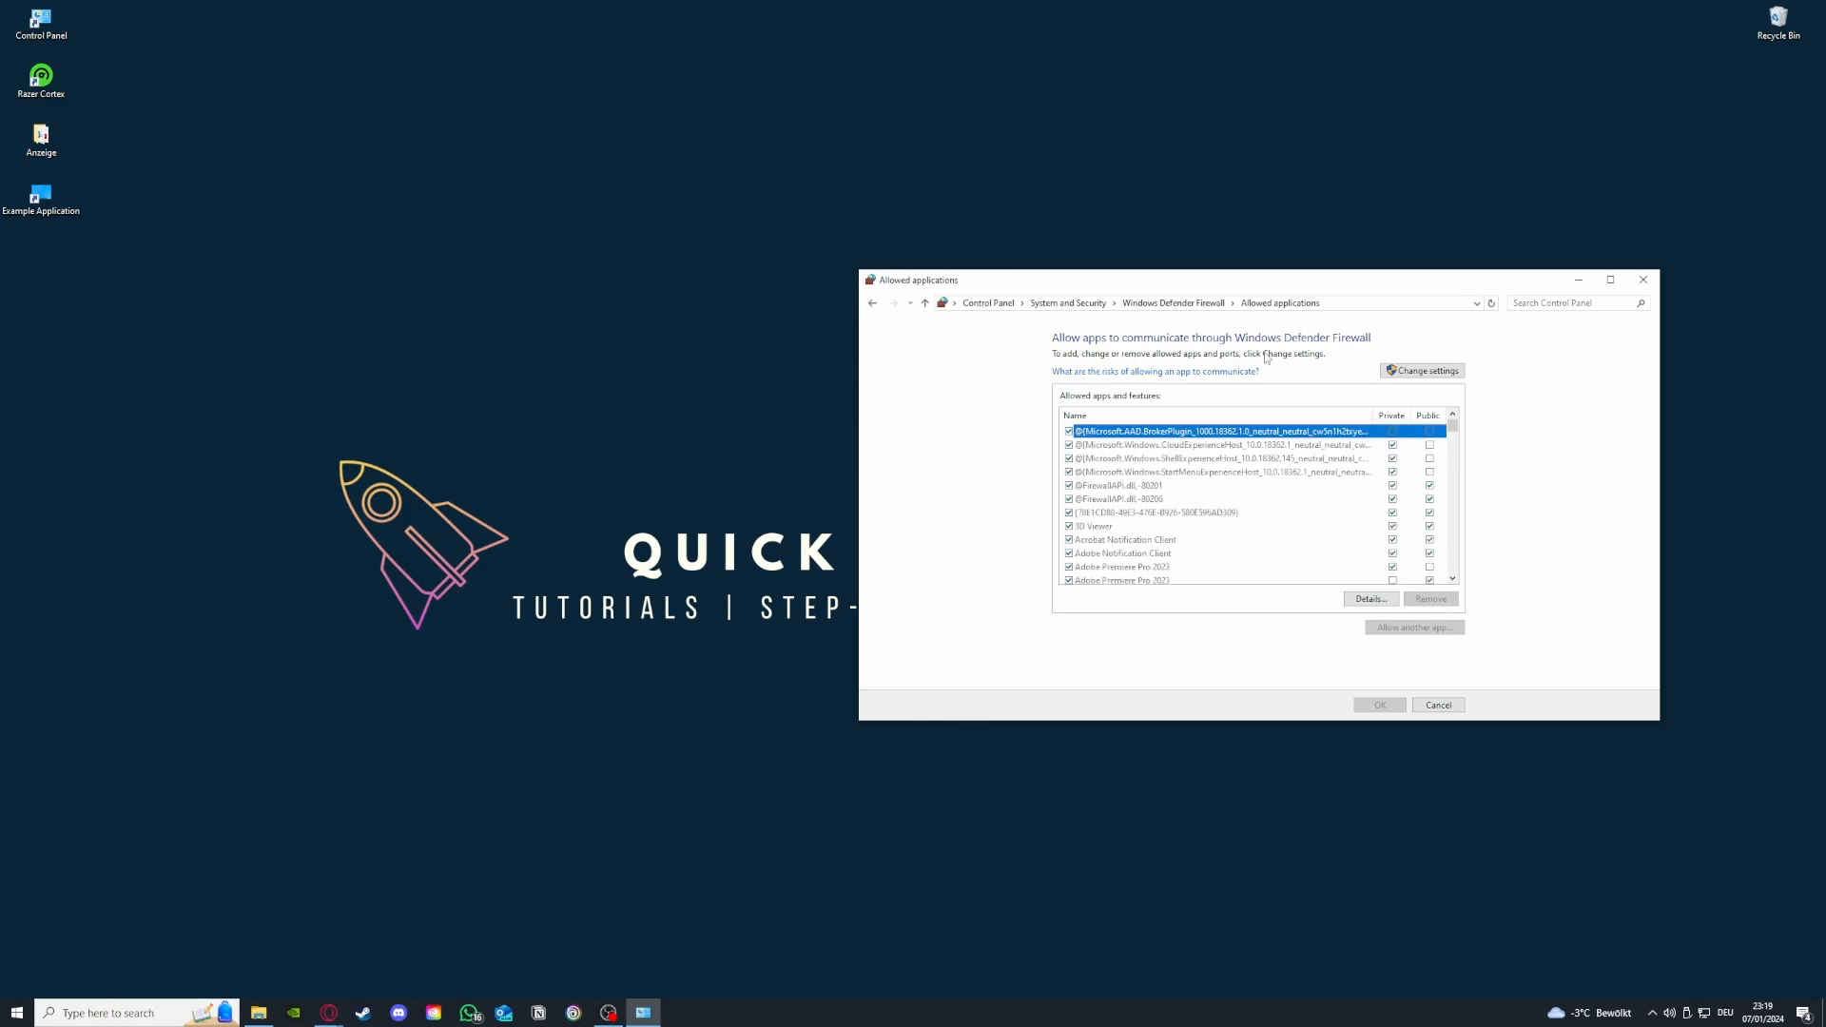
click(873, 303)
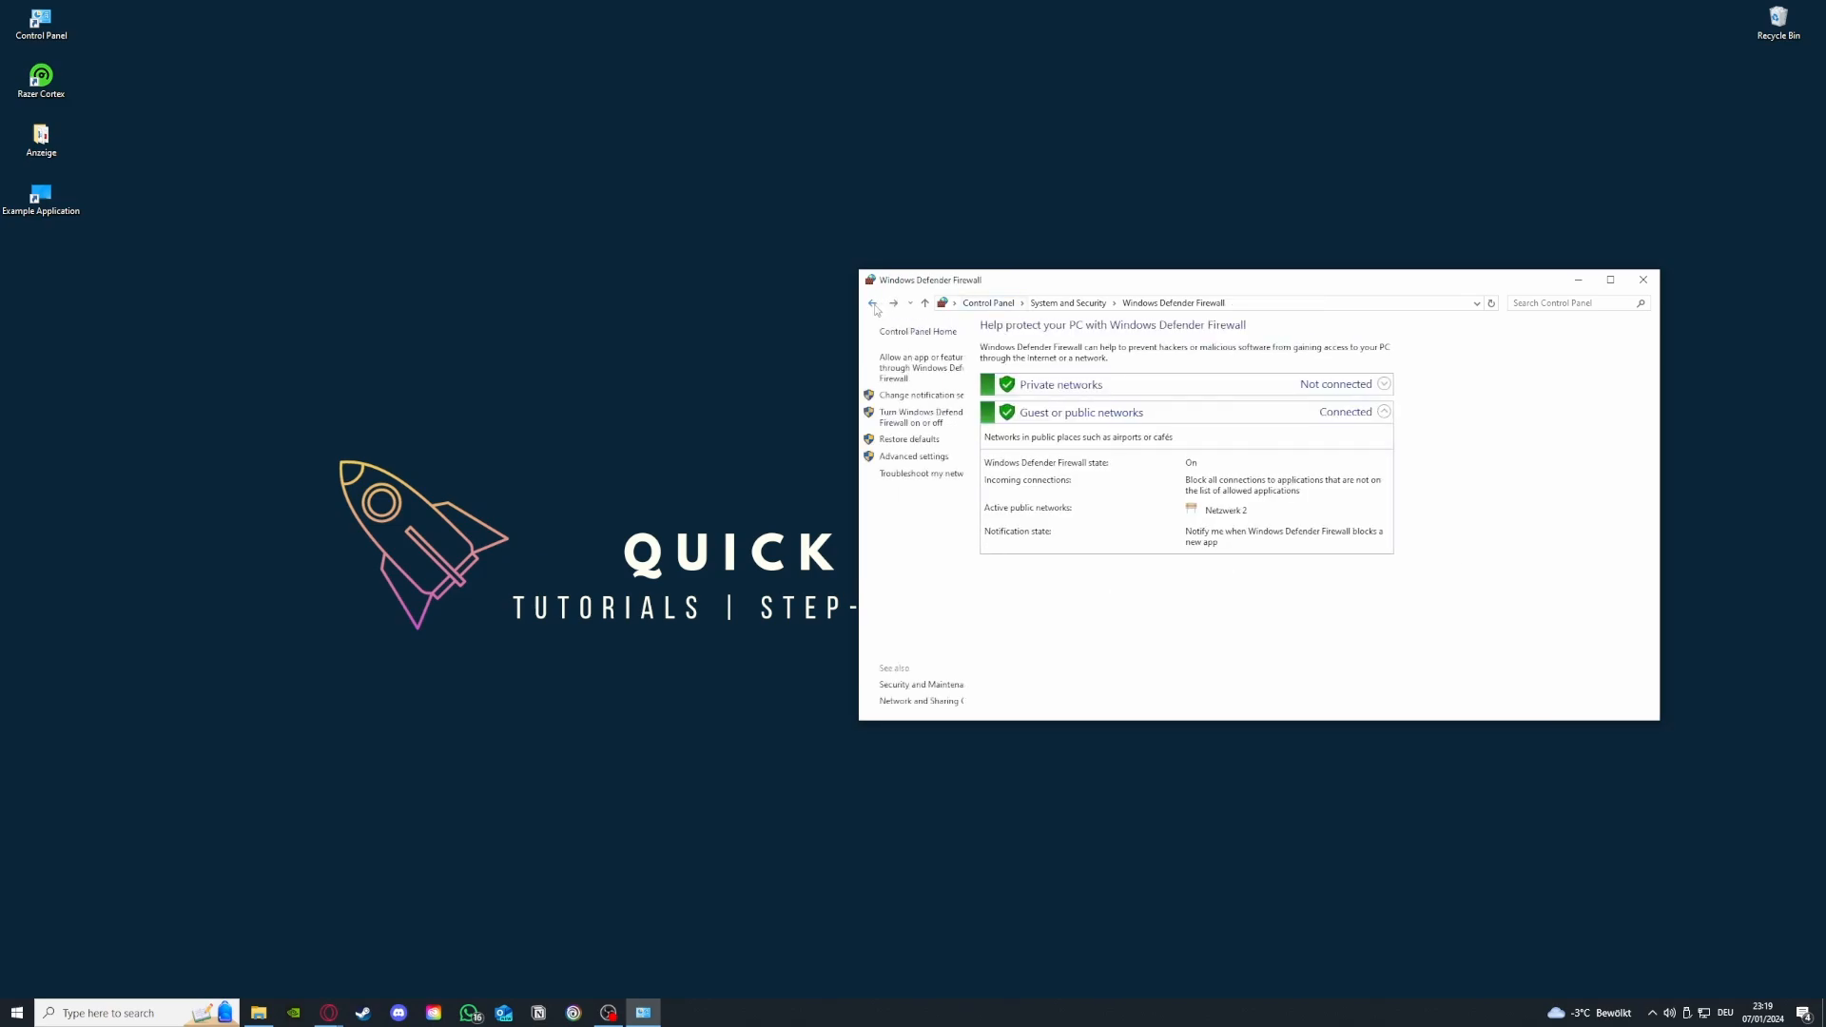
click(914, 370)
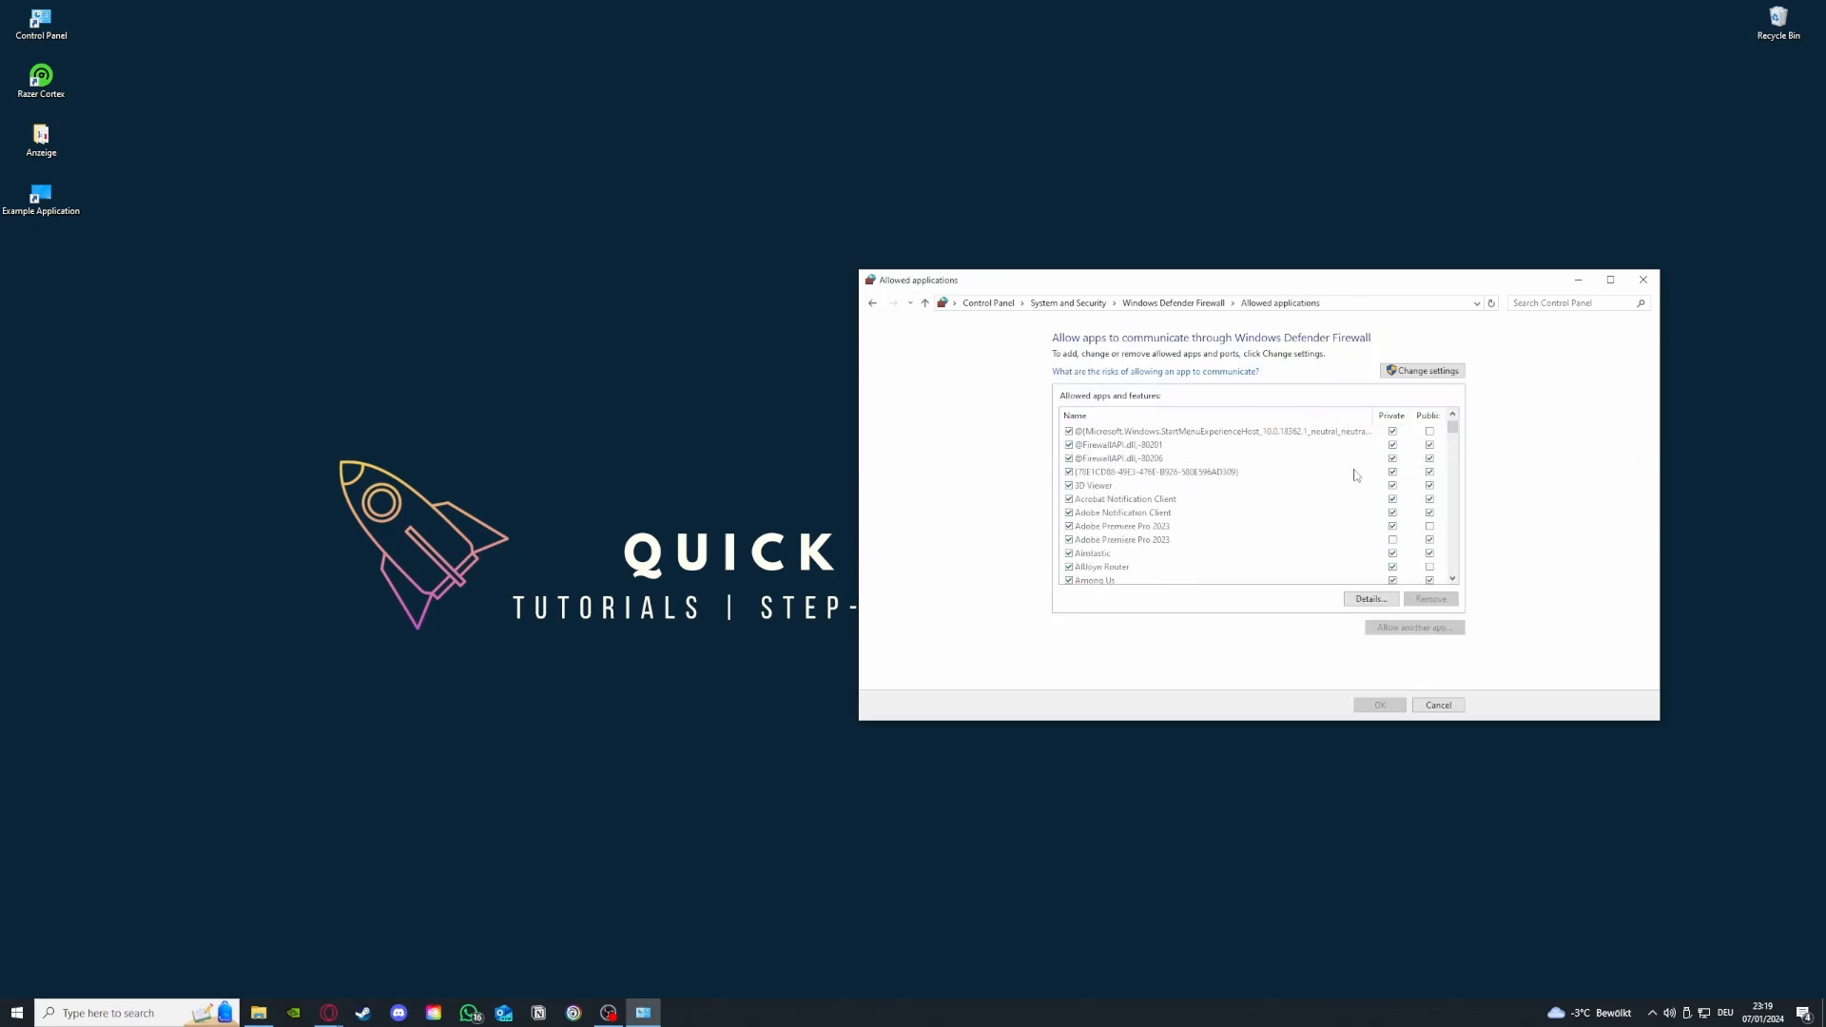
scroll(1355, 474, down, 10)
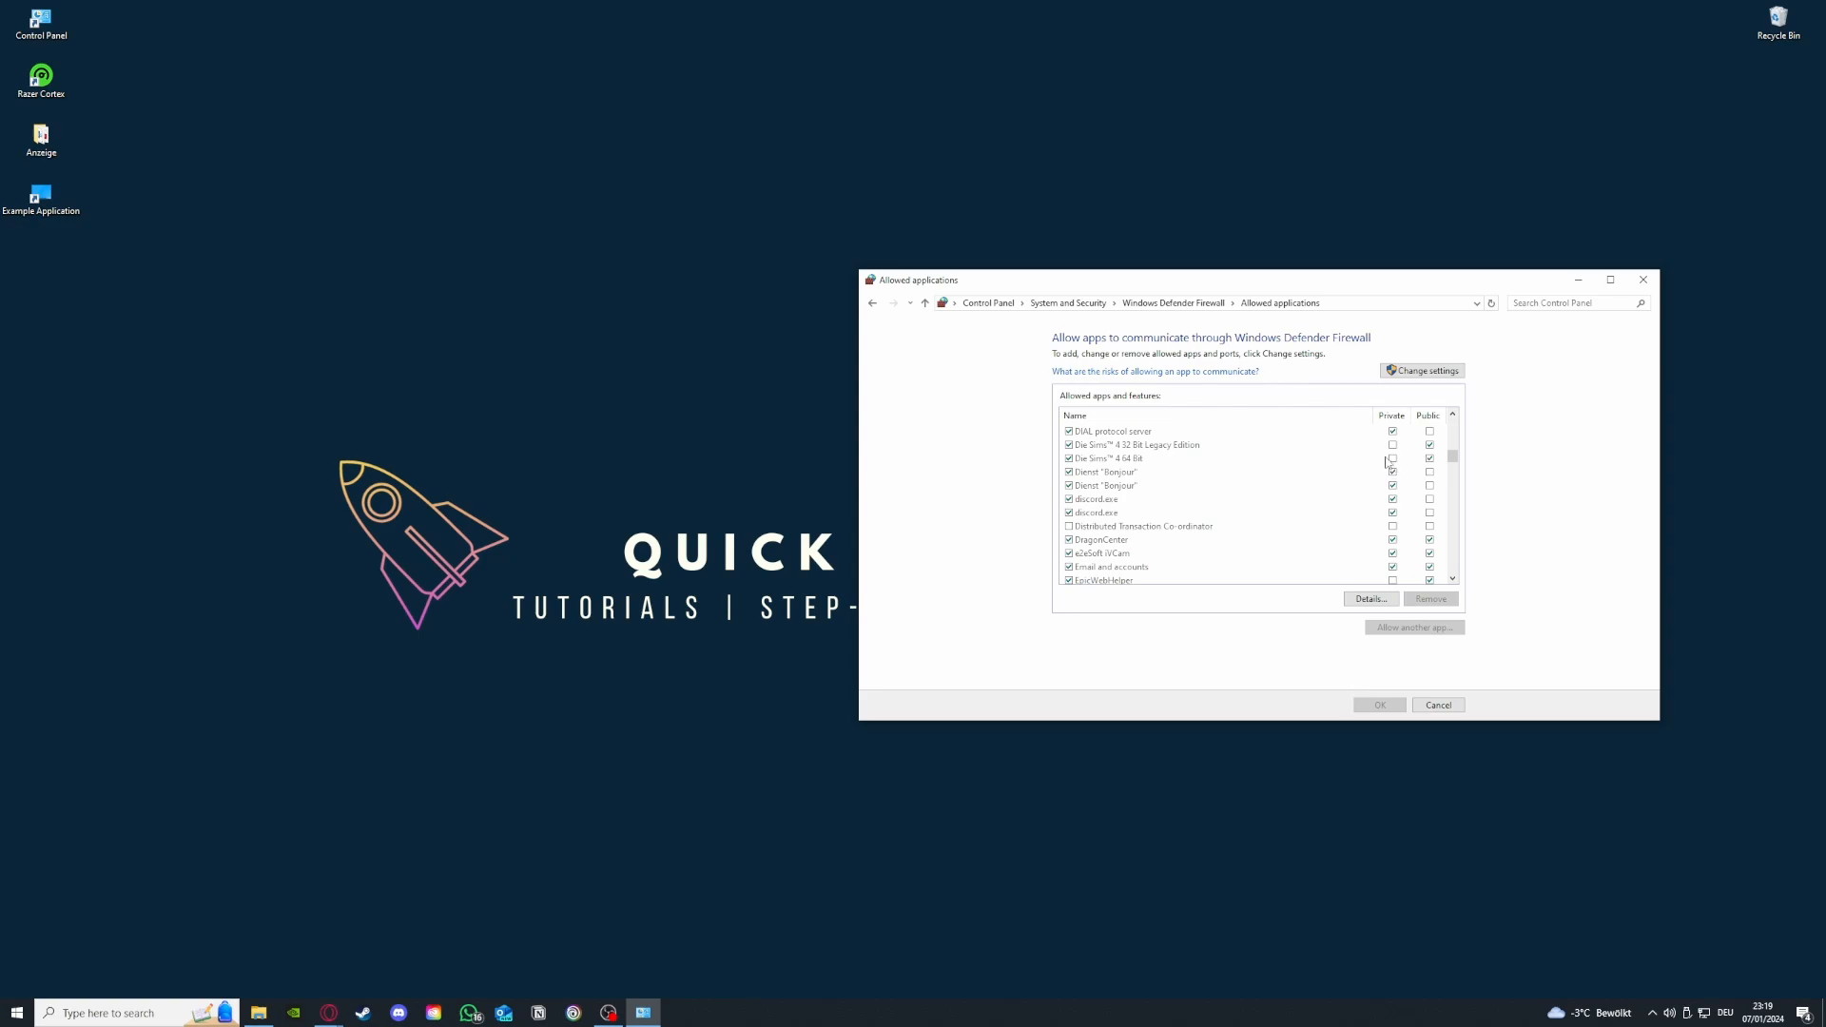
click(873, 304)
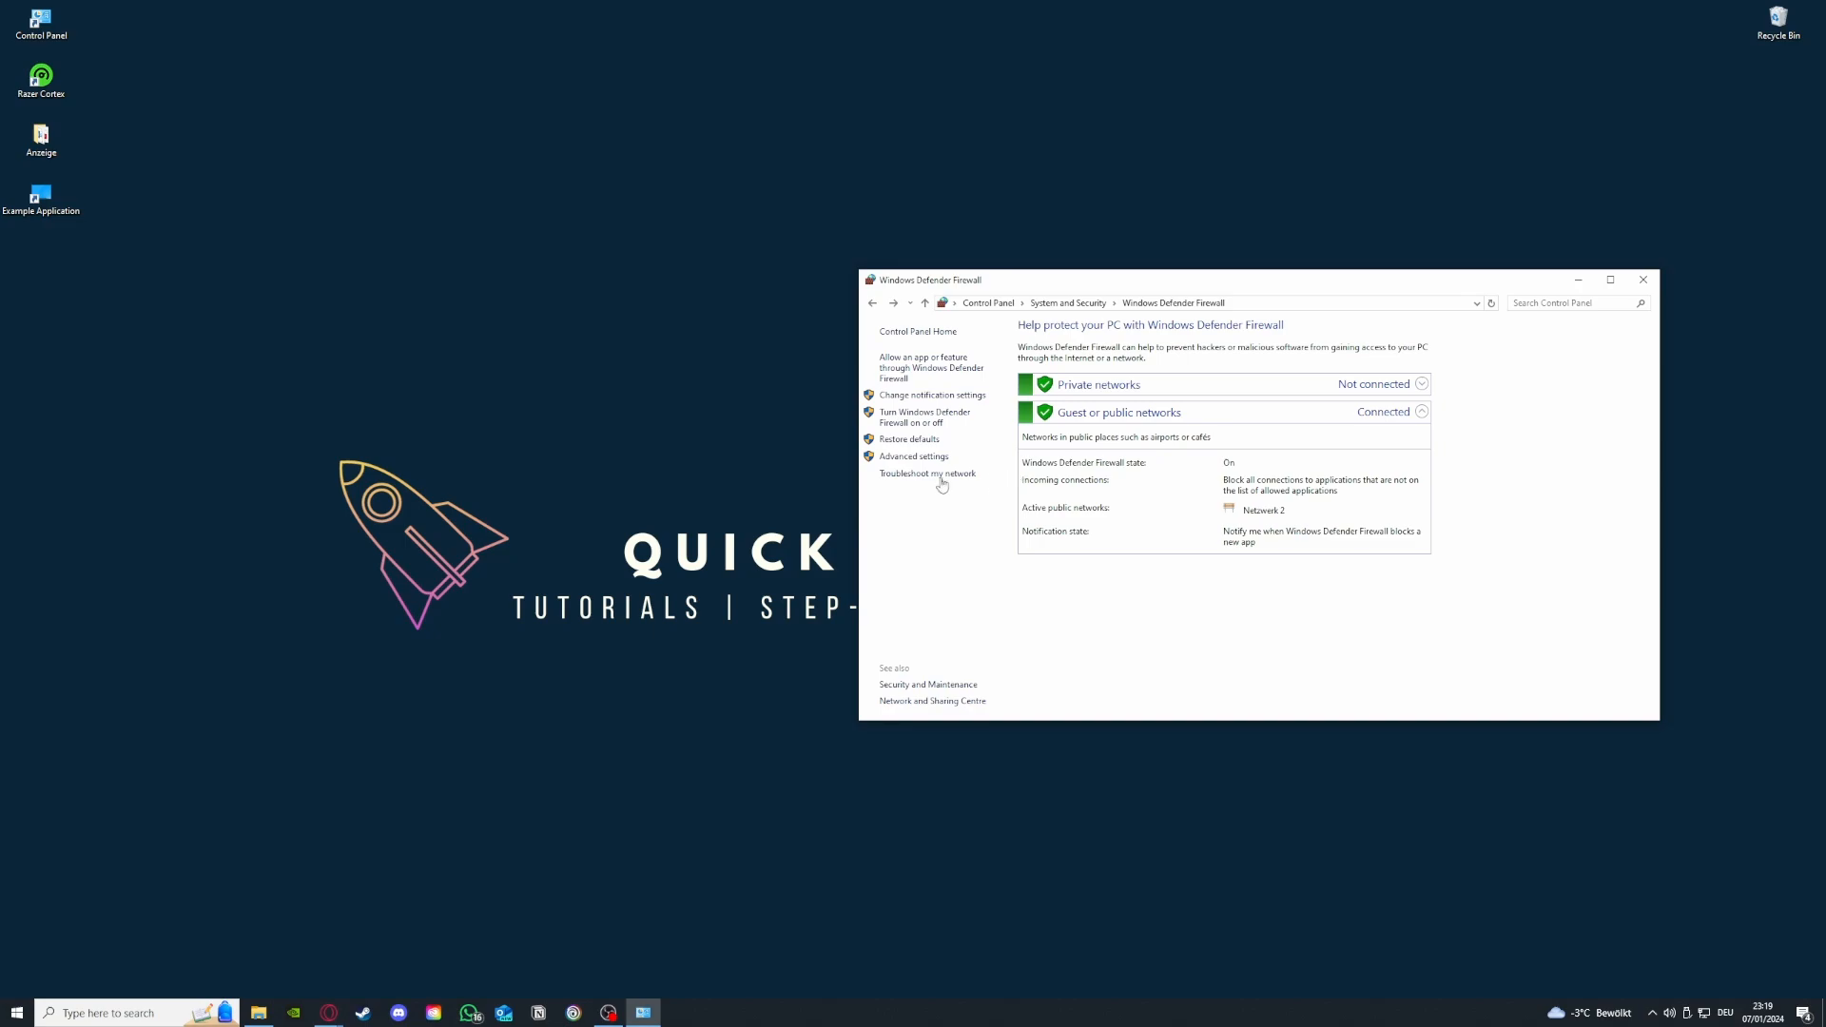
- Open the firewall's advanced settings and examine the outbound and inbound rules lists
click(914, 457)
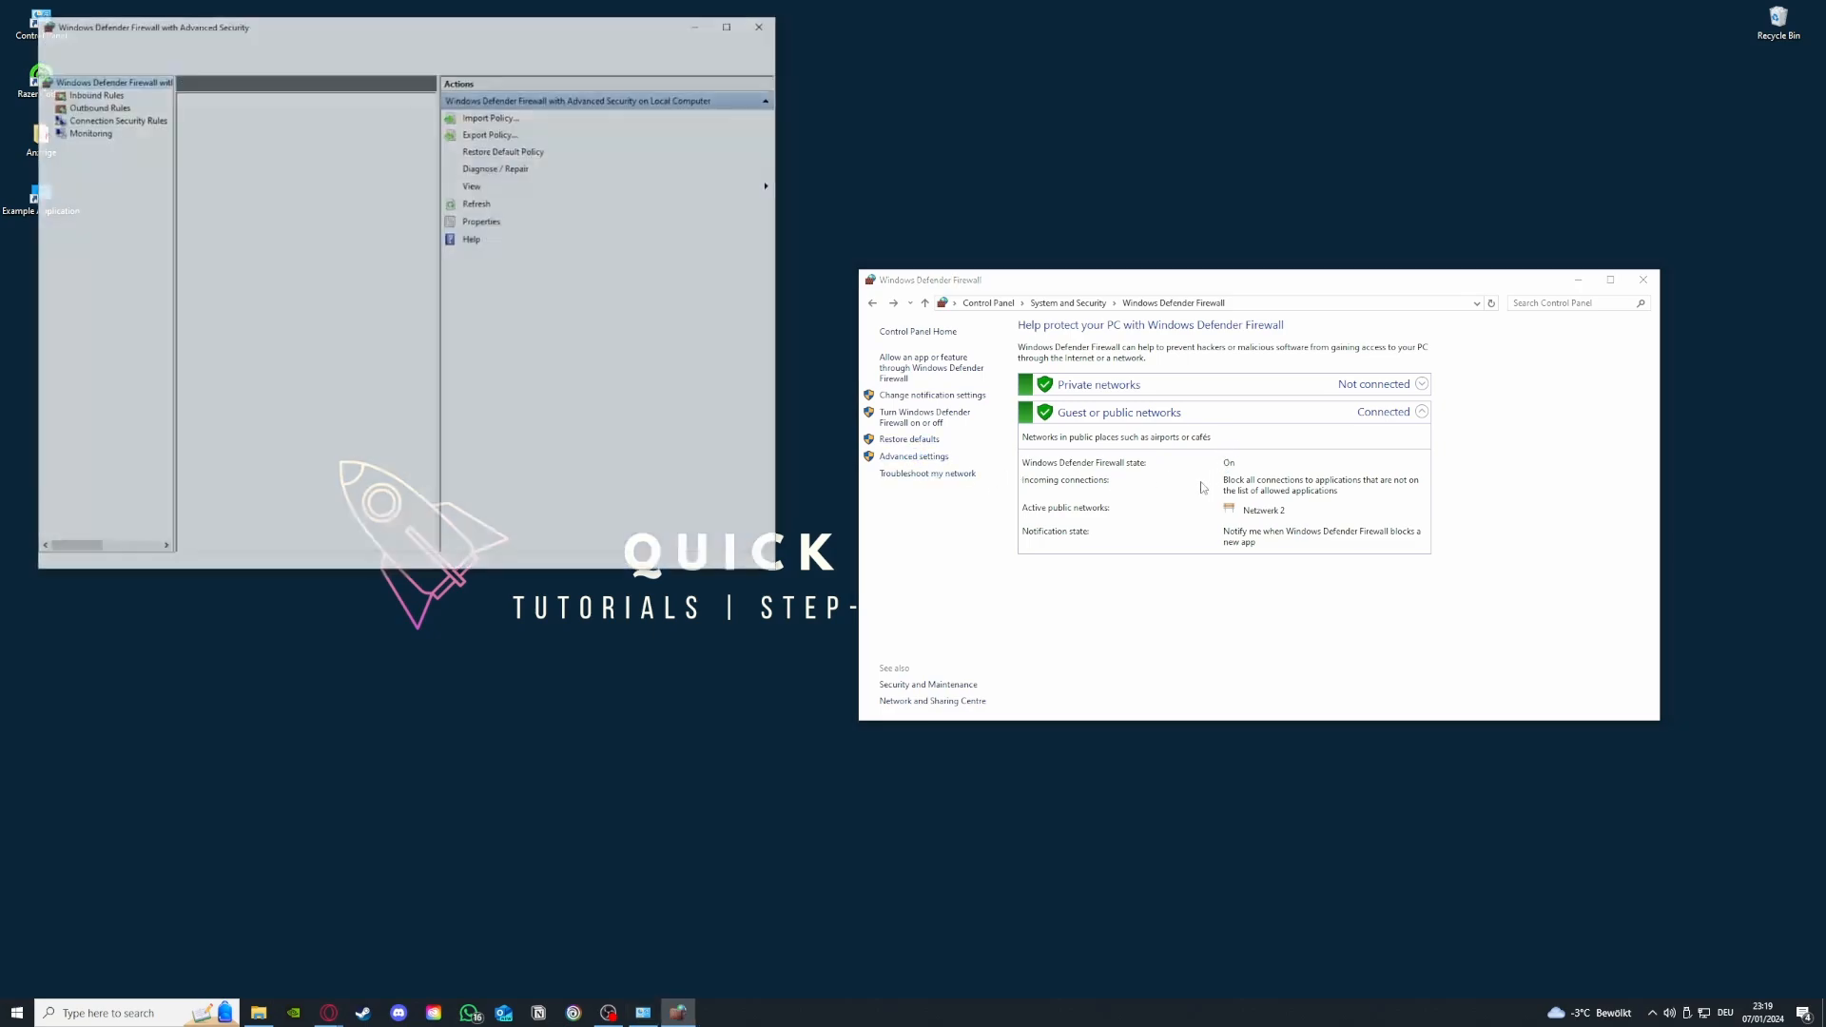
scroll(283, 220, down, 3)
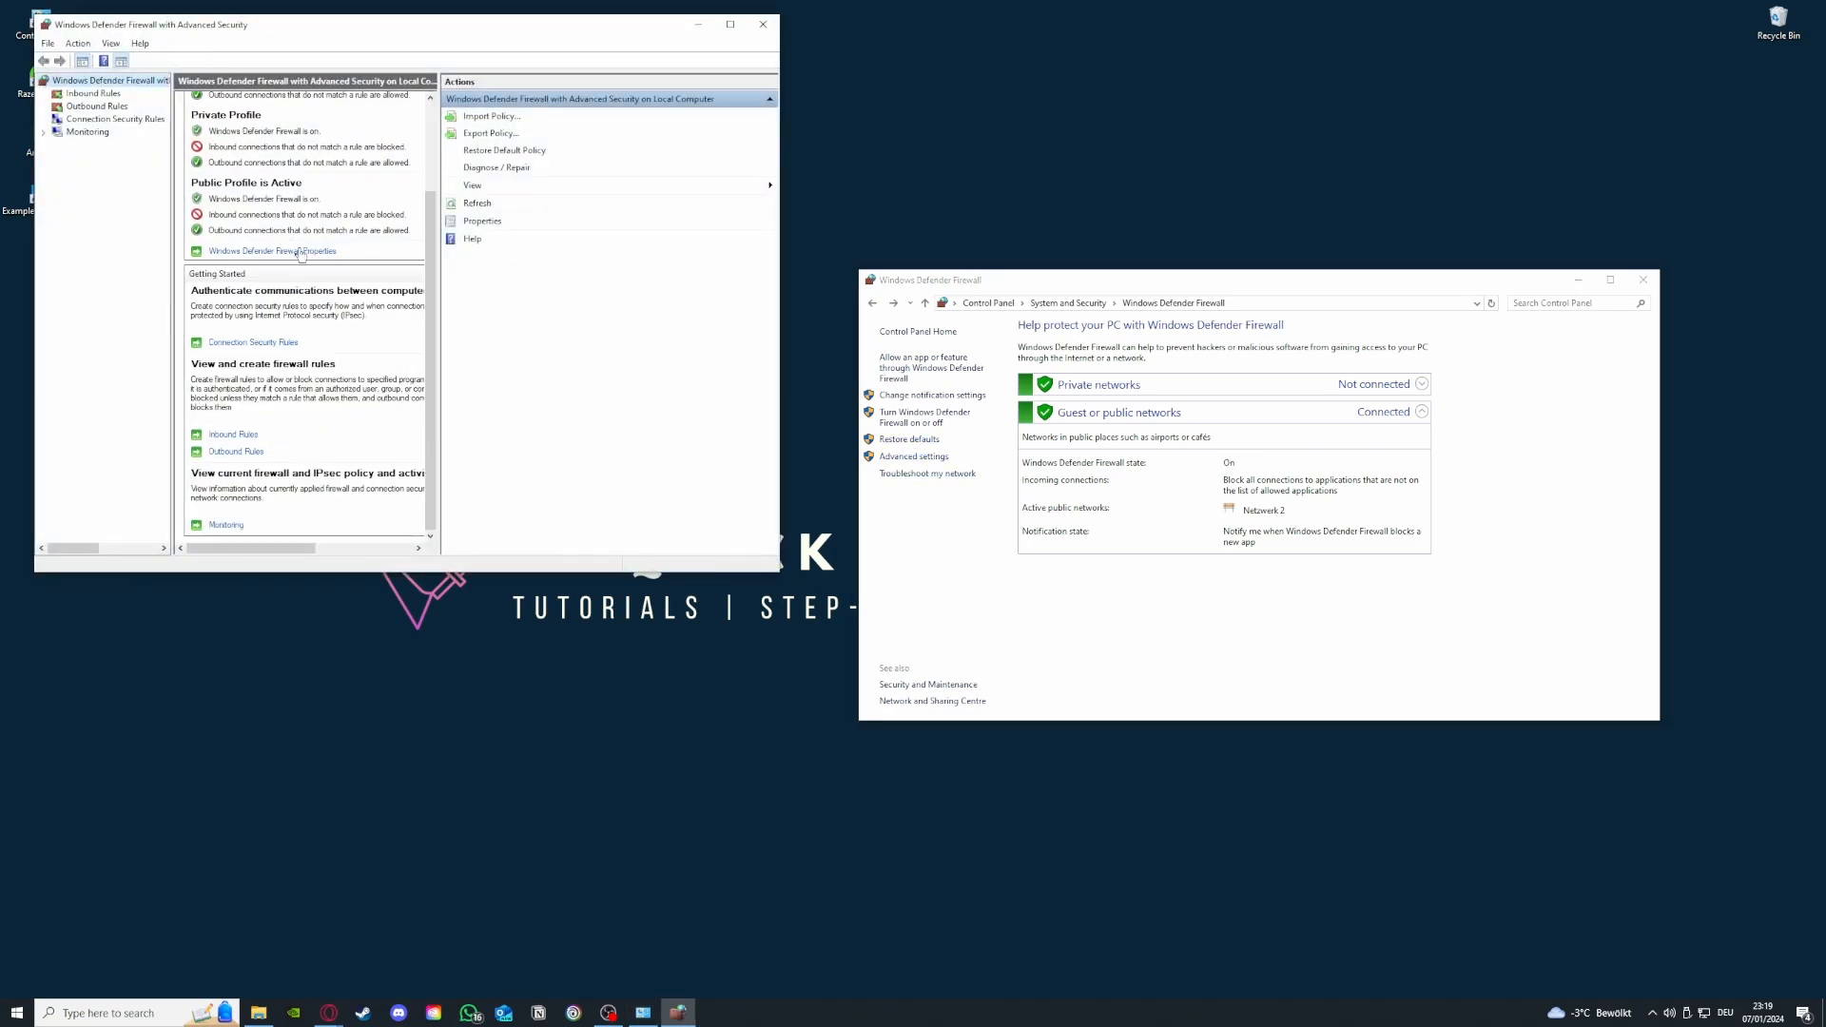
click(93, 94)
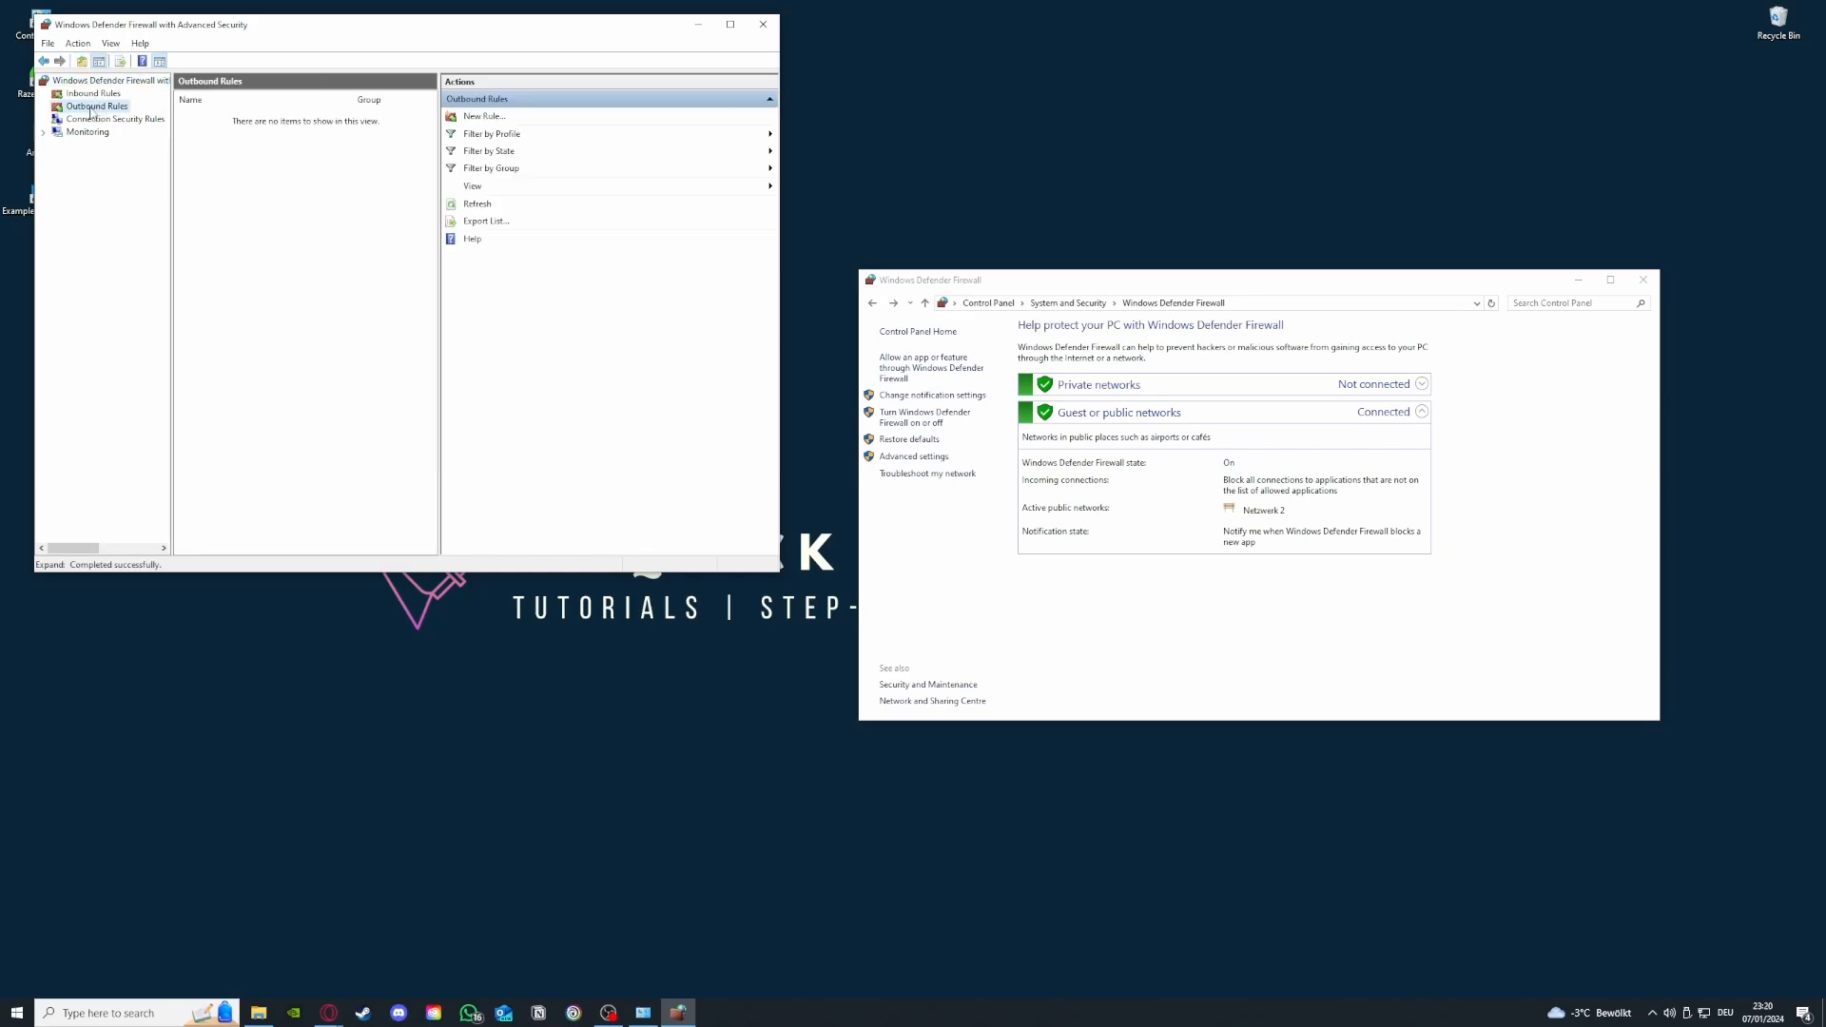
click(97, 105)
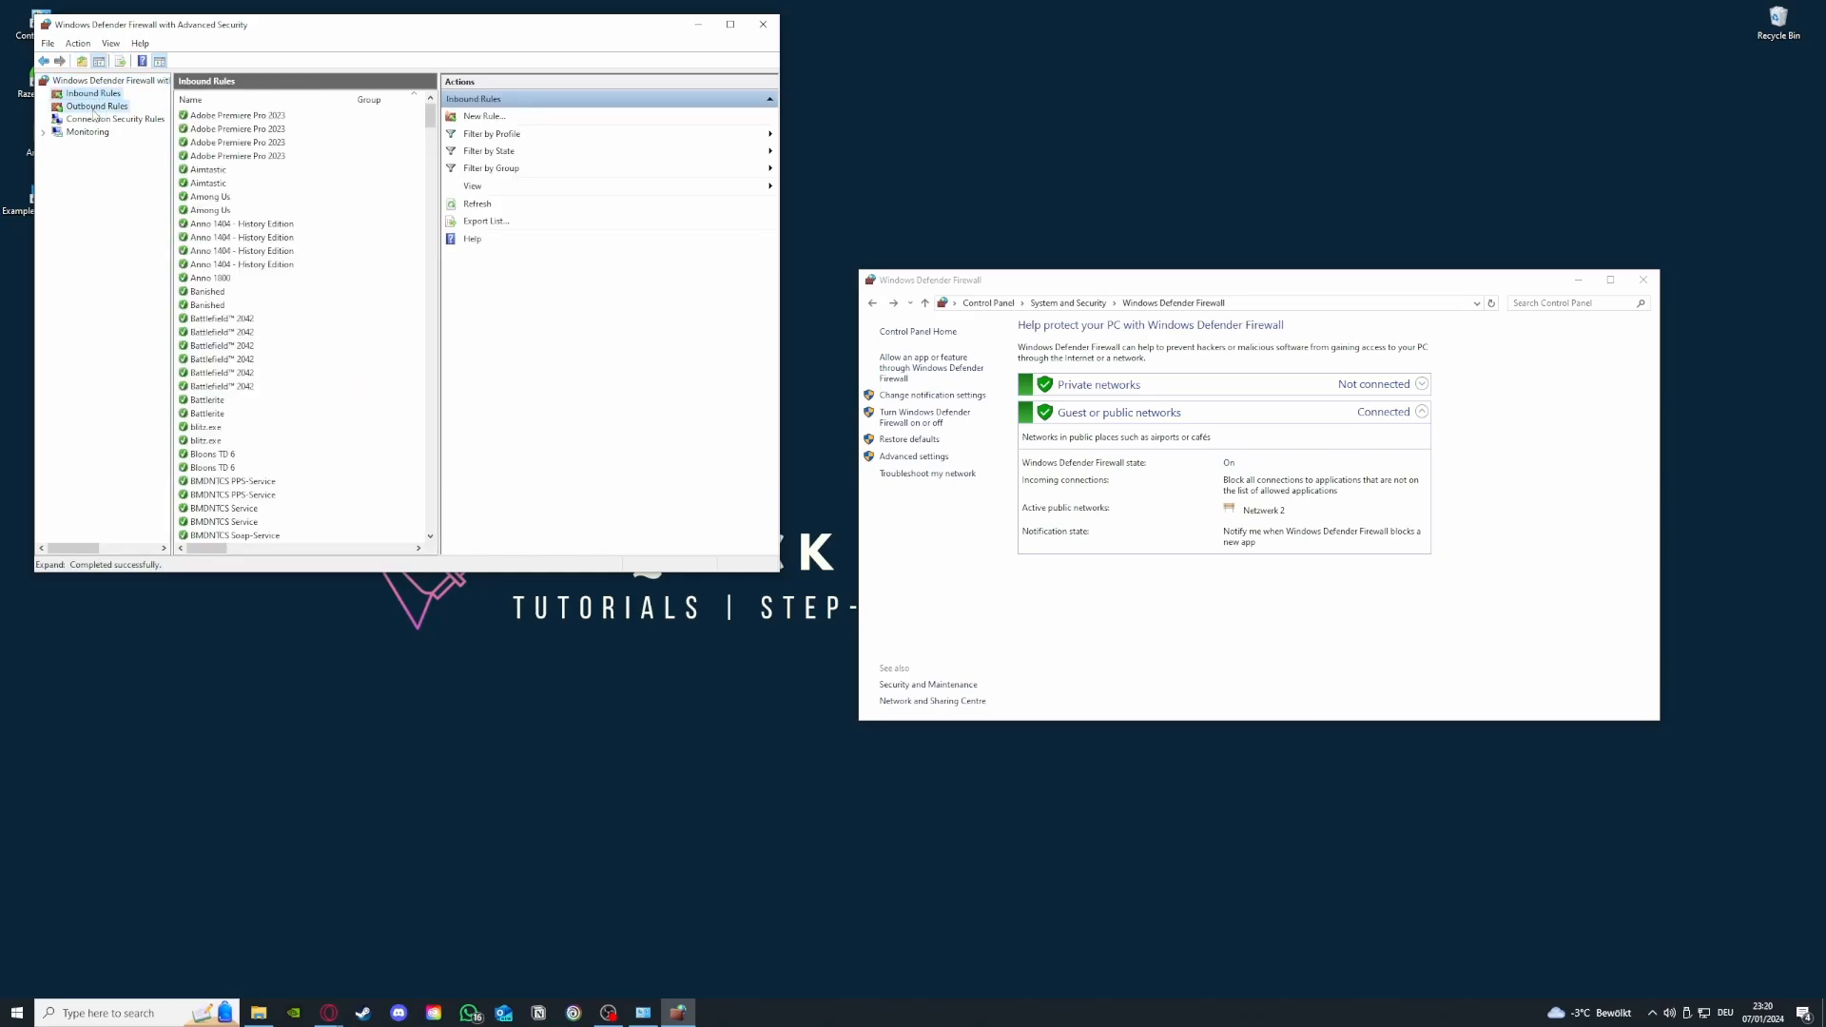
click(94, 94)
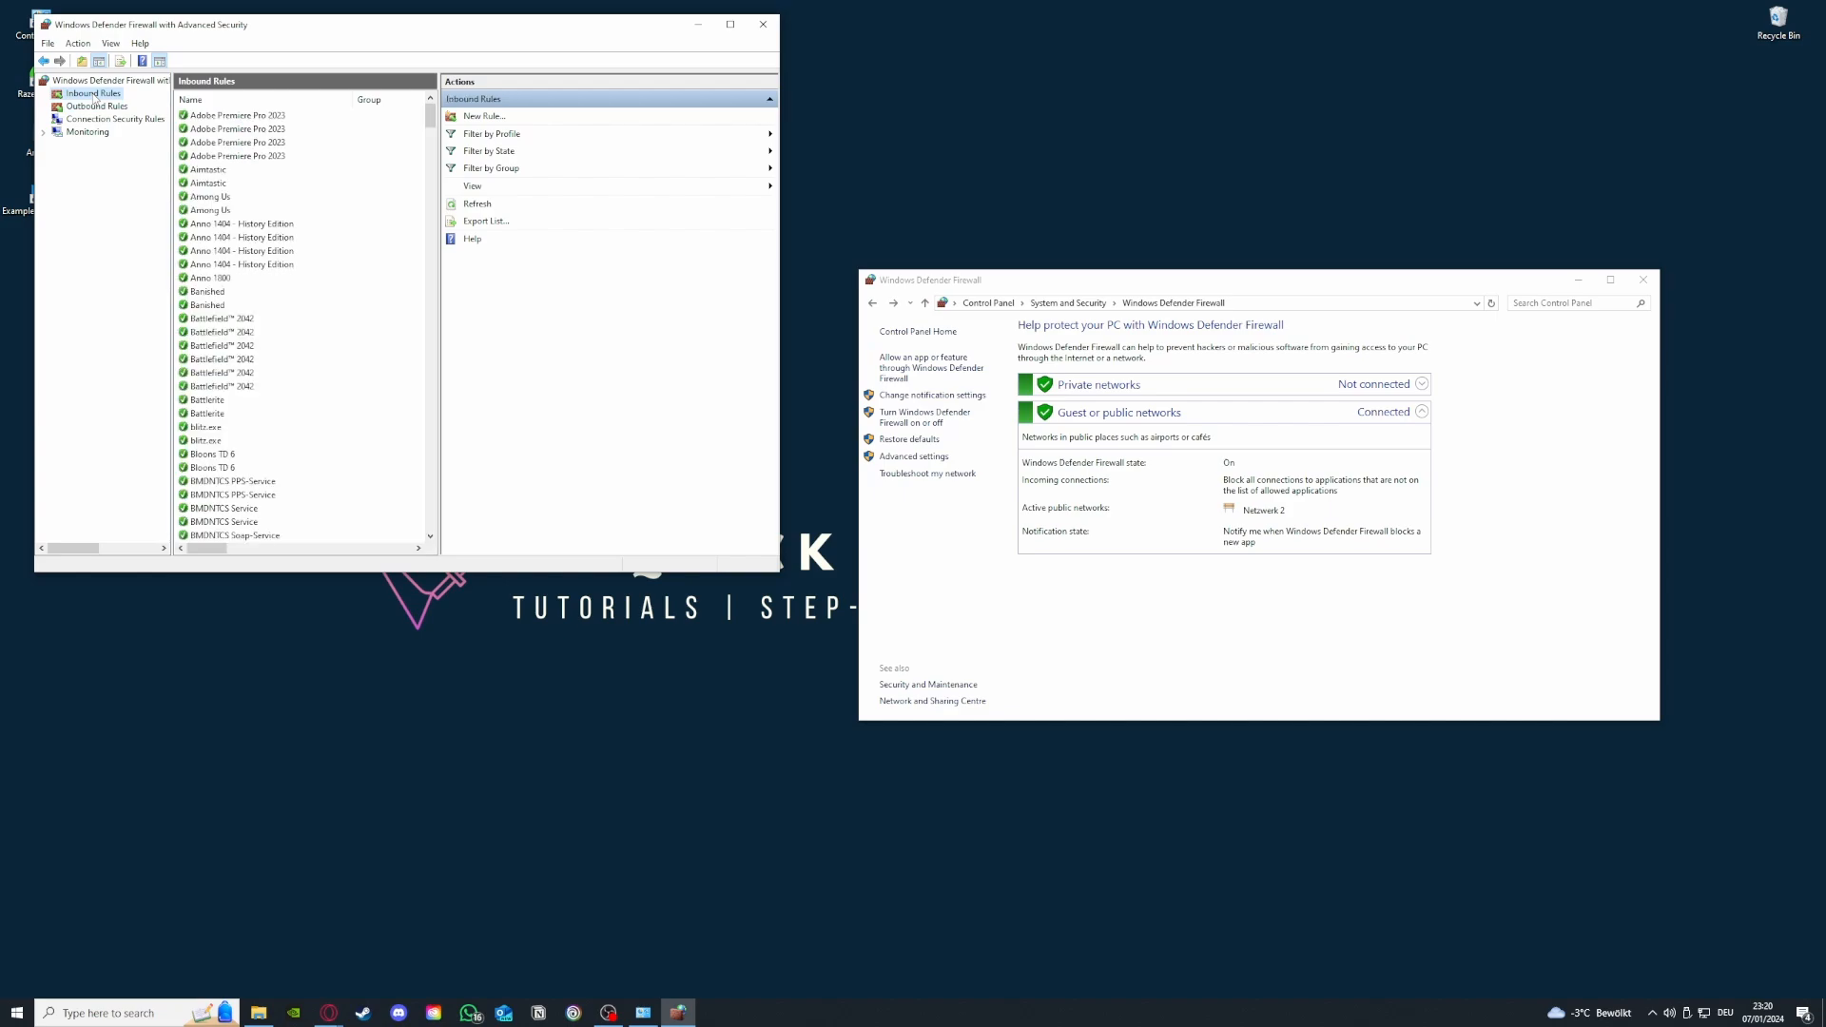
scroll(297, 285, down, 20)
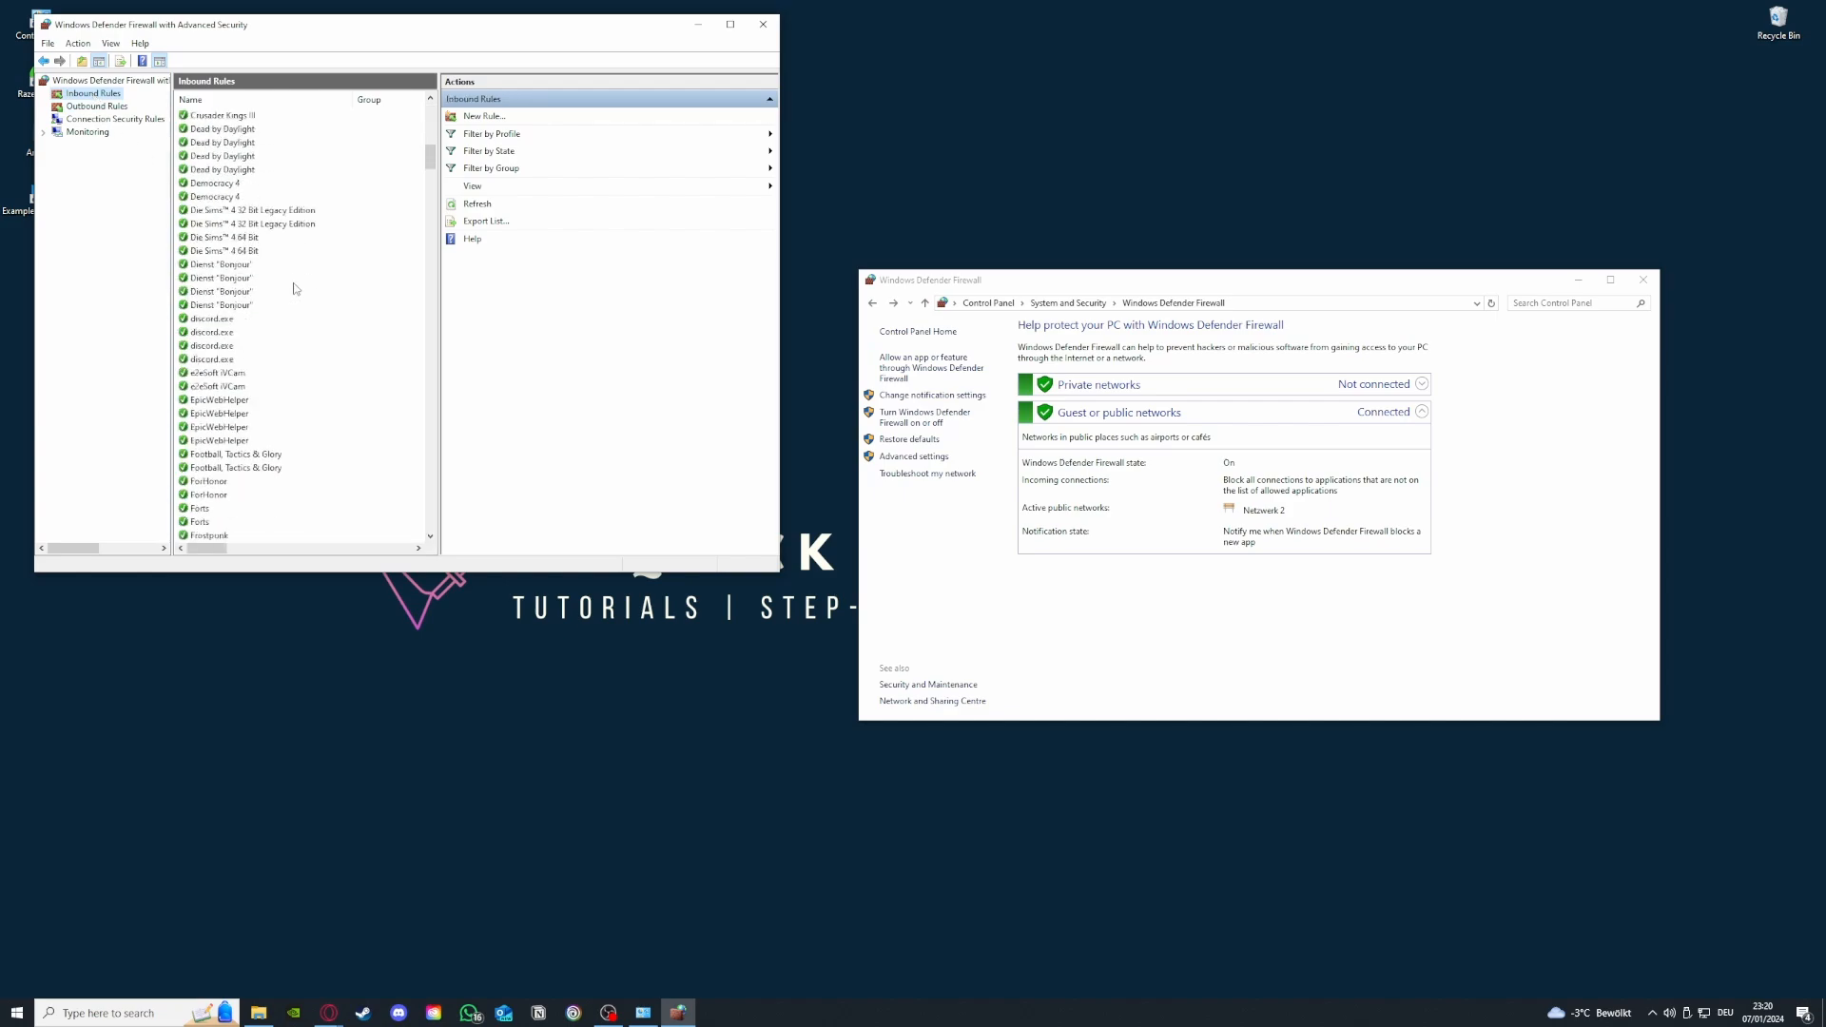
- View the rule types in the New Inbound Rule Wizard, cancel it, and browse further through the inbound rules
click(512, 118)
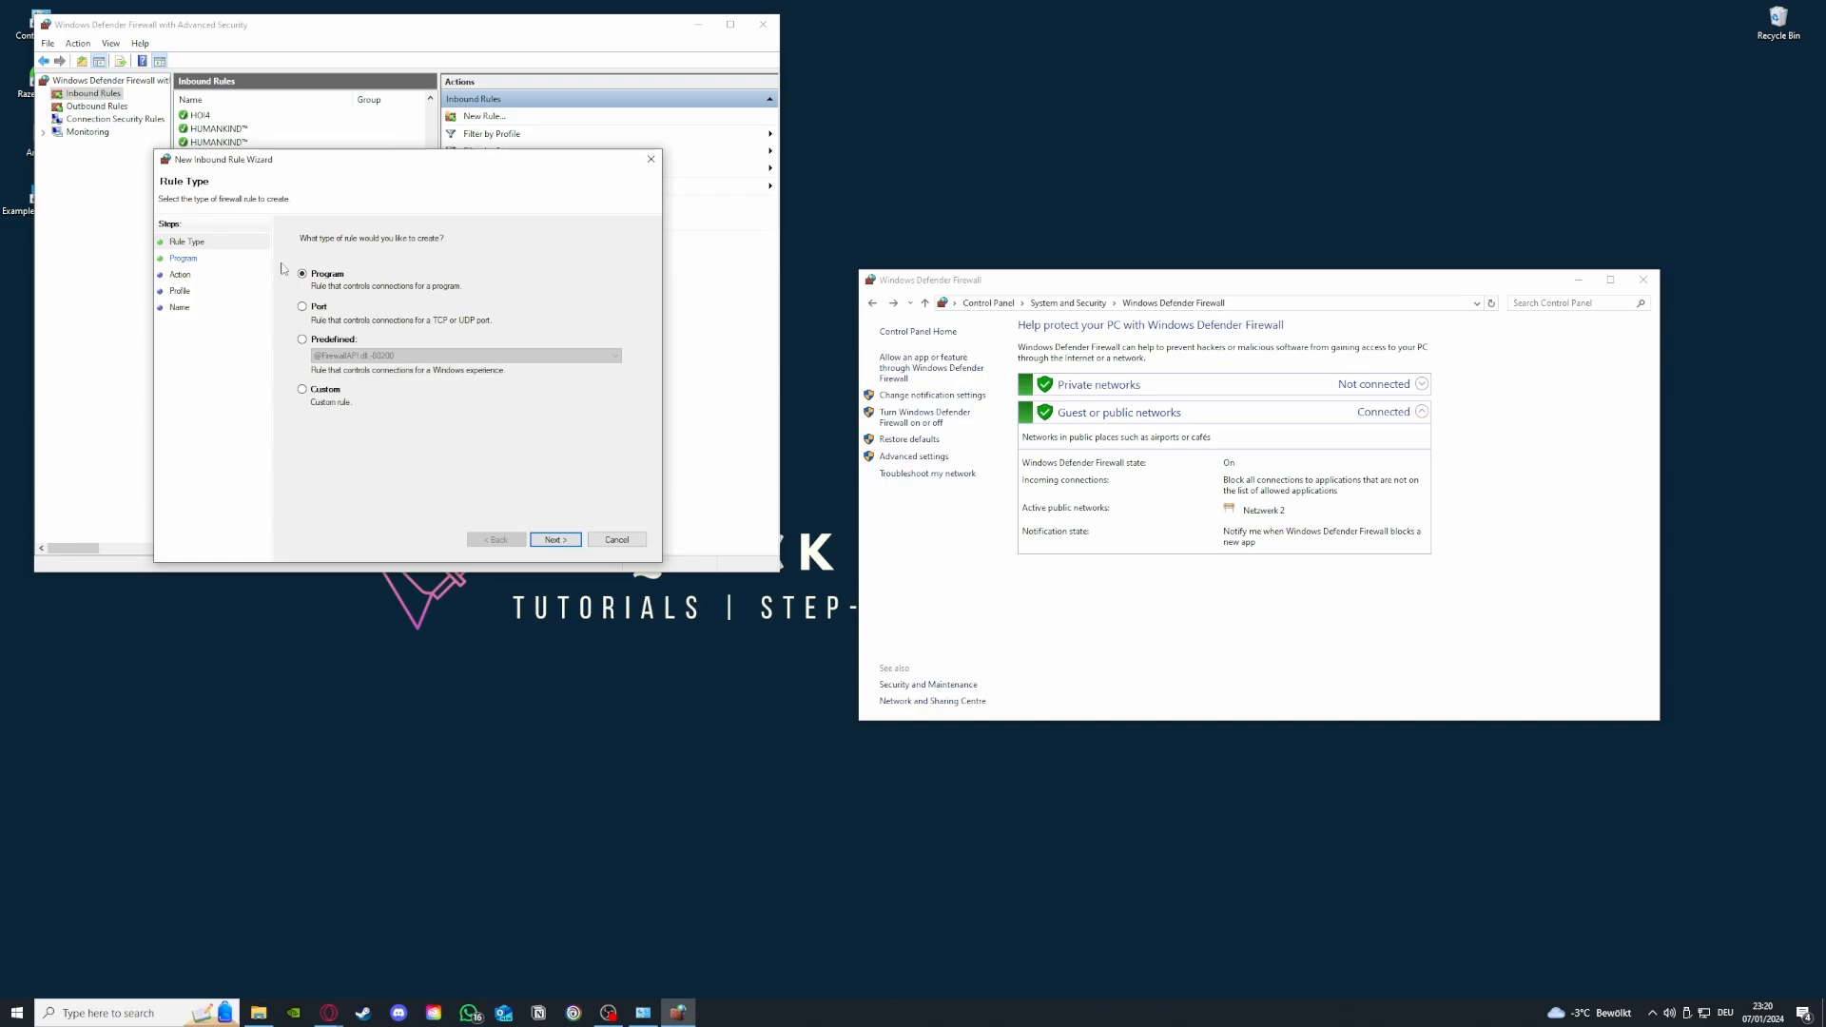
click(655, 161)
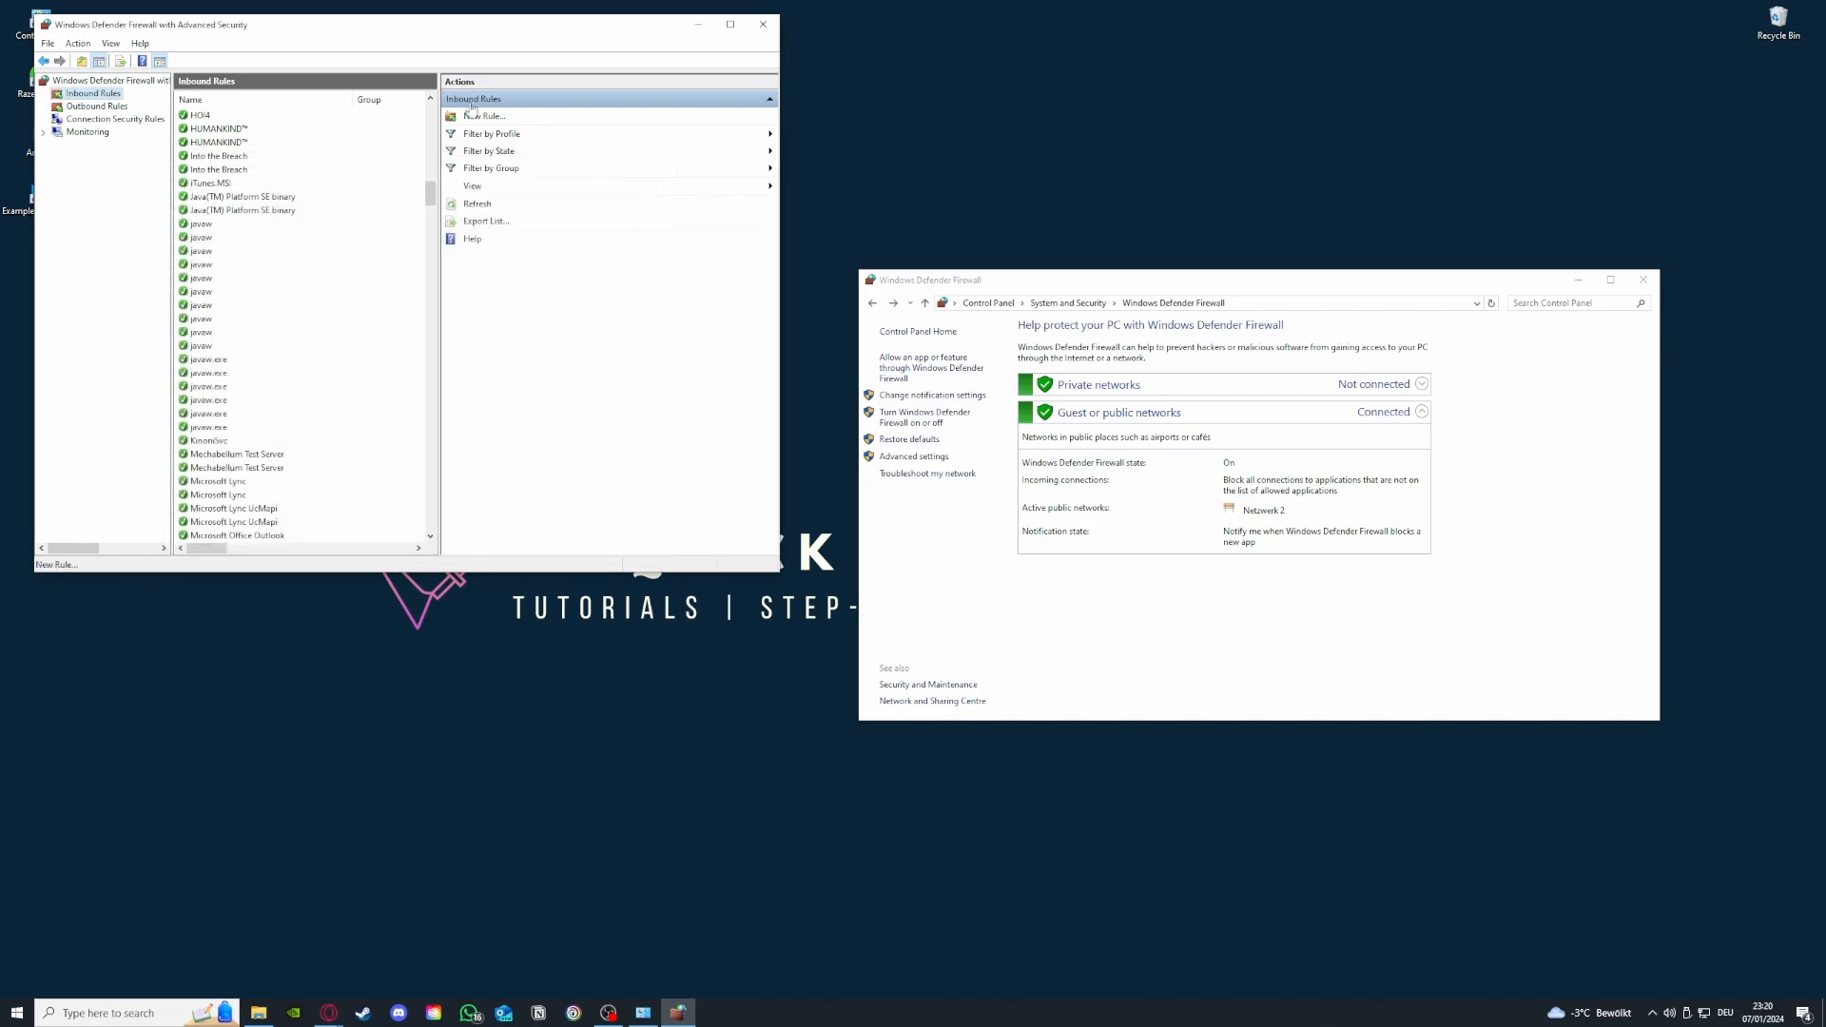
scroll(335, 460, down, 10)
scroll(331, 459, down, 8)
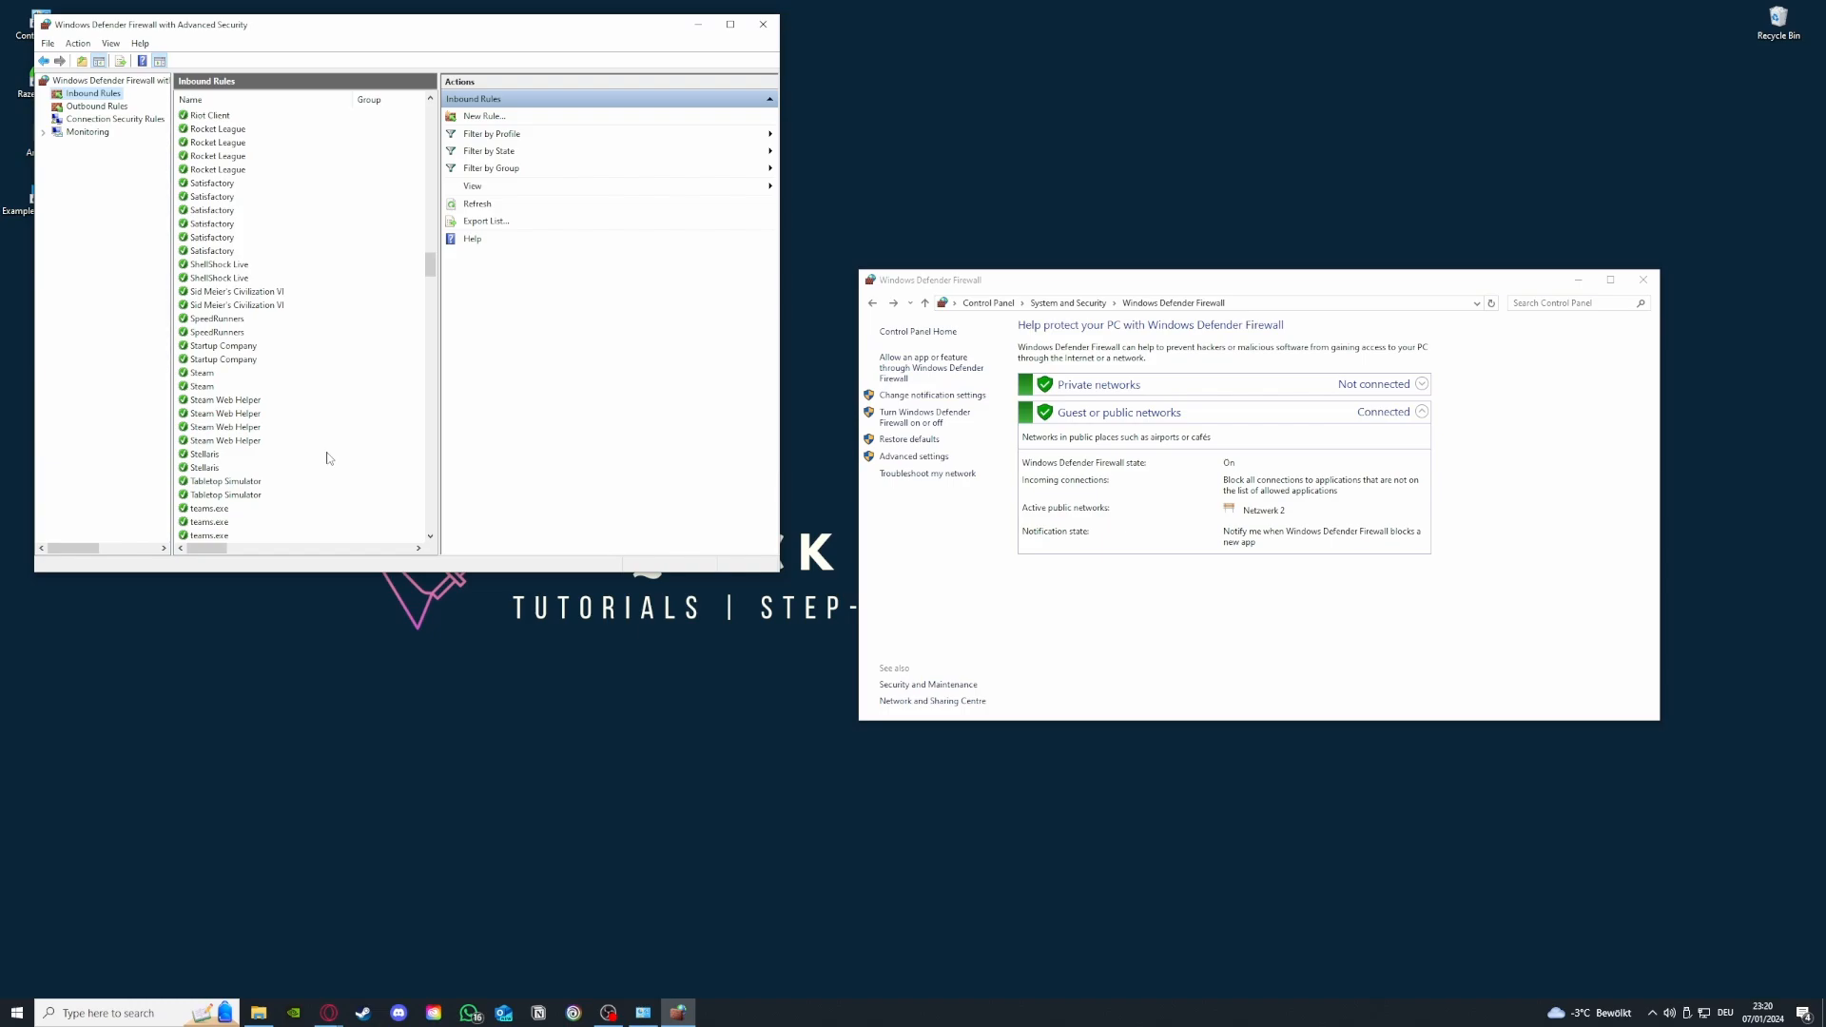
- Switch to the outbound rules and browse the list down to the file and printer sharing entries and back
click(98, 107)
click(95, 94)
click(98, 106)
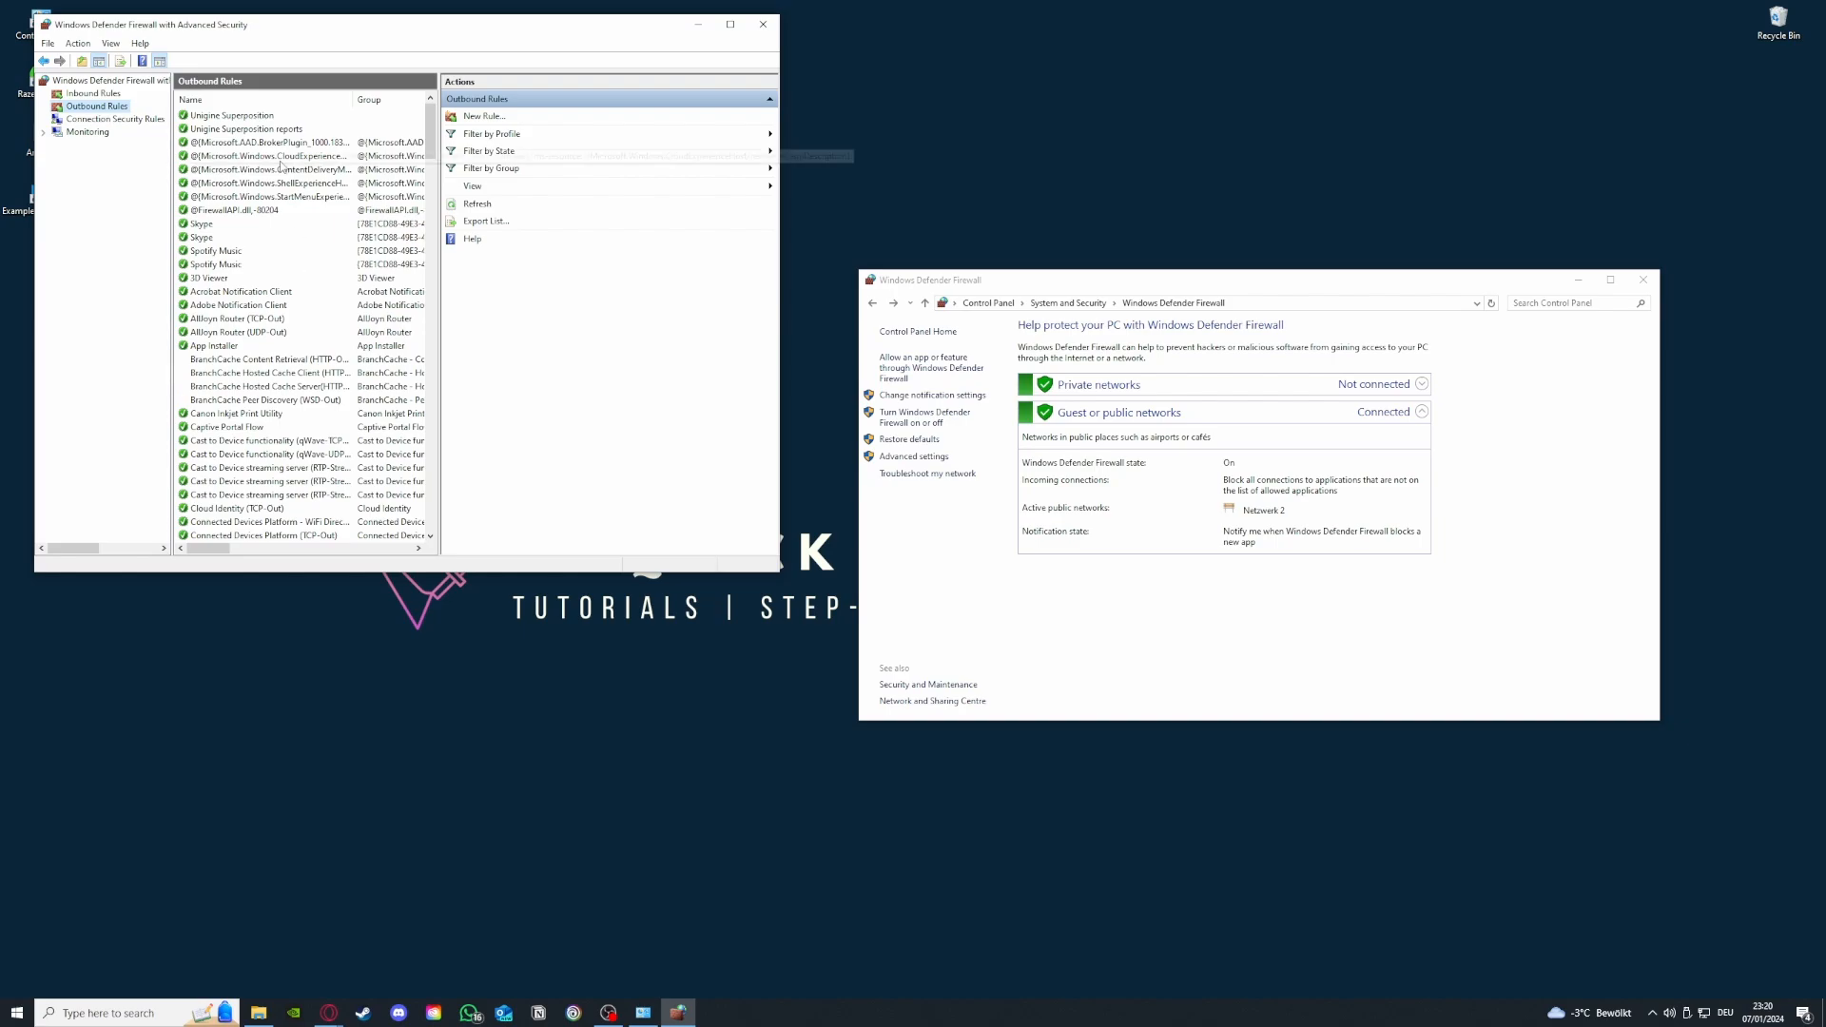
drag(431, 136, 433, 219)
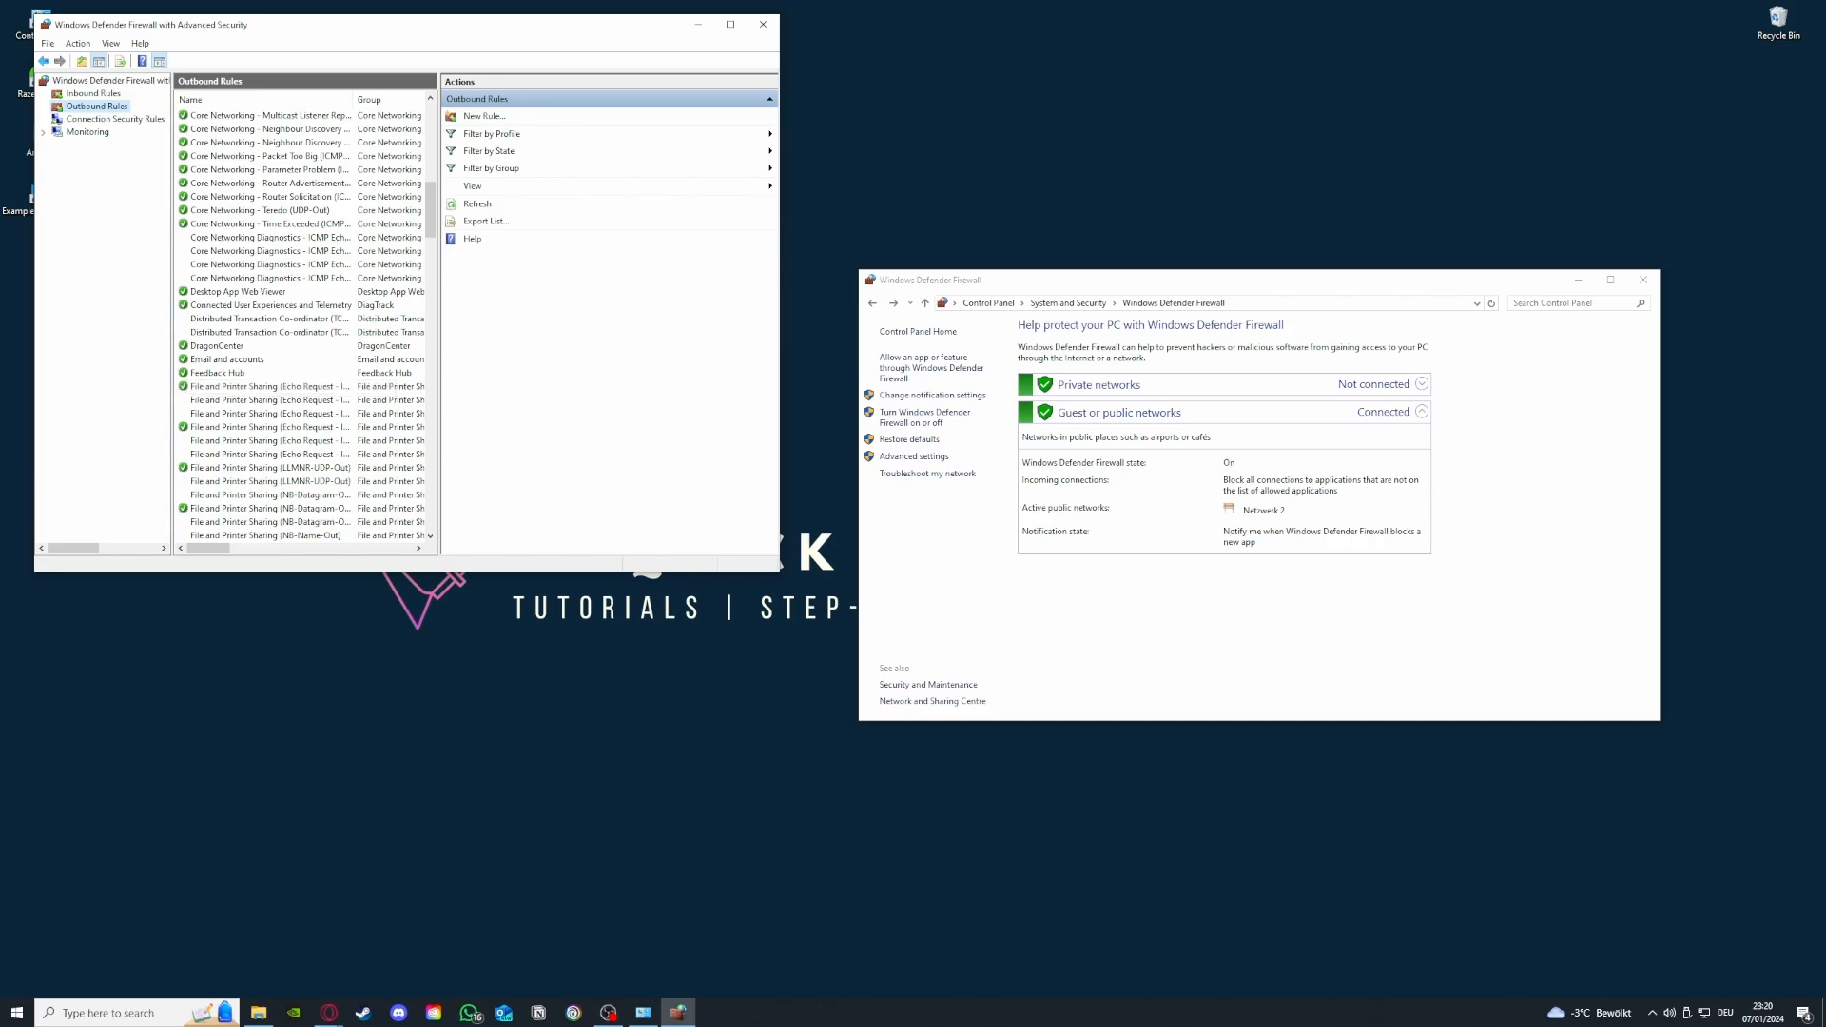
click(330, 1013)
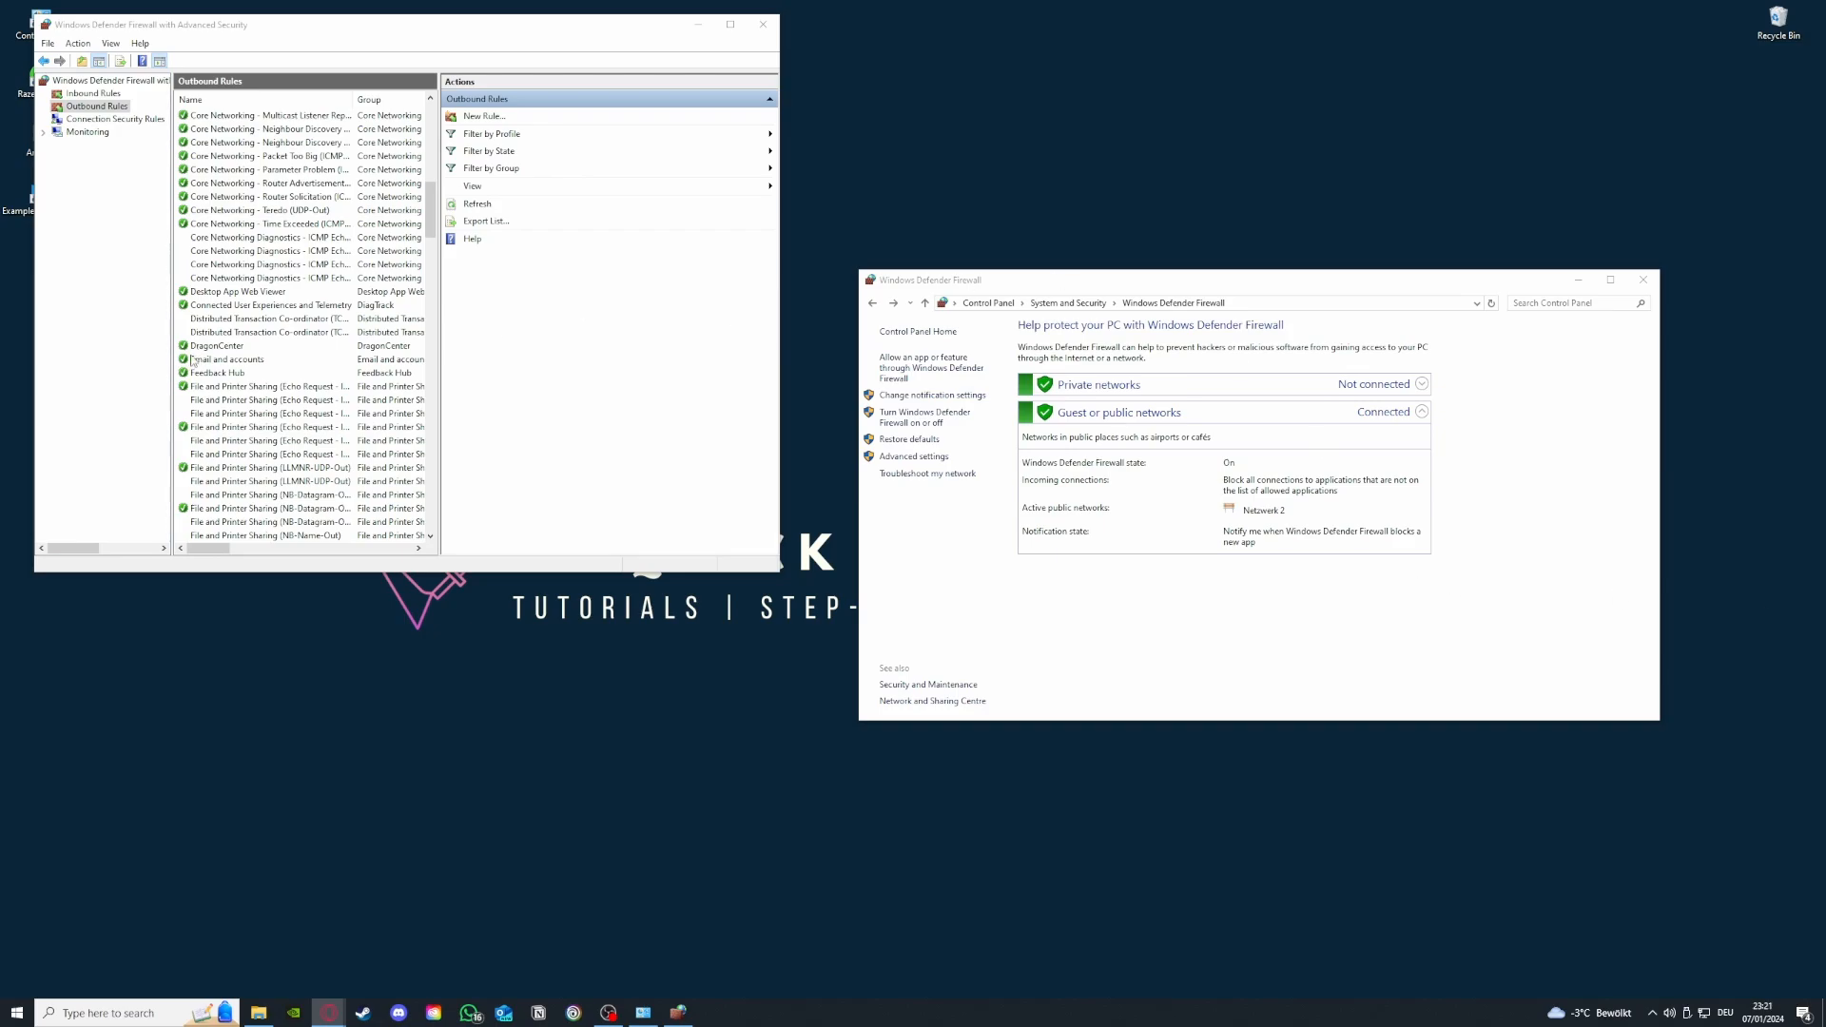
scroll(302, 399, up, 15)
scroll(302, 401, up, 3)
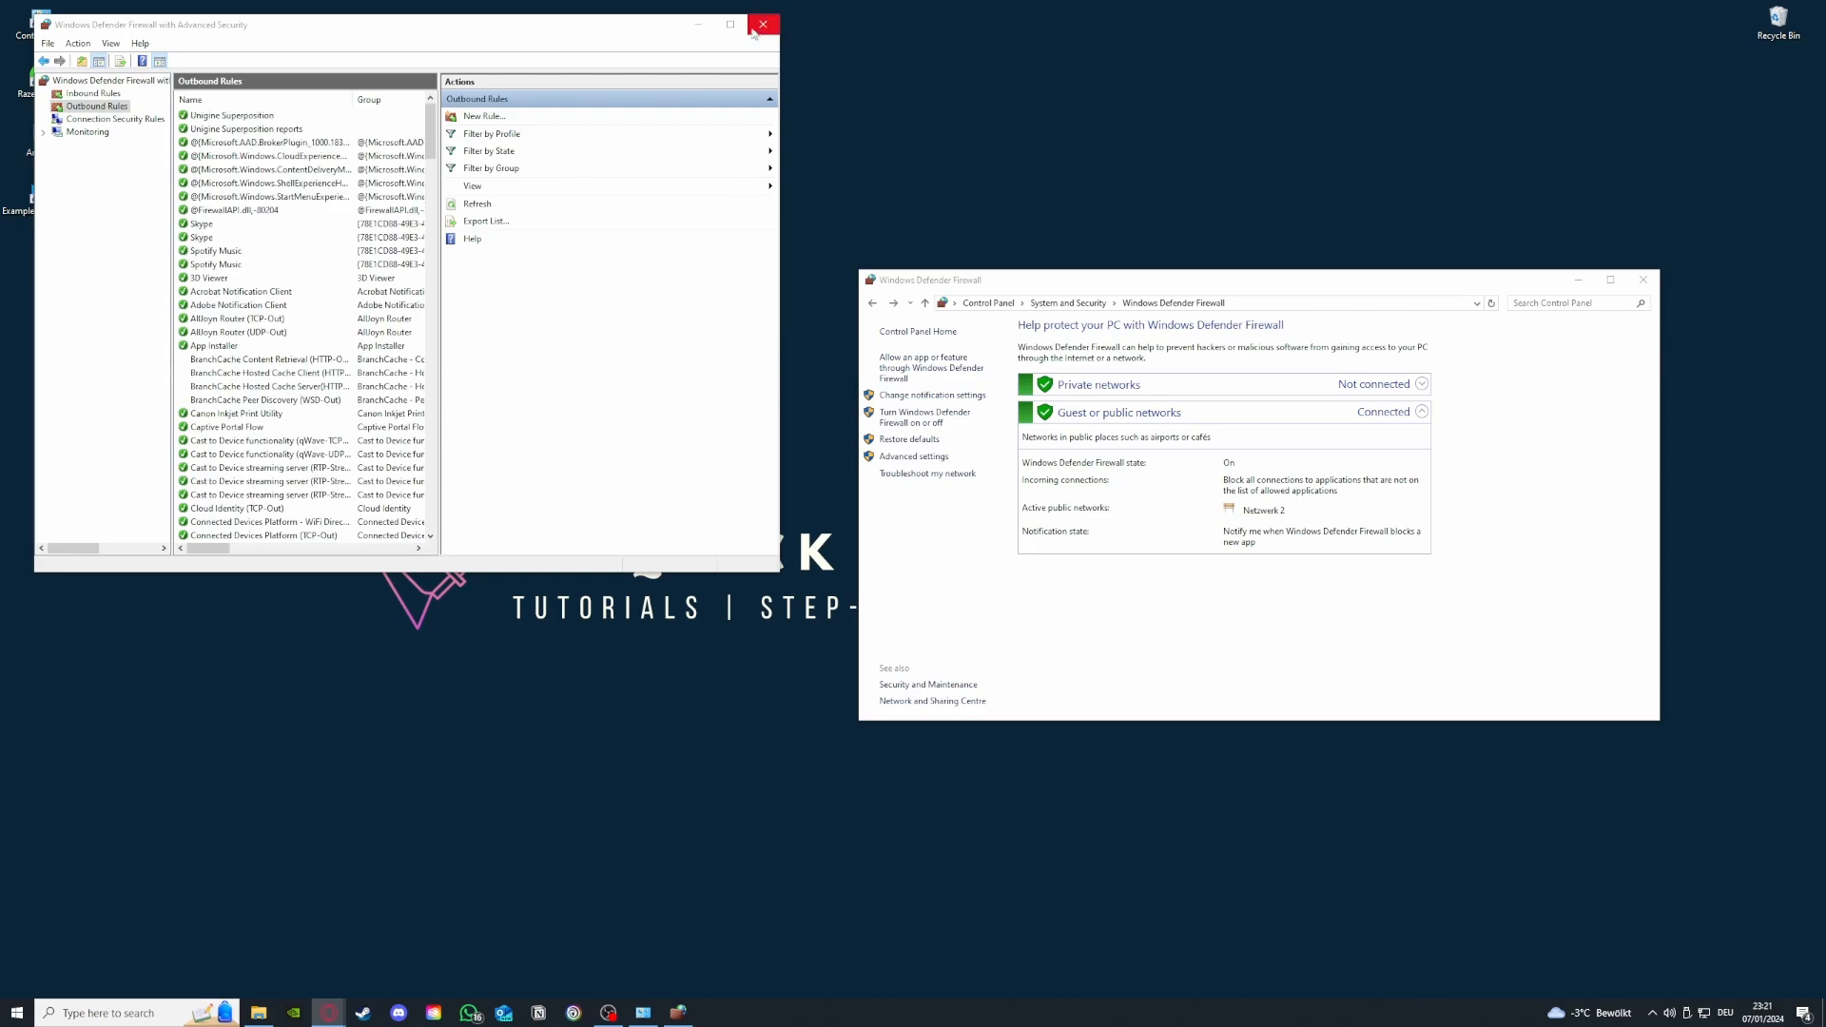
- Show the inbound and outbound rules once more, and close the advanced firewall and Control Panel windows
click(81, 94)
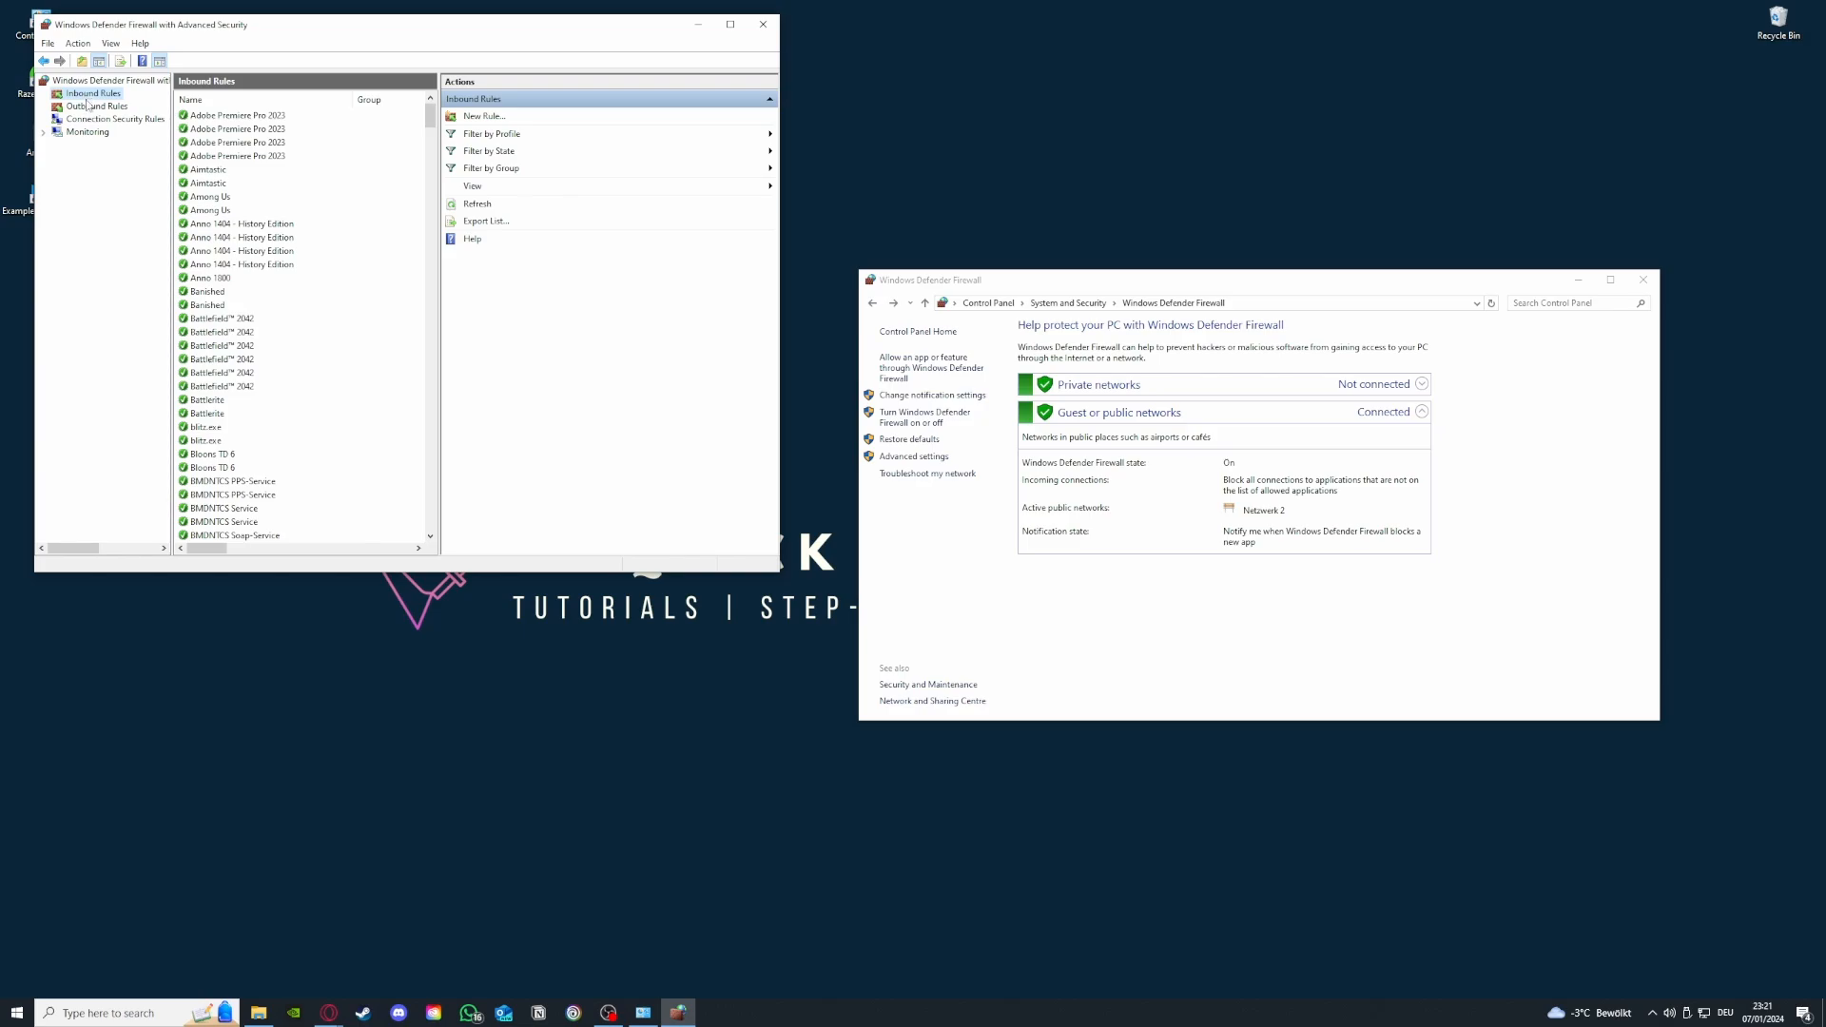
click(88, 108)
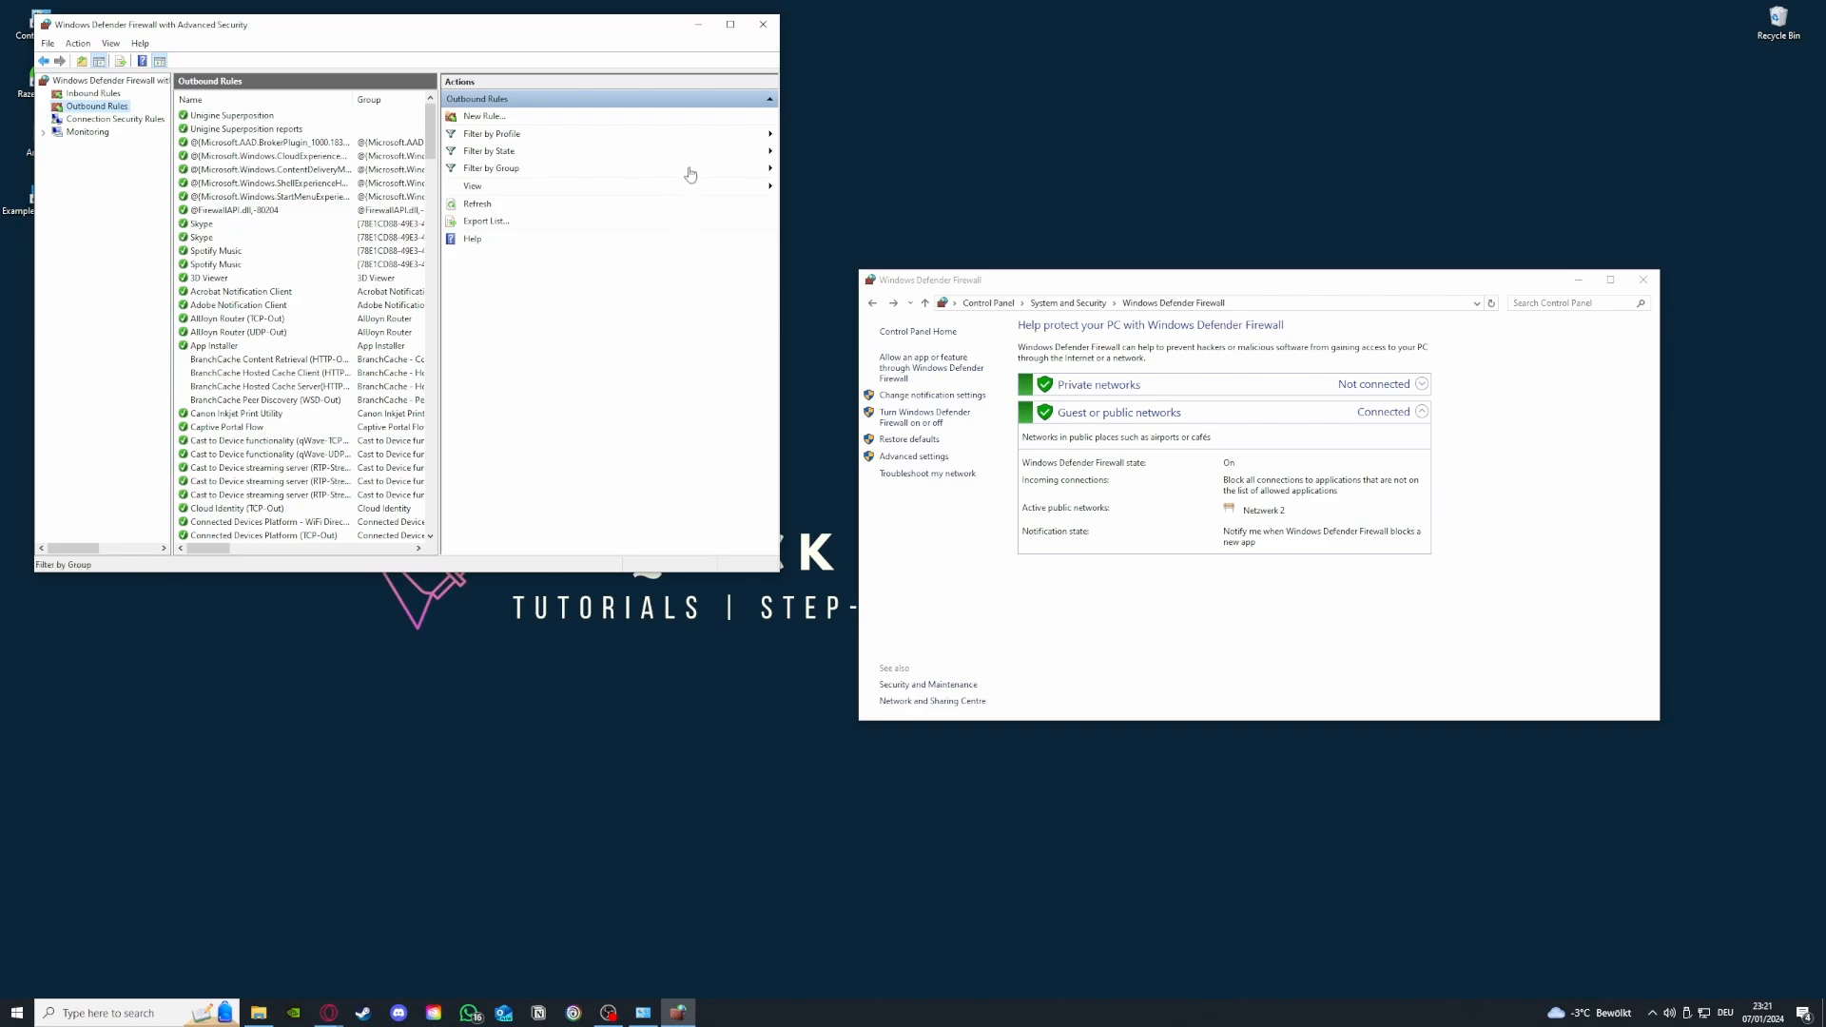
click(763, 24)
click(1642, 282)
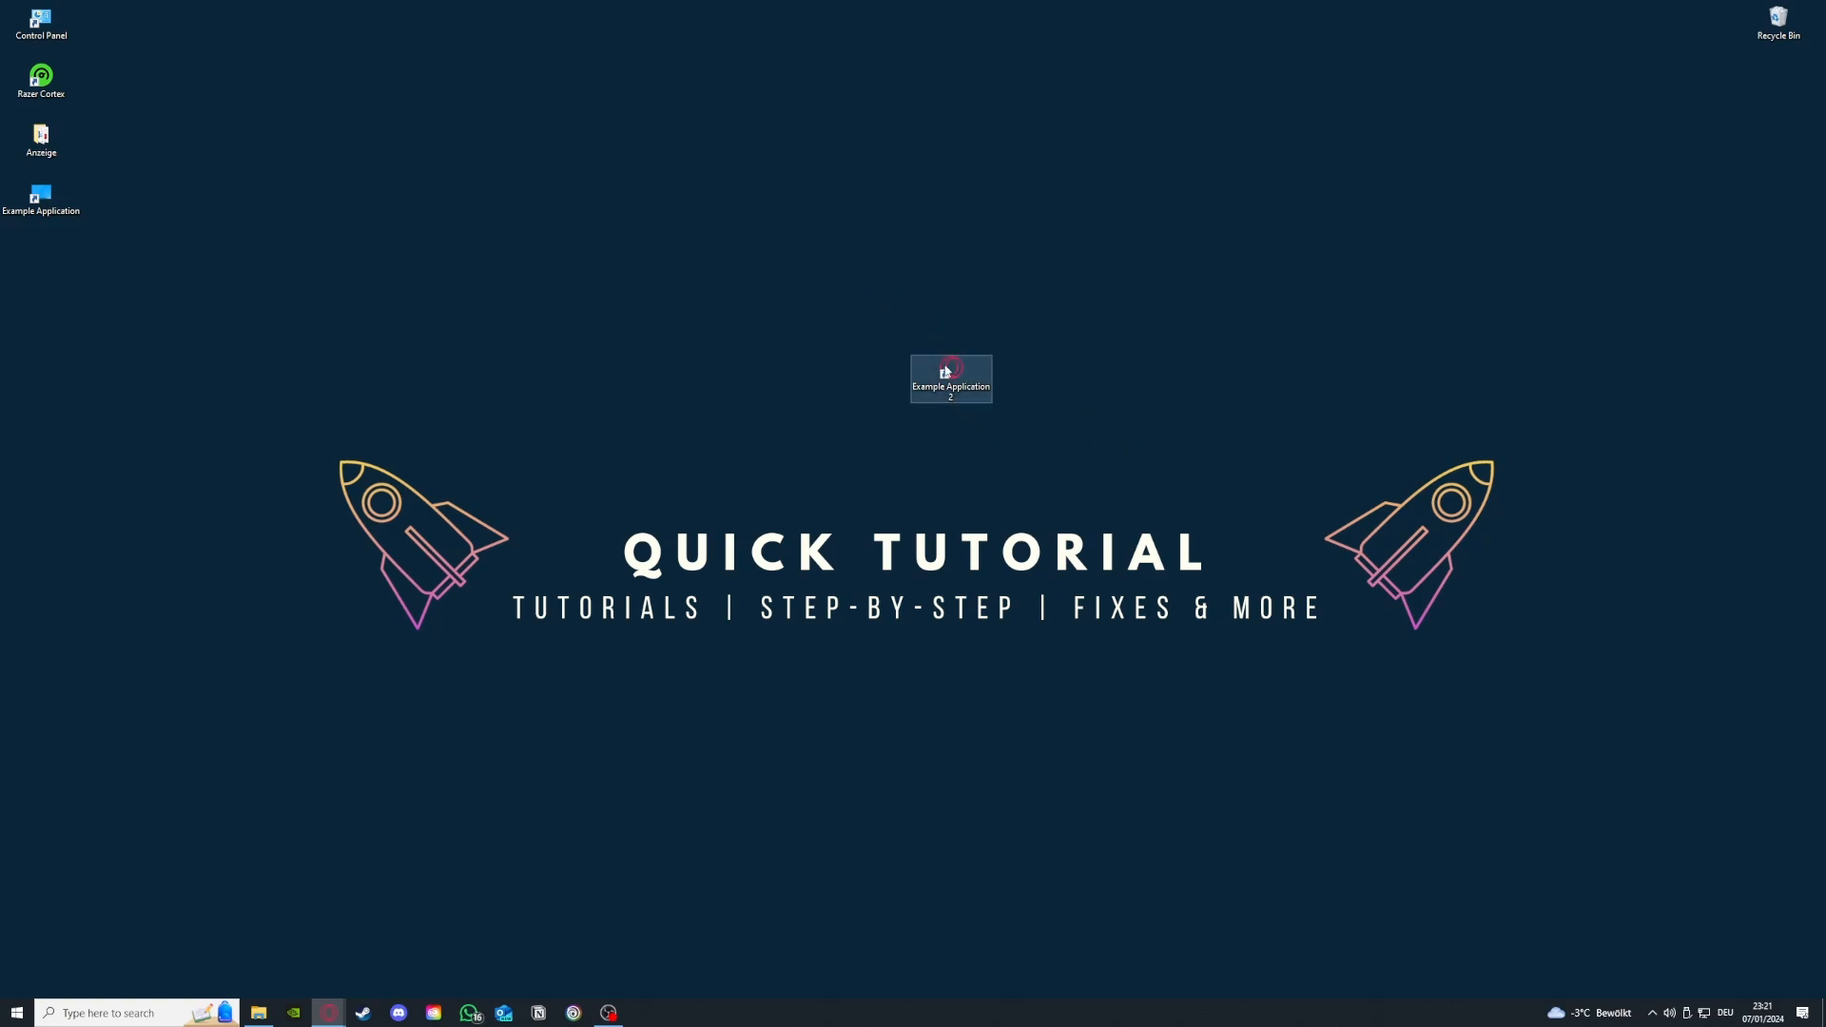
- Move the Example Application 2 shortcut on the desktop closer to the other application shortcuts and deselect it
drag(951, 374, 703, 315)
click(1143, 431)
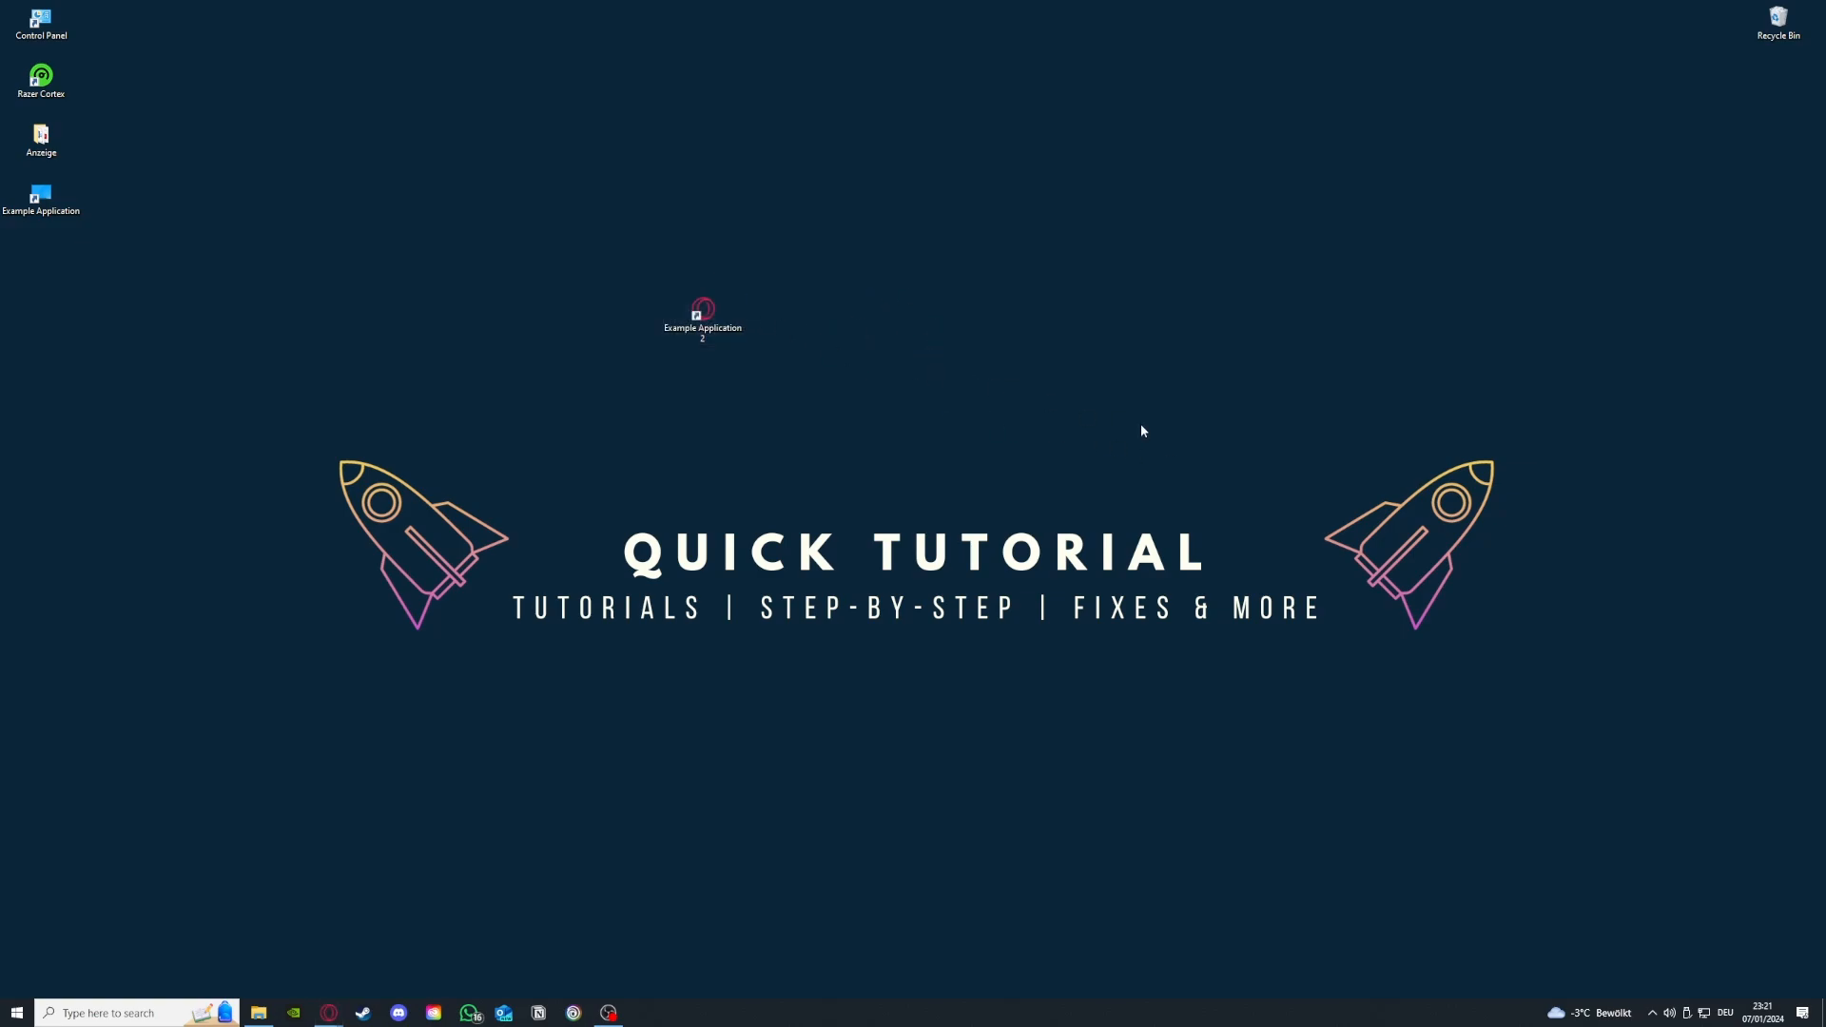